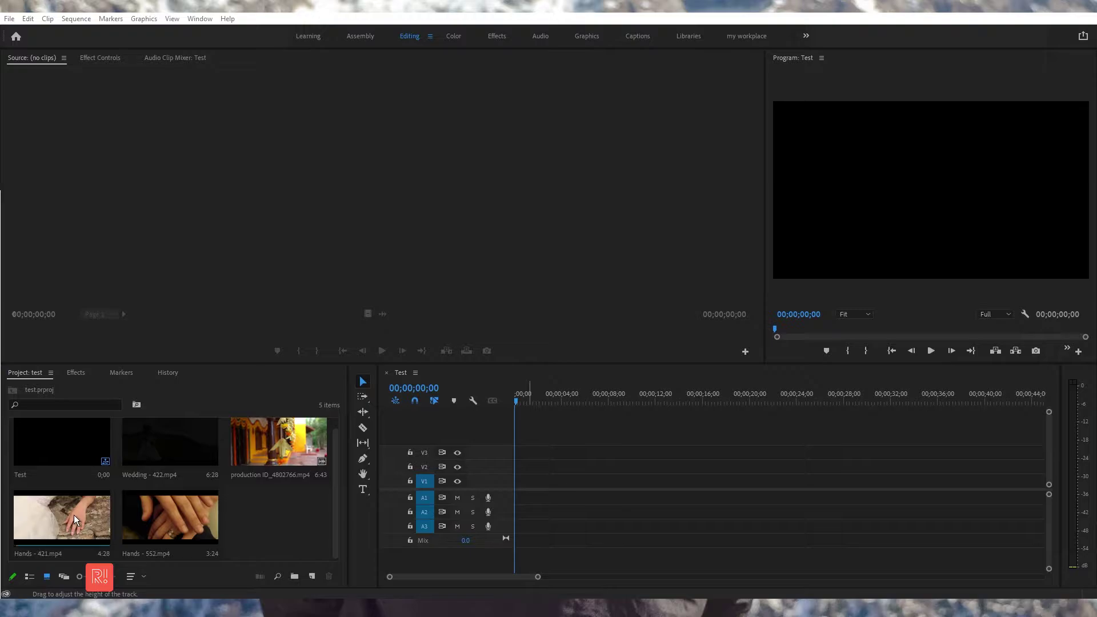
Review the Test sequence settings and keep them unchanged.
{"action": "left_click", "coordinate": [796, 485]}
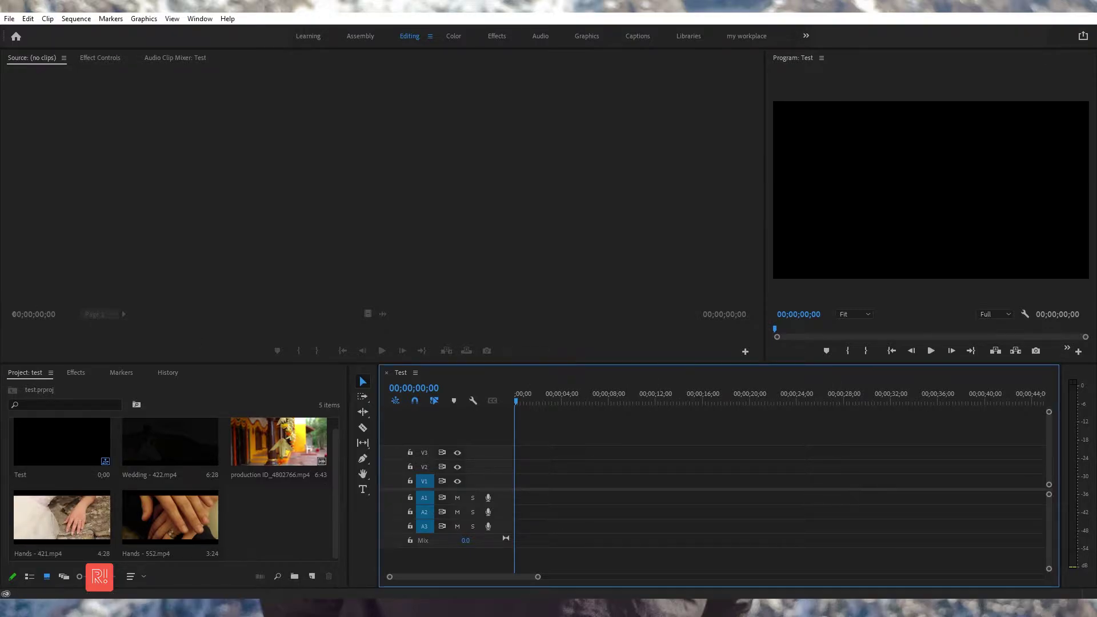
{"action": "left_click", "coordinate": [28, 18]}
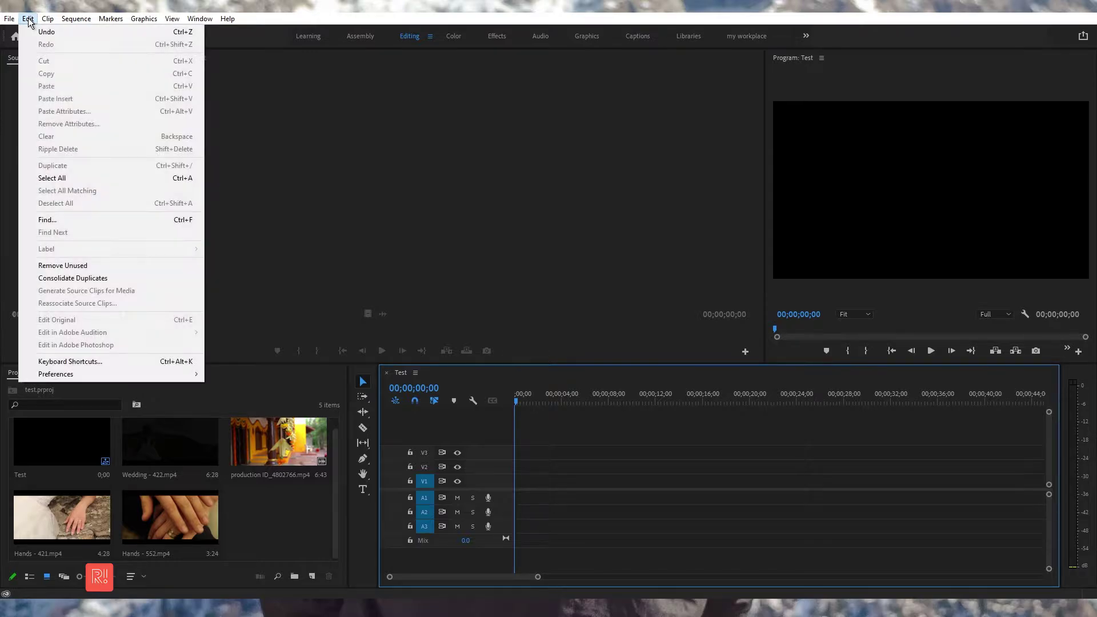
{"action": "left_click", "coordinate": [108, 42]}
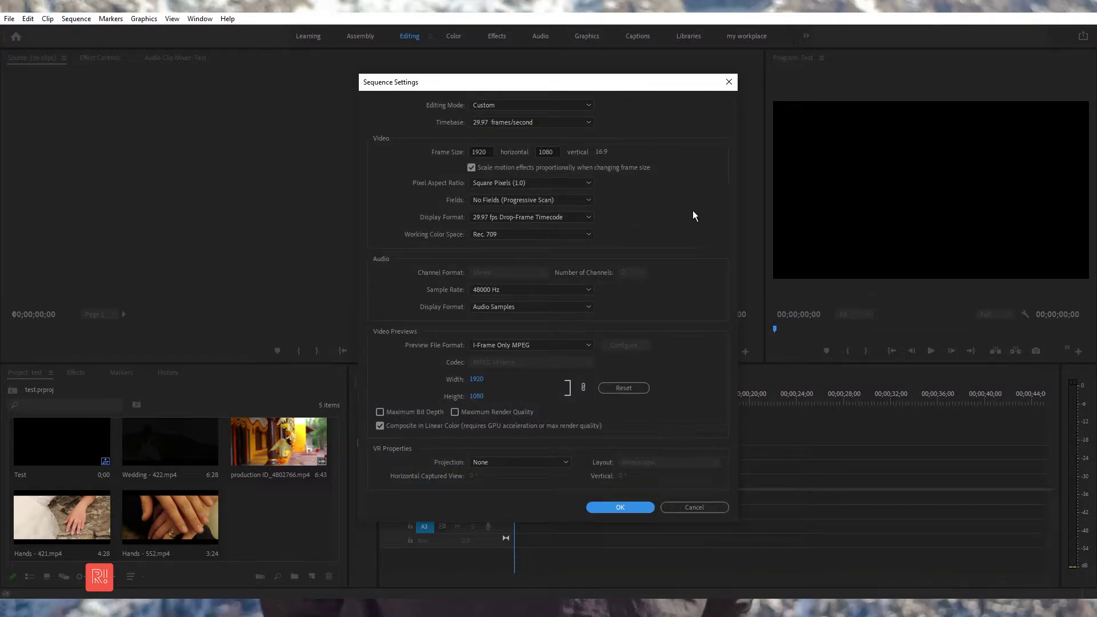
{"action": "left_click", "coordinate": [623, 506]}
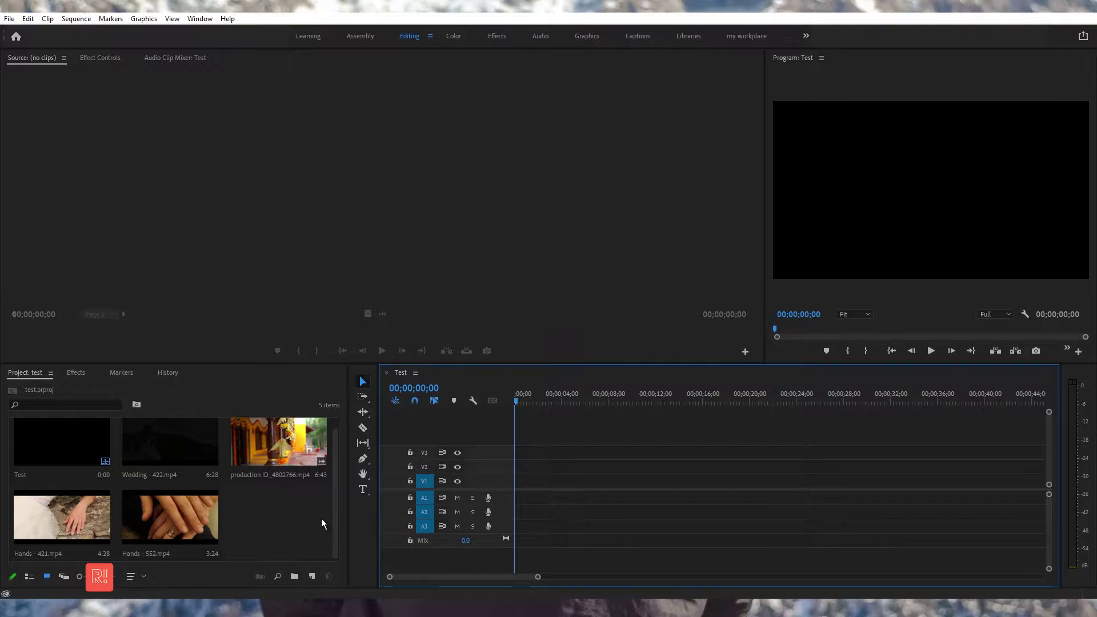
Mark Wedding - 422.mp4 from 00:00:01:07 to 00:00:05:19, place it on V1 at 00:00, and enlarge V1.
{"action": "double_click", "coordinate": [132, 447]}
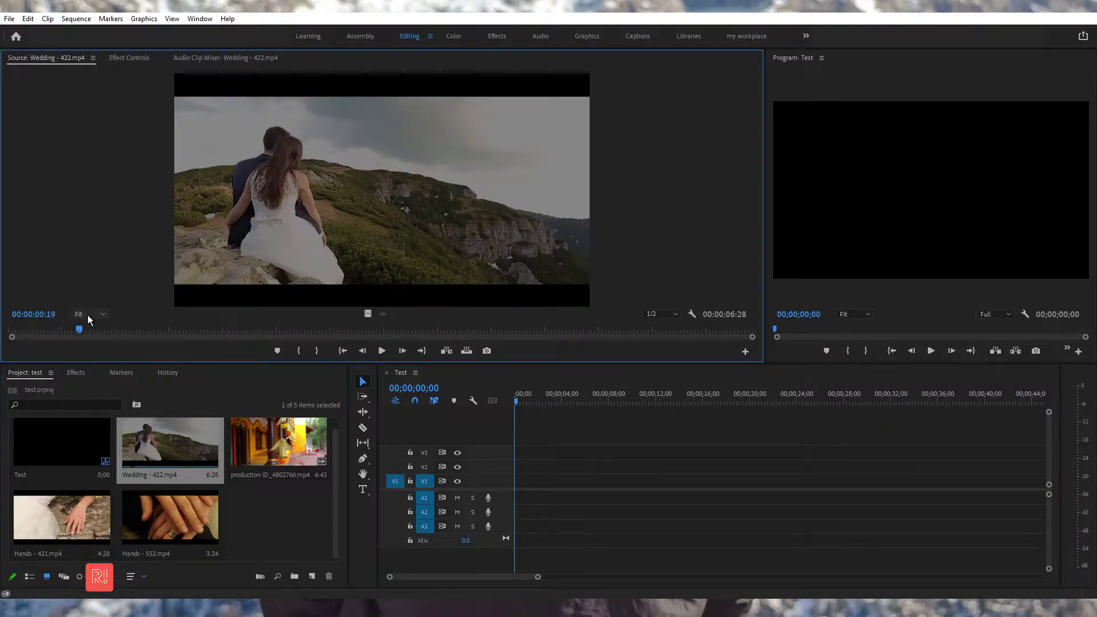
{"action": "mouse_move", "coordinate": [80, 330]}
{"action": "left_mouse_down"}
{"action": "mouse_move", "coordinate": [135, 337]}
{"action": "mouse_move", "coordinate": [91, 335]}
{"action": "left_mouse_up"}
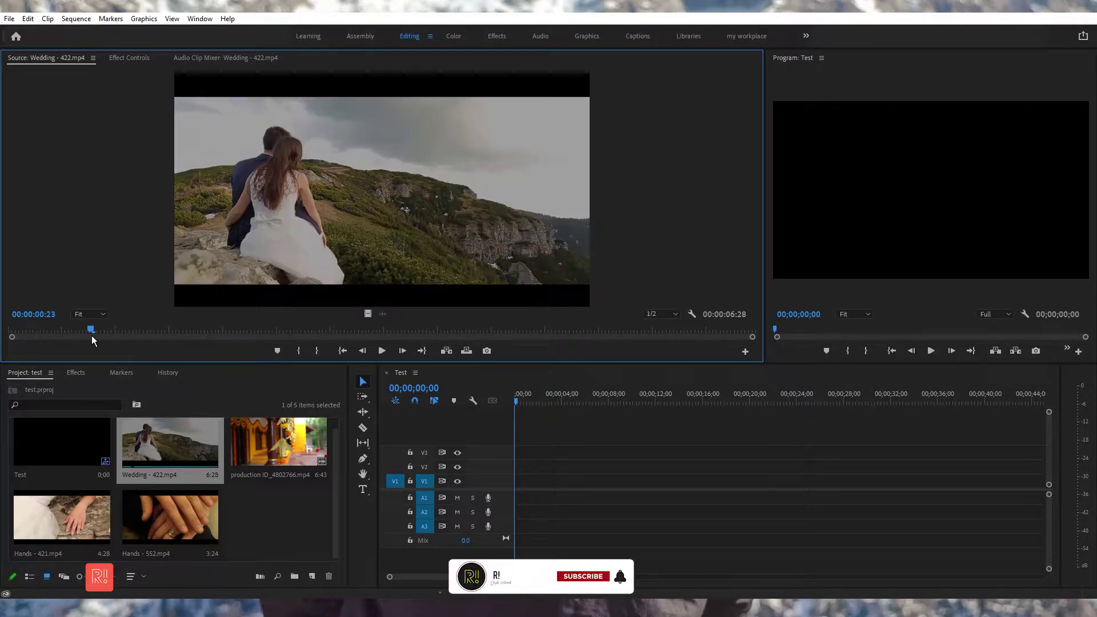
{"action": "left_click_drag", "start_coordinate": [91, 334], "coordinate": [141, 332]}
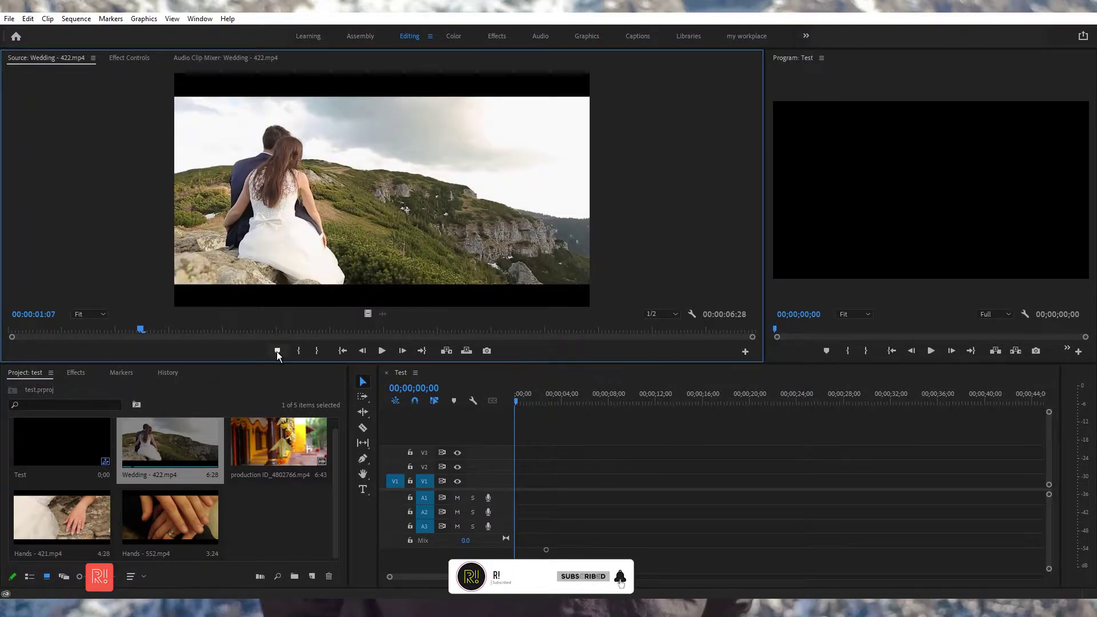
{"action": "key", "text": "i"}
{"action": "left_click", "coordinate": [612, 330]}
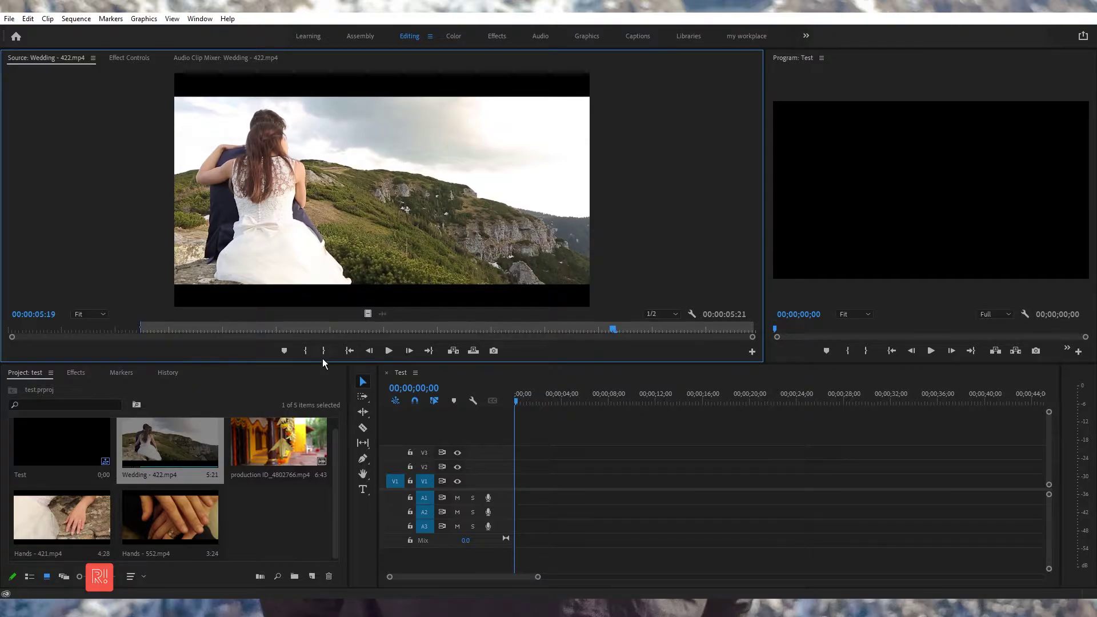
{"action": "key", "text": "o"}
{"action": "left_click_drag", "start_coordinate": [377, 284], "coordinate": [517, 485]}
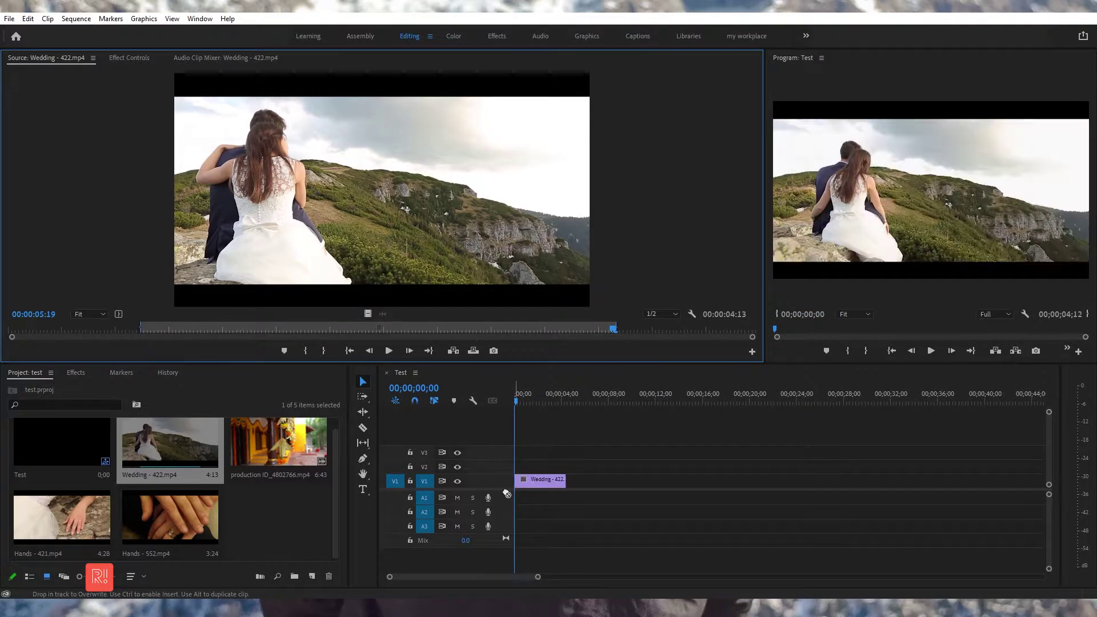
{"action": "double_click", "coordinate": [470, 481]}
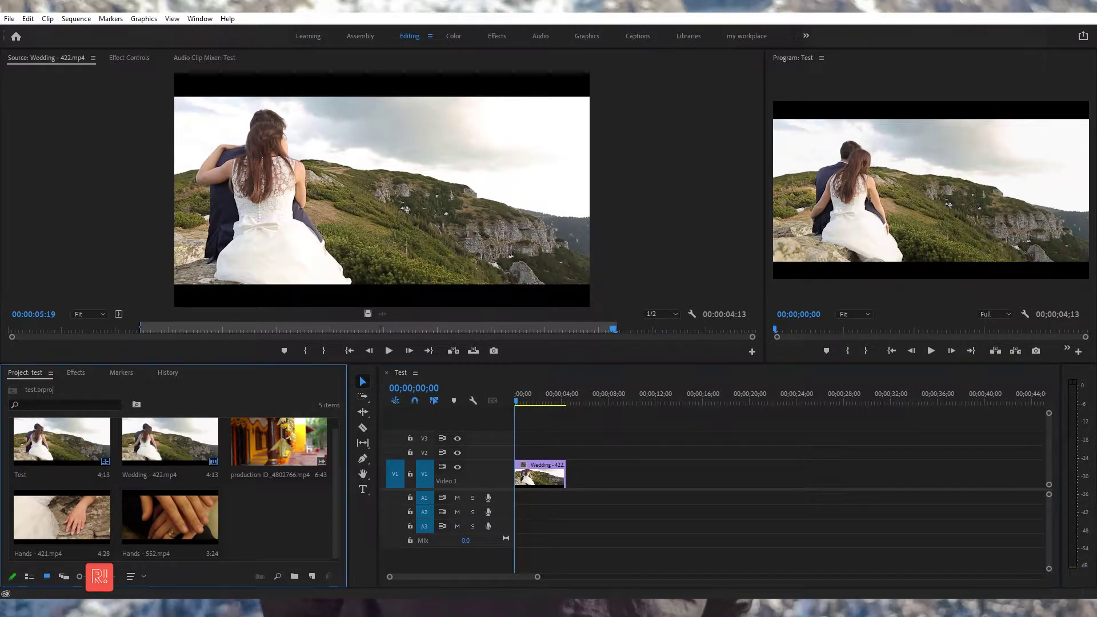
Create a 1920×1080 Adjustment Layer in the Project panel and drop it on V2 over the wedding clip.
{"action": "right_click", "coordinate": [299, 519]}
{"action": "mouse_move", "coordinate": [362, 359]}
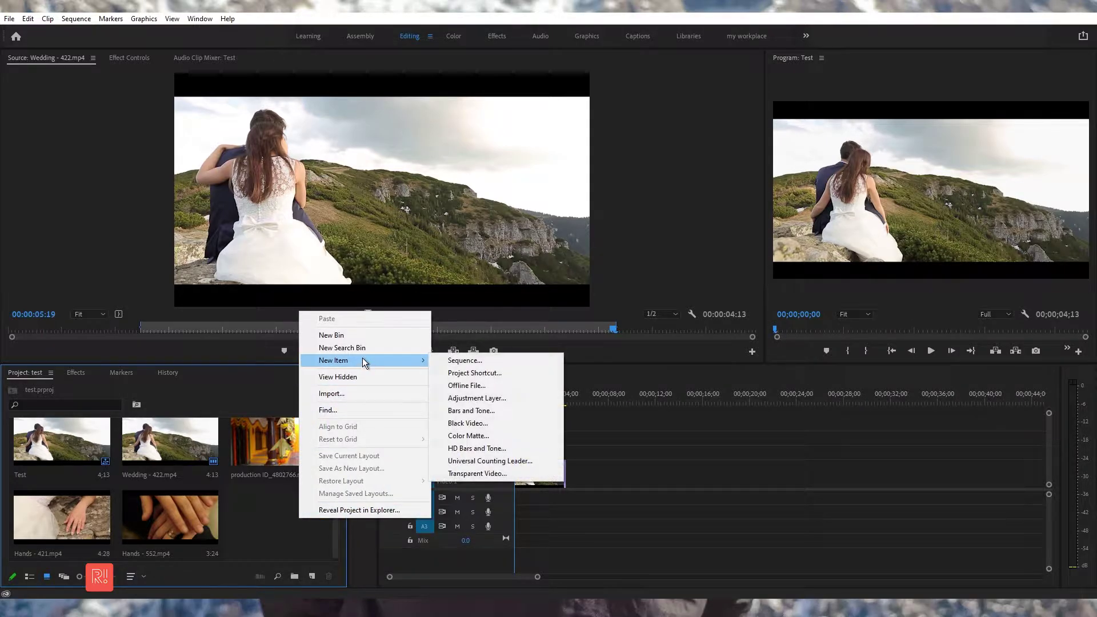
{"action": "left_click", "coordinate": [506, 398]}
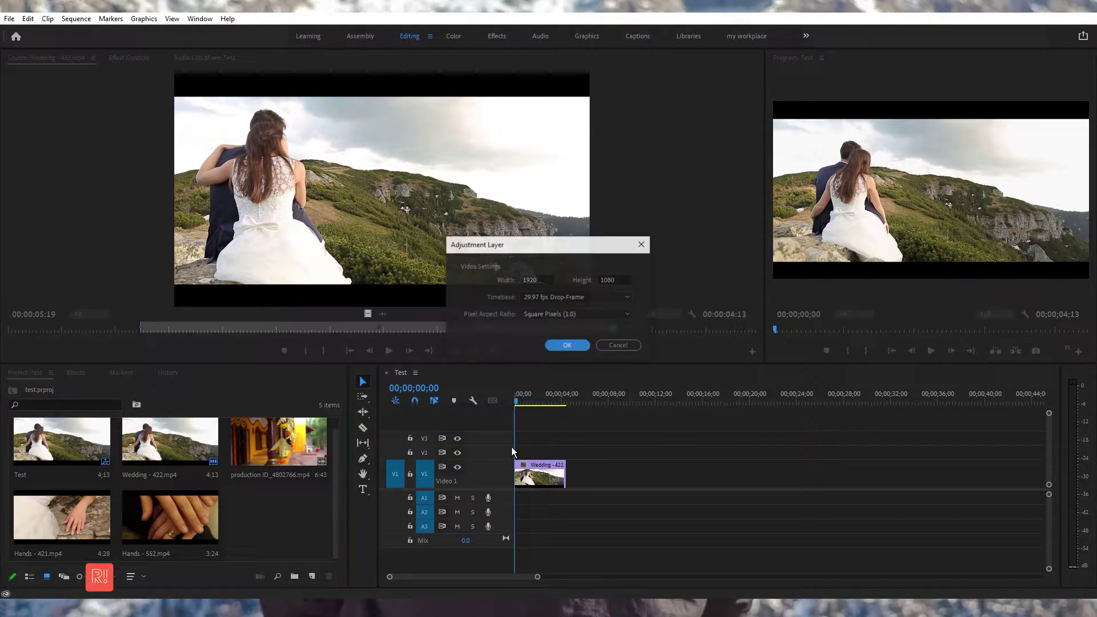
{"action": "left_click", "coordinate": [574, 345]}
{"action": "mouse_move", "coordinate": [294, 519]}
{"action": "left_mouse_down"}
{"action": "mouse_move", "coordinate": [506, 454]}
{"action": "mouse_move", "coordinate": [495, 427]}
{"action": "left_mouse_up"}
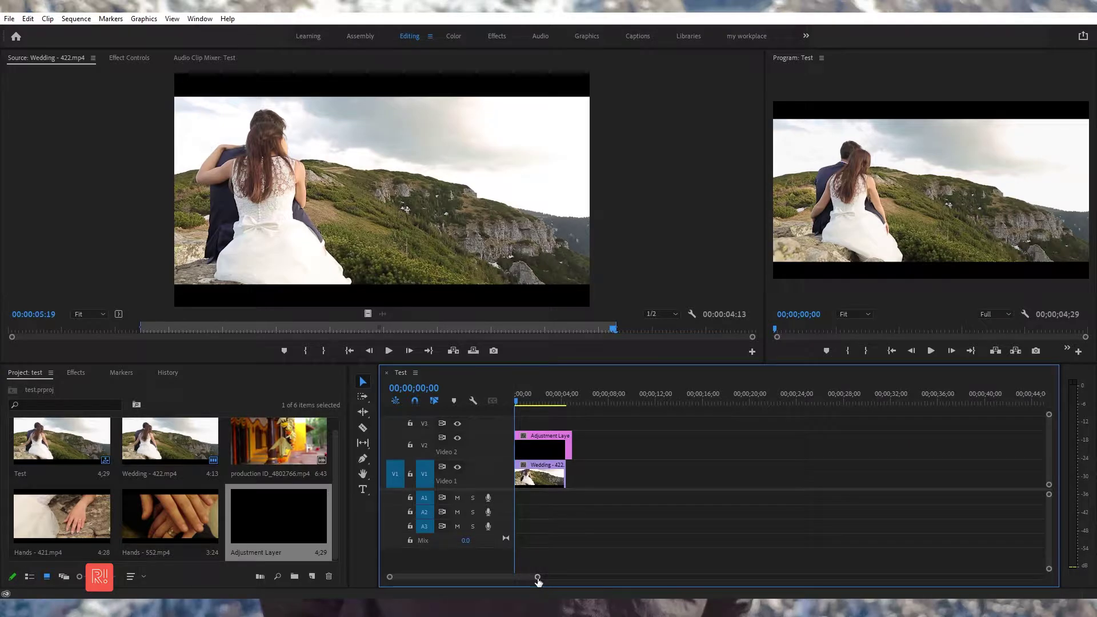
{"action": "left_click_drag", "start_coordinate": [537, 577], "coordinate": [478, 578]}
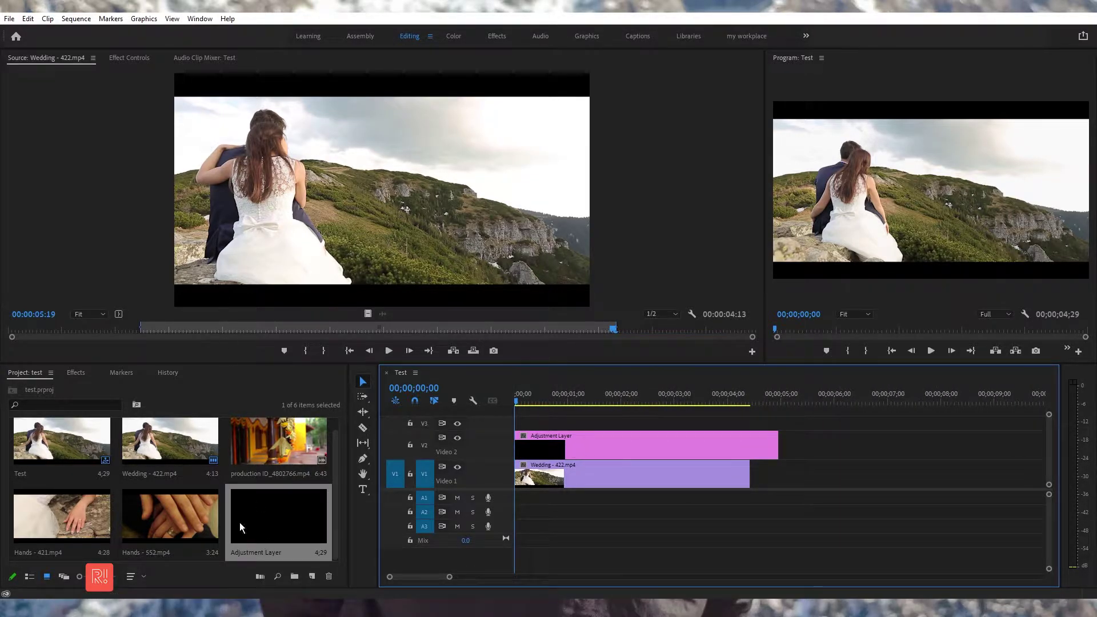
Search the Effects panel for 'crop' and apply Crop to the Adjustment Layer.
{"action": "left_click", "coordinate": [76, 372]}
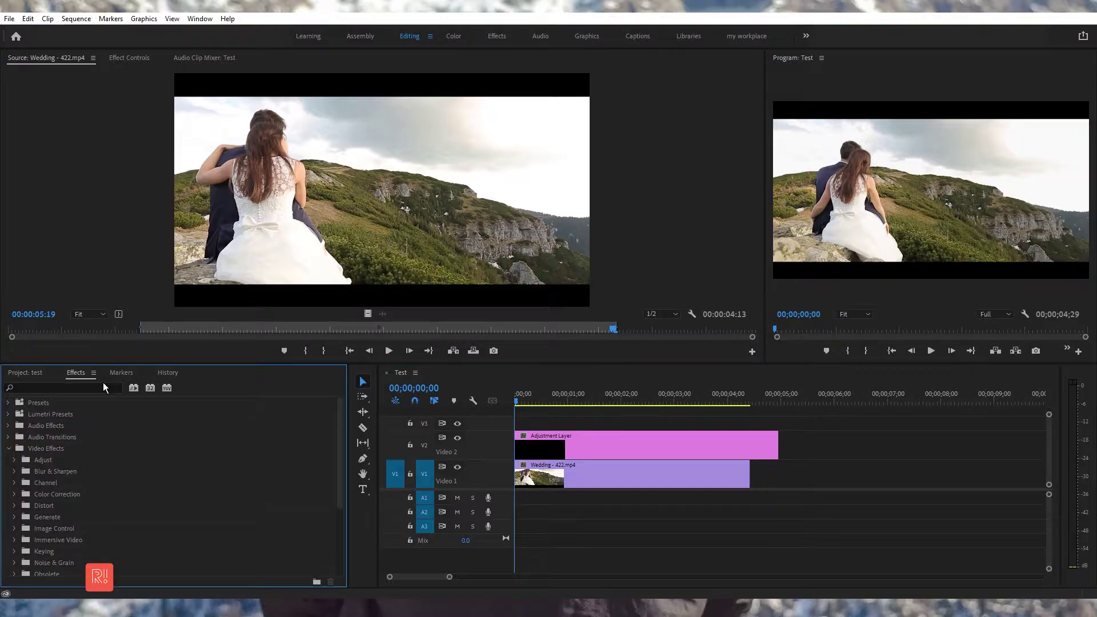
{"action": "left_click", "coordinate": [7, 448]}
{"action": "left_click", "coordinate": [68, 388]}
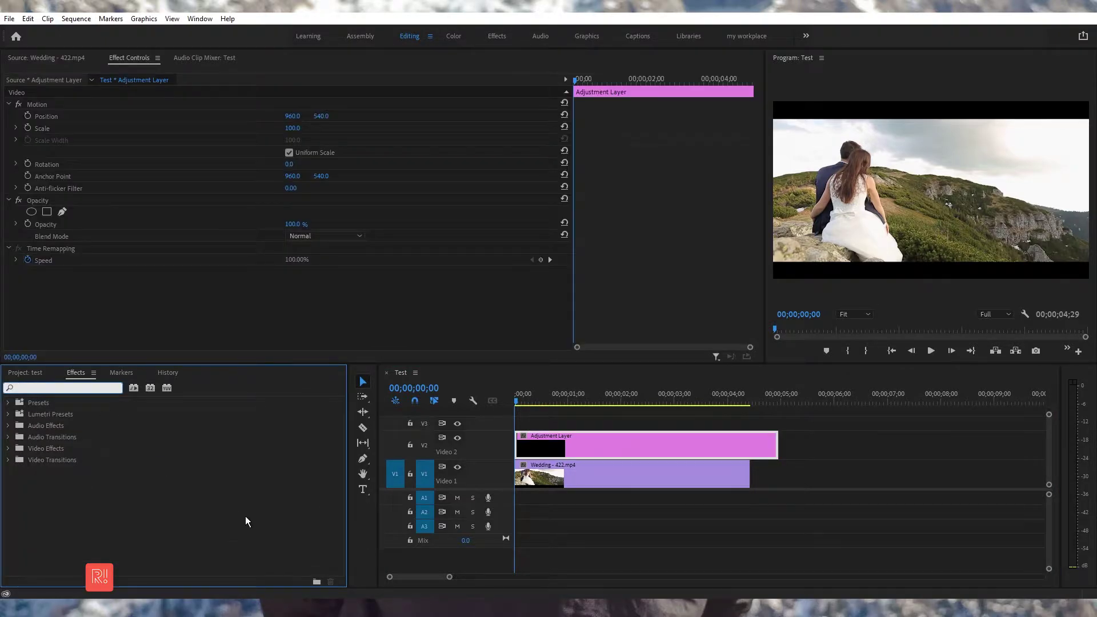
{"action": "type", "text": "crop"}
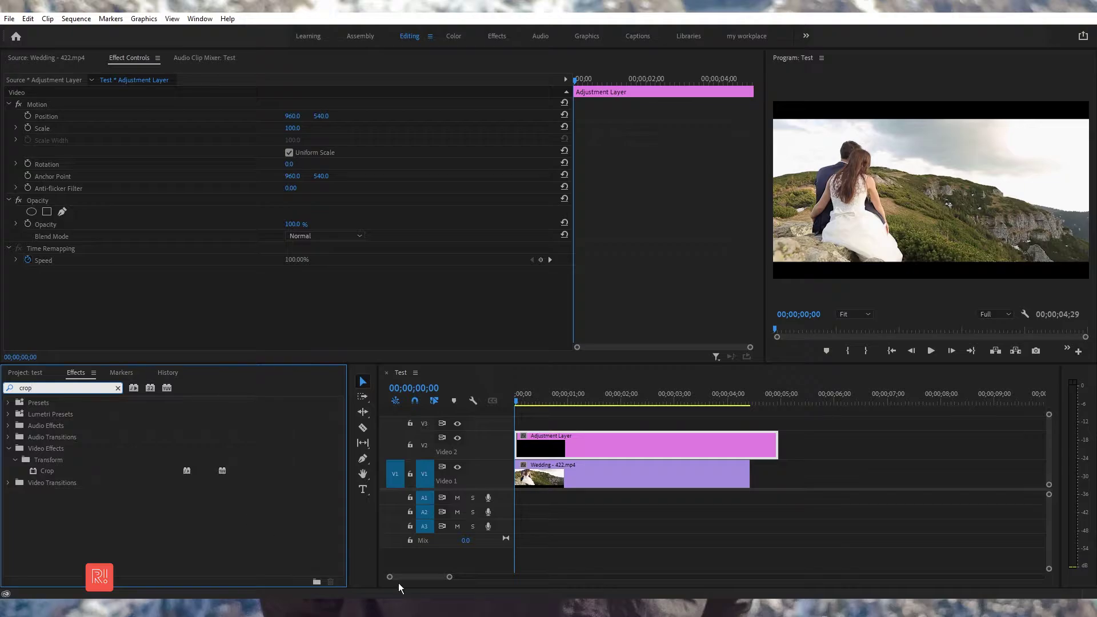
{"action": "left_click", "coordinate": [237, 528]}
{"action": "left_click_drag", "start_coordinate": [55, 472], "coordinate": [575, 440]}
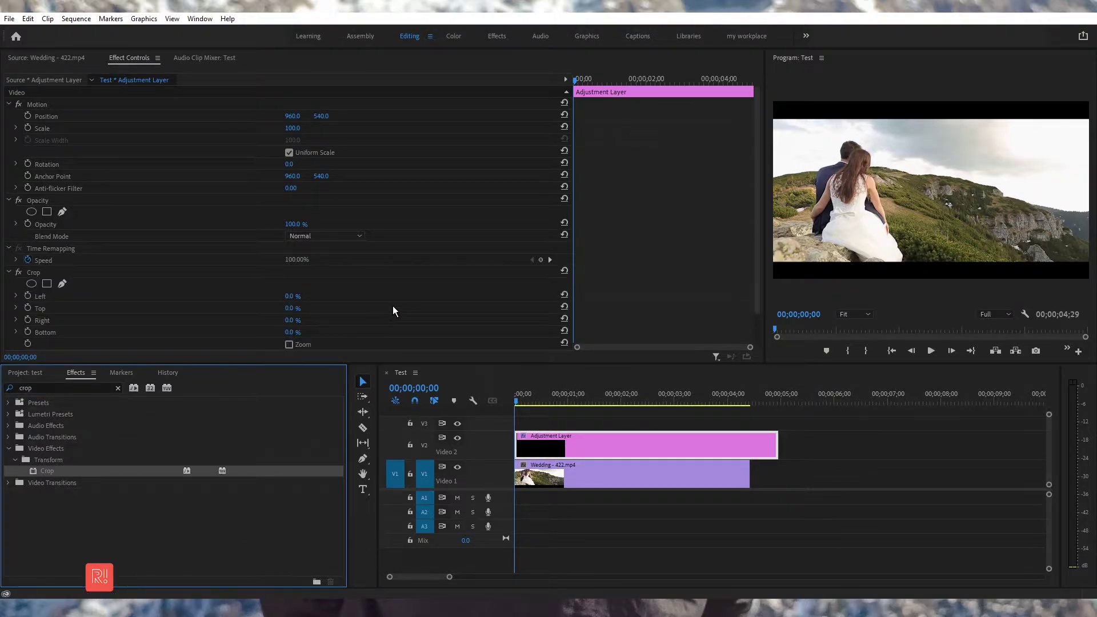
Set the Crop Top and Bottom values to 50% in Effect Controls.
{"action": "scroll", "coordinate": [455, 246], "scroll_direction": "down", "scroll_amount": 2}
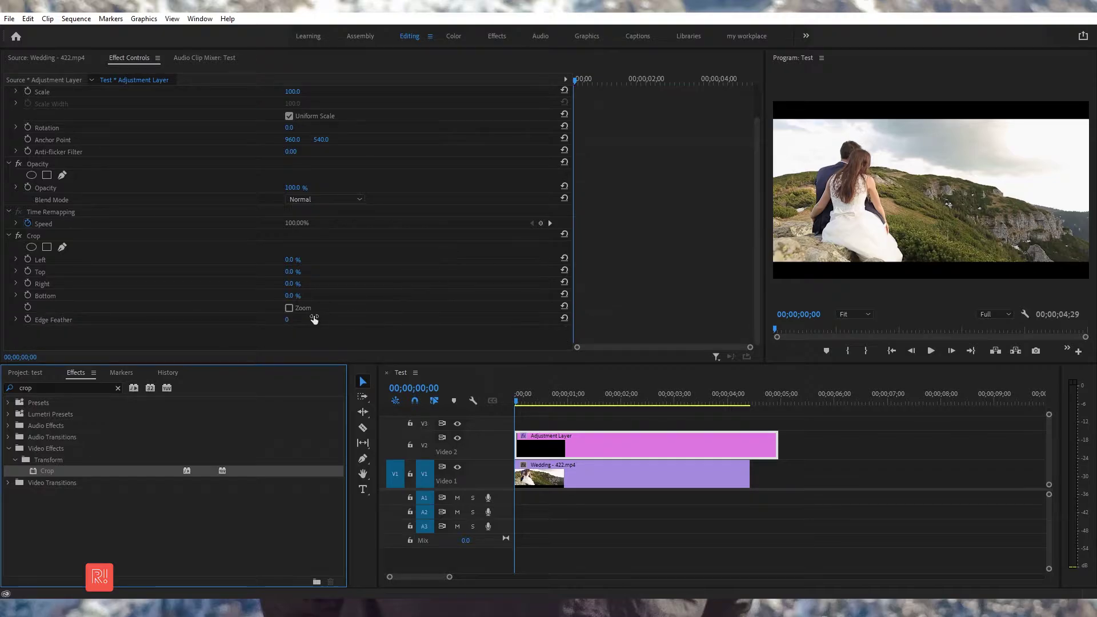
{"action": "left_click", "coordinate": [292, 273]}
{"action": "type", "text": "50"}
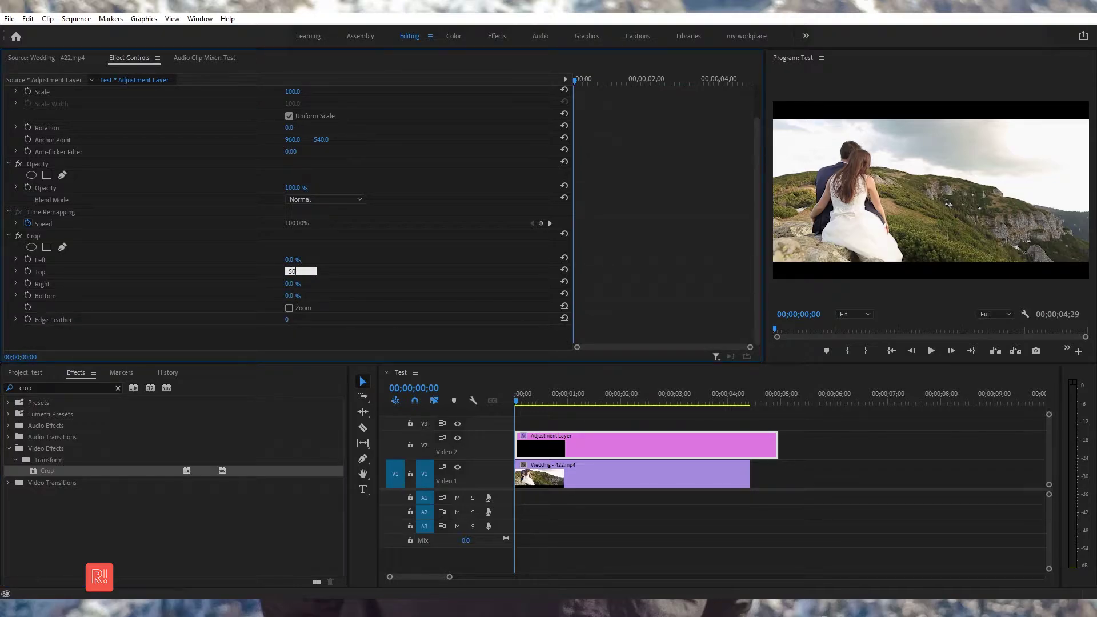
{"action": "key", "text": "Return"}
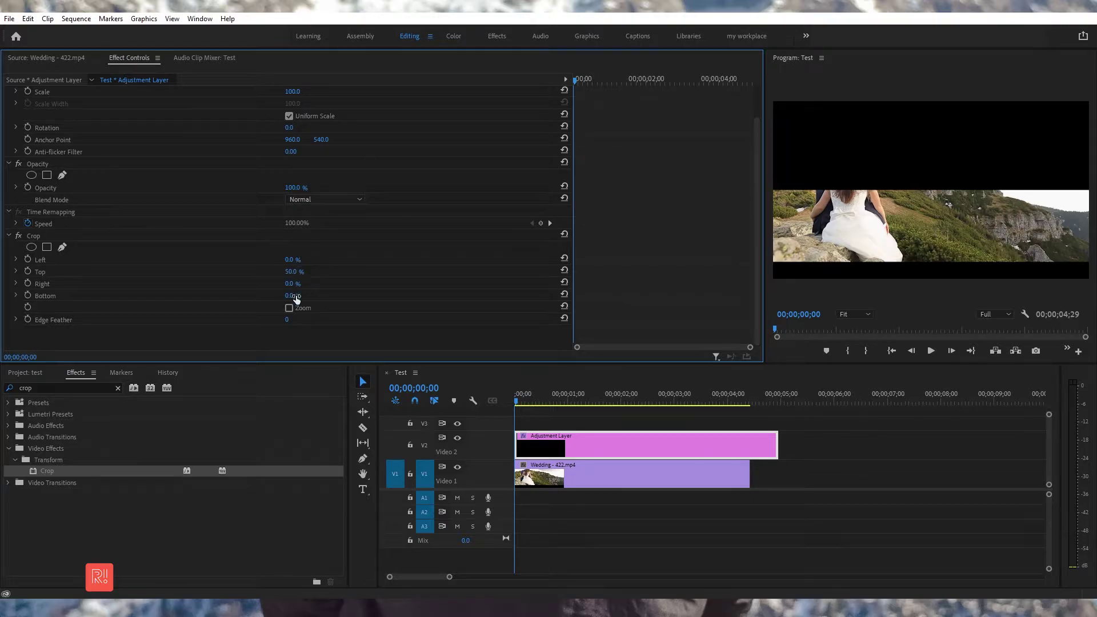
{"action": "type", "text": "50"}
{"action": "key", "text": "Return"}
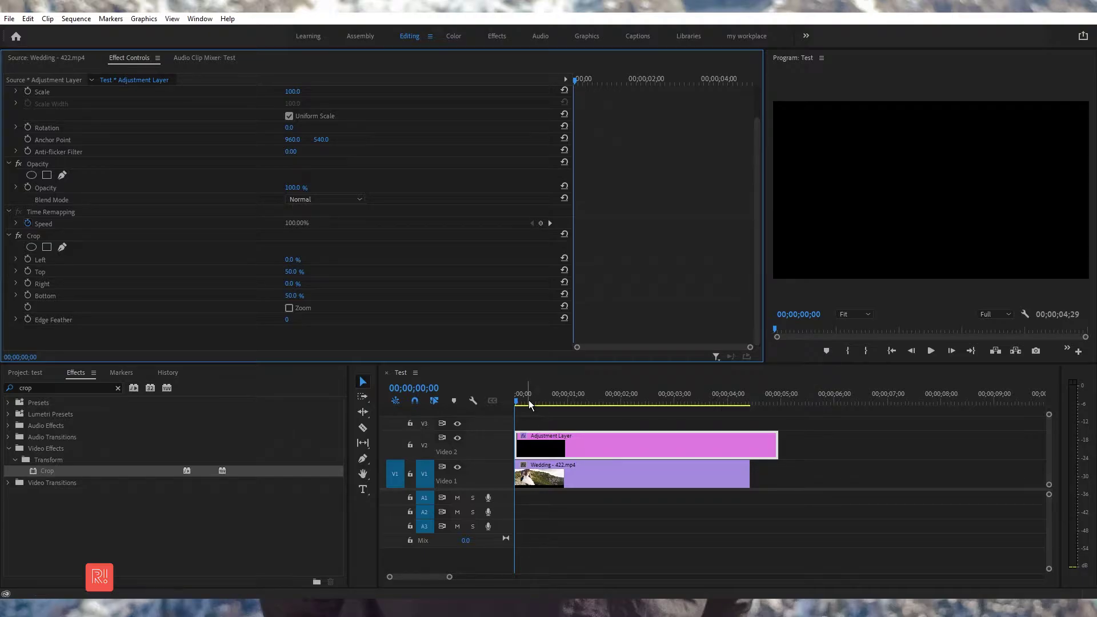
Keyframe Crop Top and Bottom at 50% at the start and 0% at one second.
{"action": "left_click", "coordinate": [28, 272]}
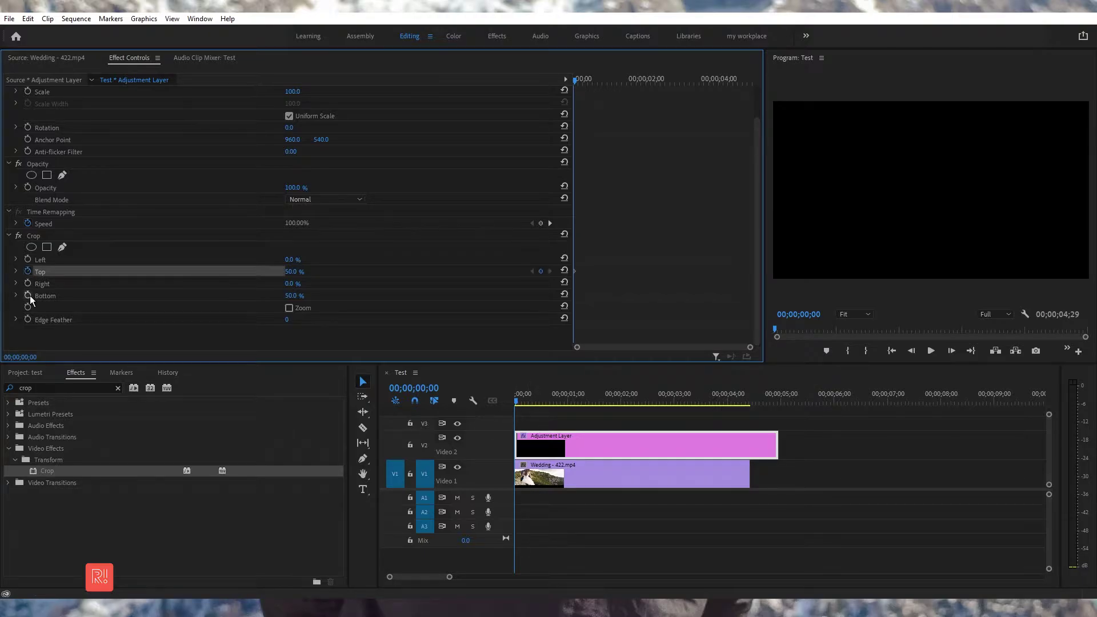
{"action": "left_click", "coordinate": [28, 295]}
{"action": "left_click_drag", "start_coordinate": [554, 395], "coordinate": [568, 396]}
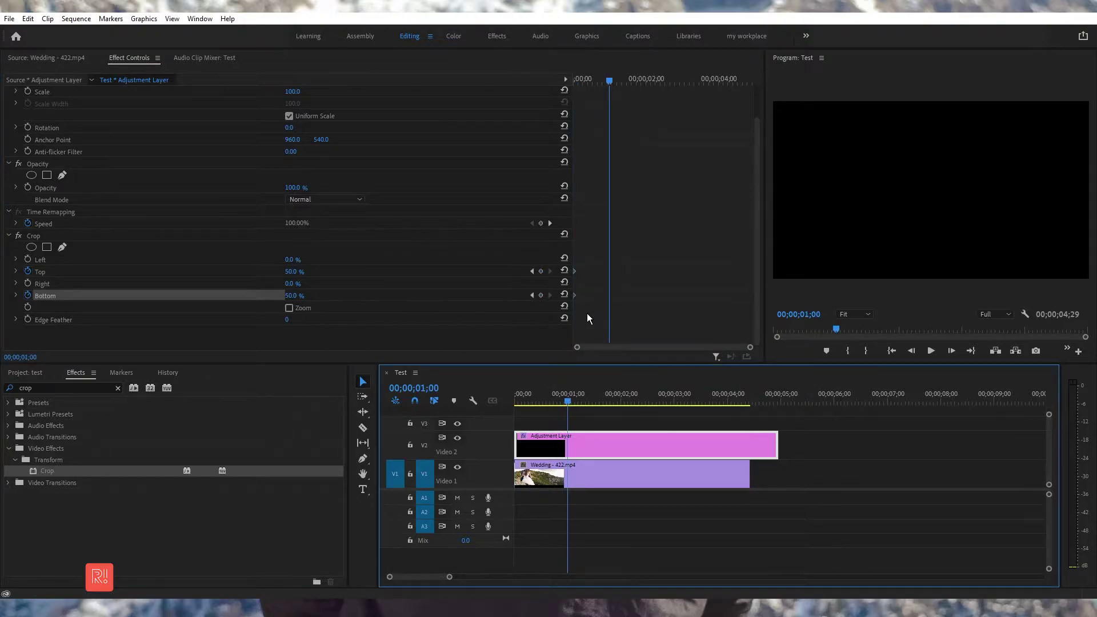
{"action": "left_click", "coordinate": [563, 297]}
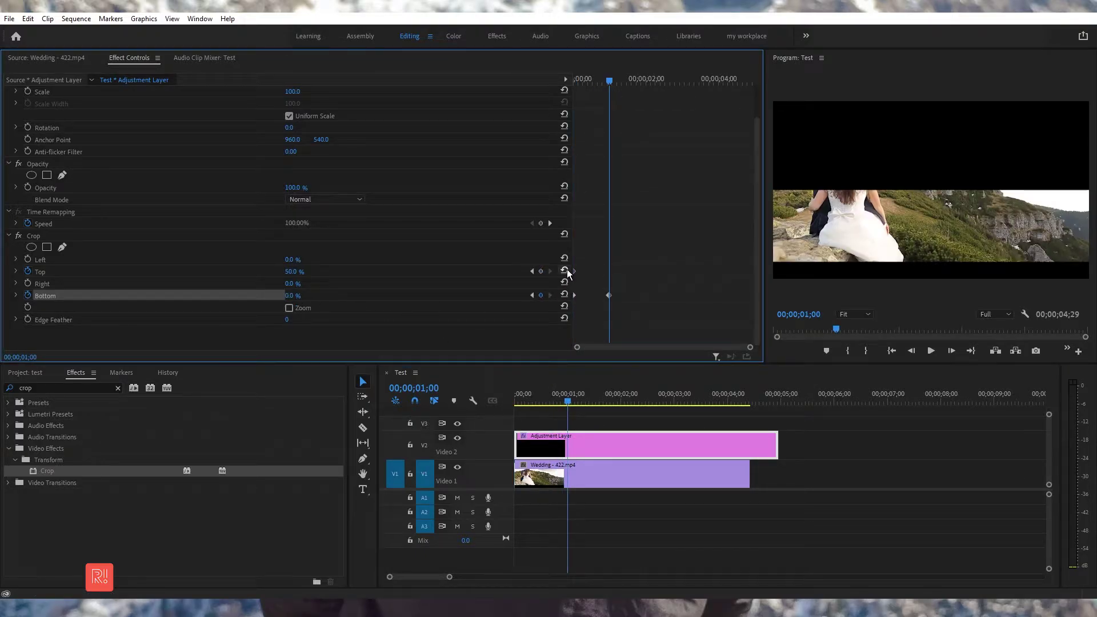
{"action": "left_click", "coordinate": [565, 270]}
Preview the reveal and move the crop-open keyframes later, to about two seconds.
{"action": "left_click_drag", "start_coordinate": [558, 395], "coordinate": [516, 396]}
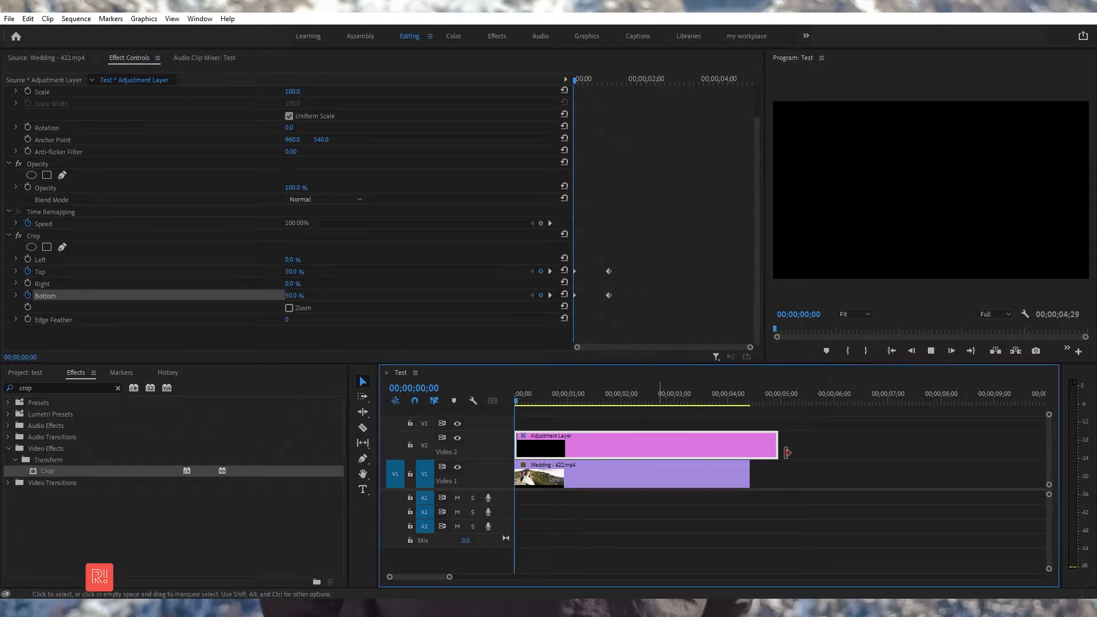
{"action": "key", "text": "space"}
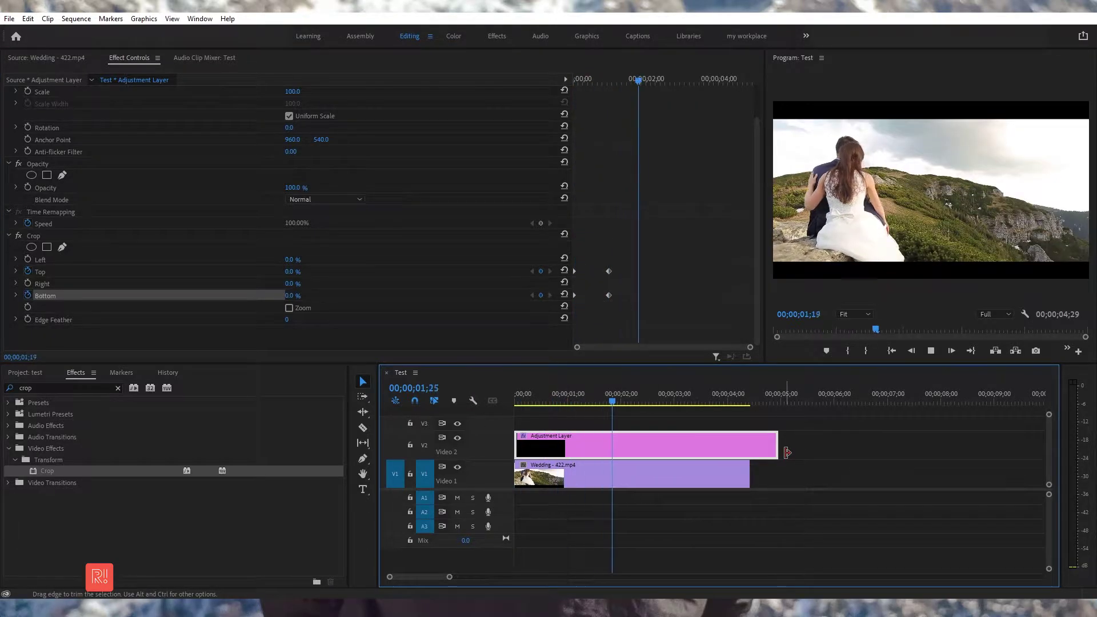
{"action": "key", "text": "space"}
{"action": "mouse_move", "coordinate": [615, 251]}
{"action": "left_mouse_down"}
{"action": "mouse_move", "coordinate": [602, 312]}
{"action": "mouse_move", "coordinate": [669, 295]}
{"action": "left_mouse_up"}
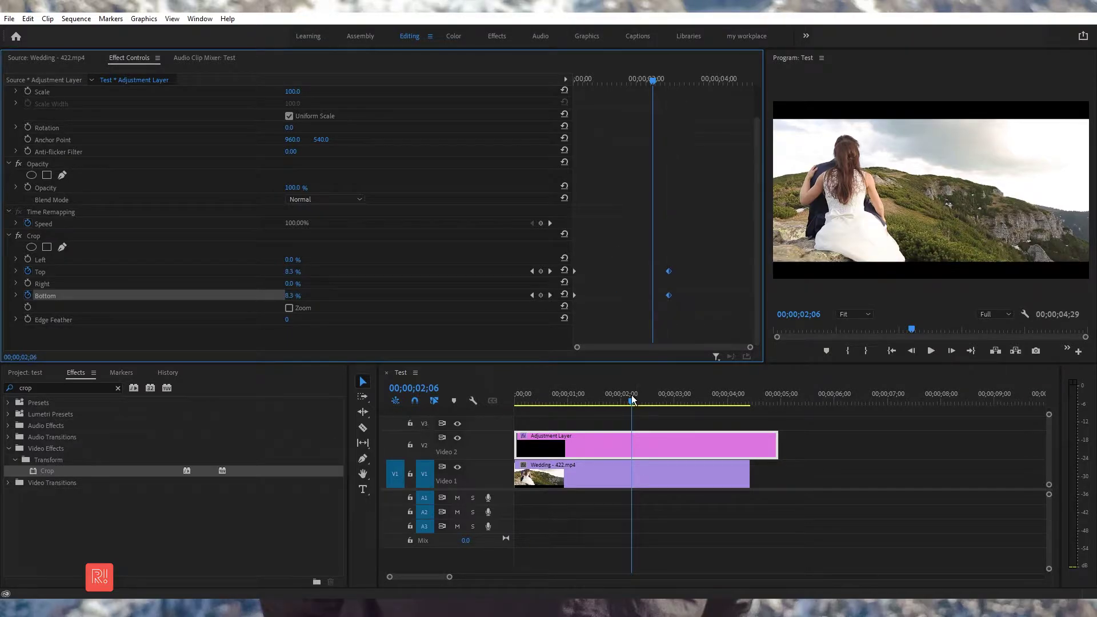
{"action": "left_click_drag", "start_coordinate": [632, 395], "coordinate": [502, 400]}
{"action": "key", "text": "space"}
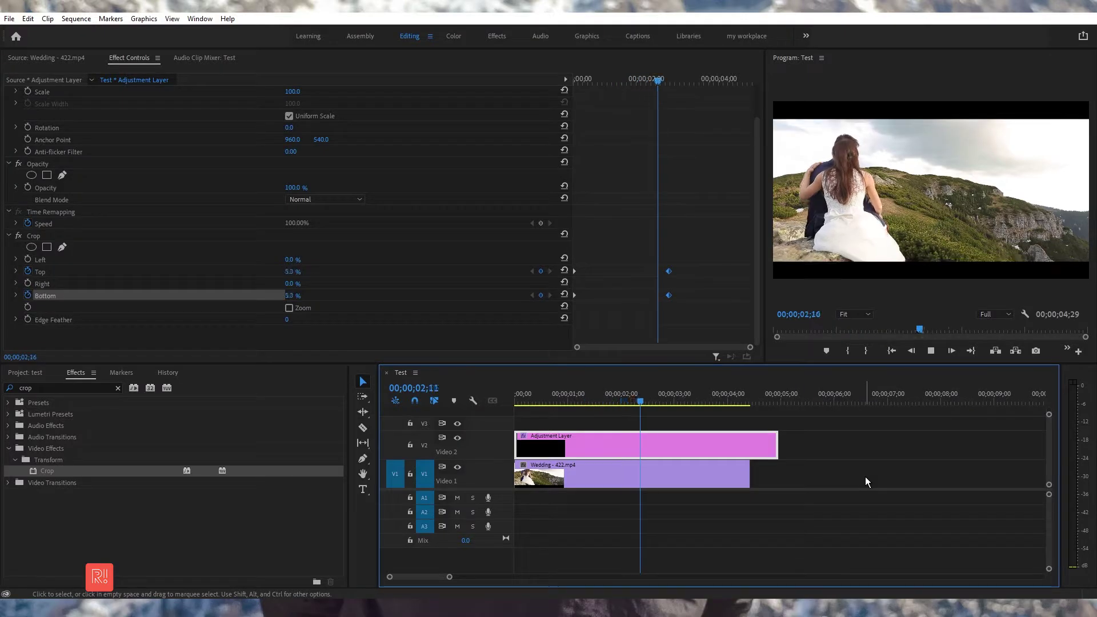
{"action": "key", "text": "space"}
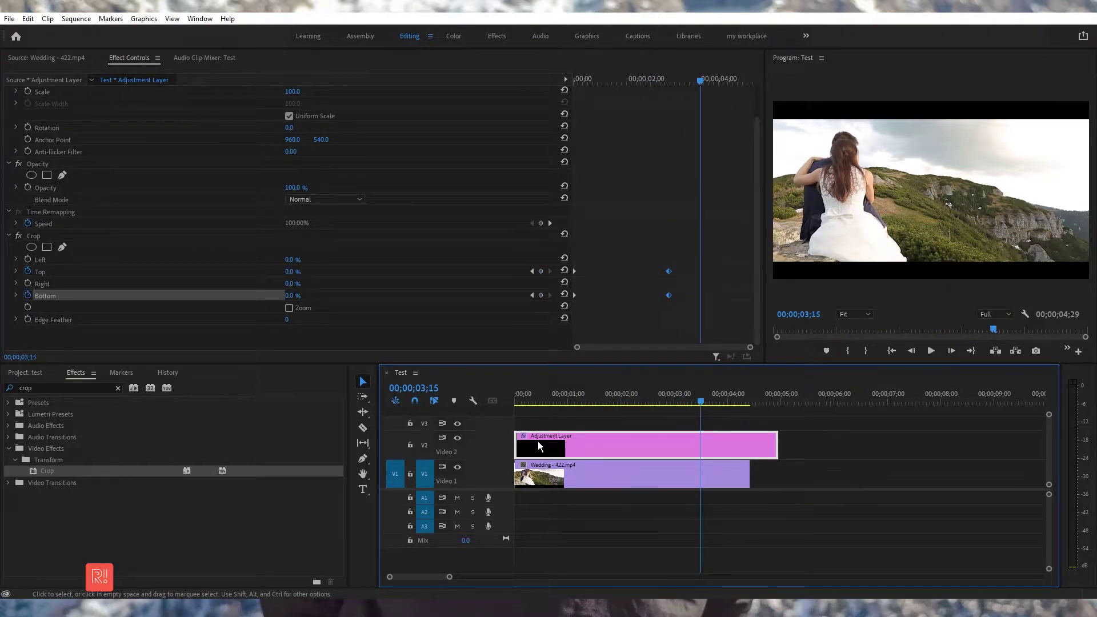
{"action": "left_click_drag", "start_coordinate": [540, 403], "coordinate": [496, 396]}
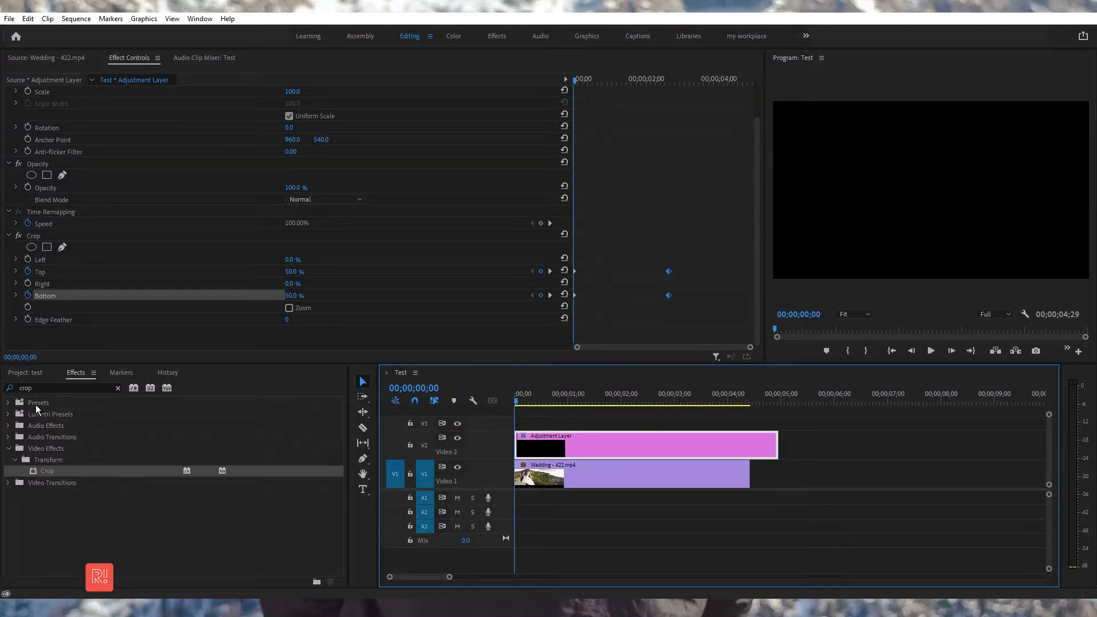
Search Effects for 'tint' and apply Tint to the adjustment layer.
{"action": "left_click", "coordinate": [118, 388]}
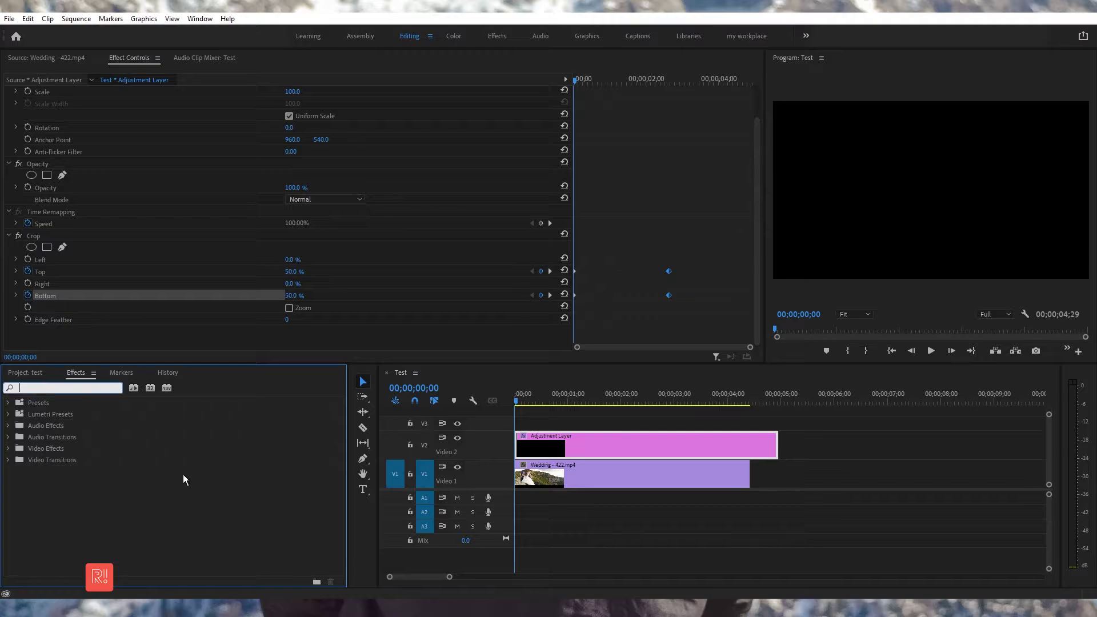
{"action": "type", "text": "tint"}
{"action": "left_click_drag", "start_coordinate": [55, 471], "coordinate": [585, 438]}
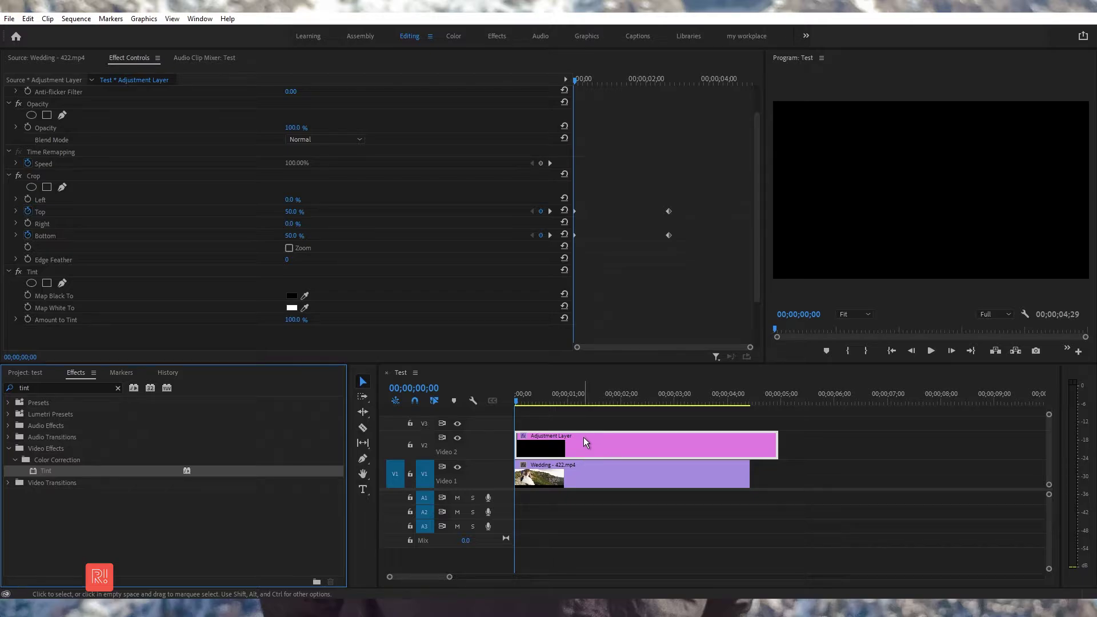
Check the reveal near 1;12 and try Amount to Tint at 0%, then undo it.
{"action": "left_click", "coordinate": [565, 395]}
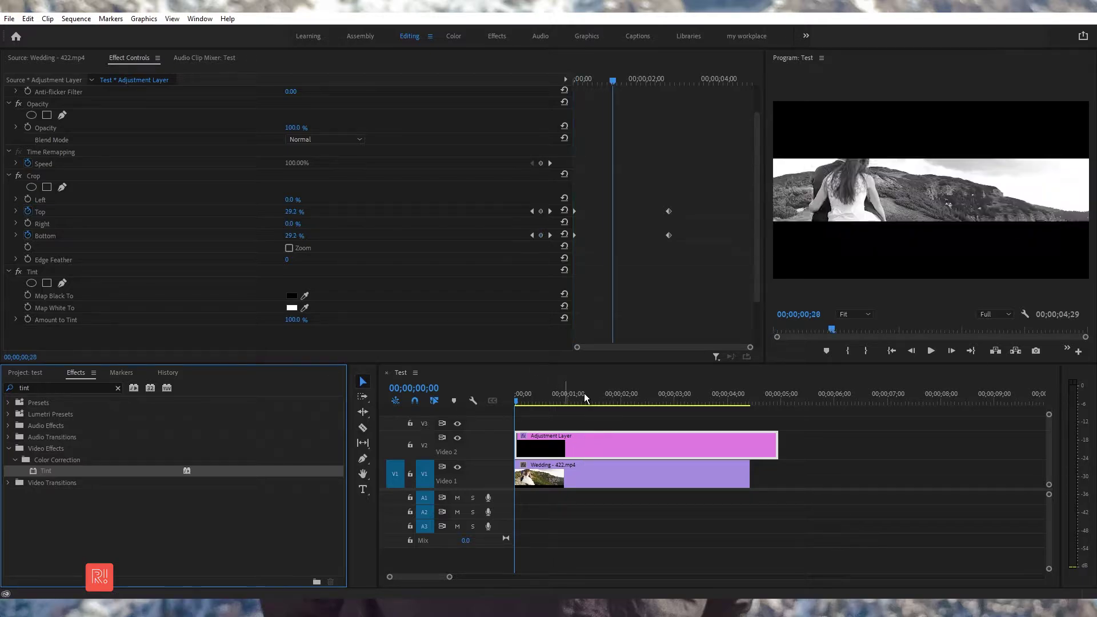
{"action": "left_click", "coordinate": [588, 398]}
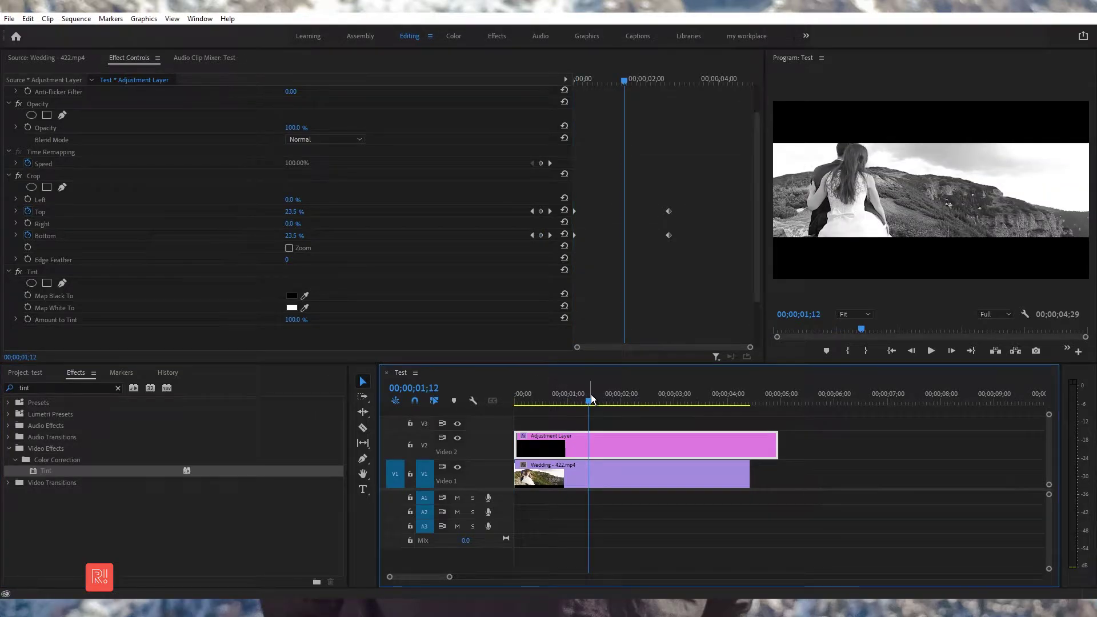
{"action": "left_click", "coordinate": [296, 319]}
{"action": "type", "text": "0"}
{"action": "key", "text": "Return"}
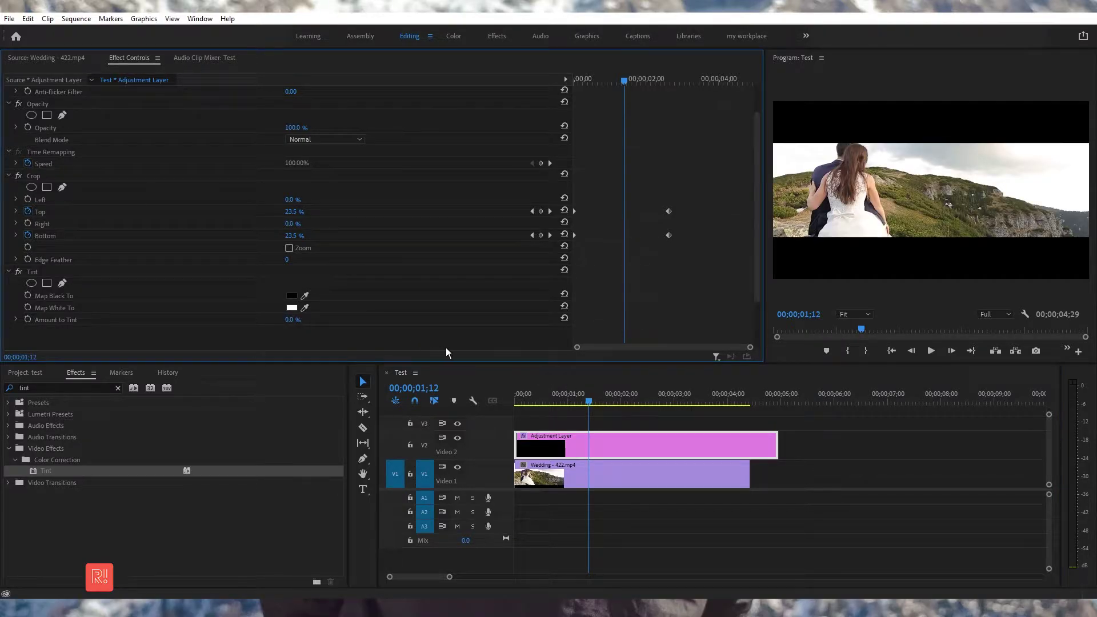
{"action": "key", "text": "ctrl+z"}
Keyframe Amount to Tint to 0% where the crop reveal ends and 100% at the start.
{"action": "left_click_drag", "start_coordinate": [590, 406], "coordinate": [655, 403]}
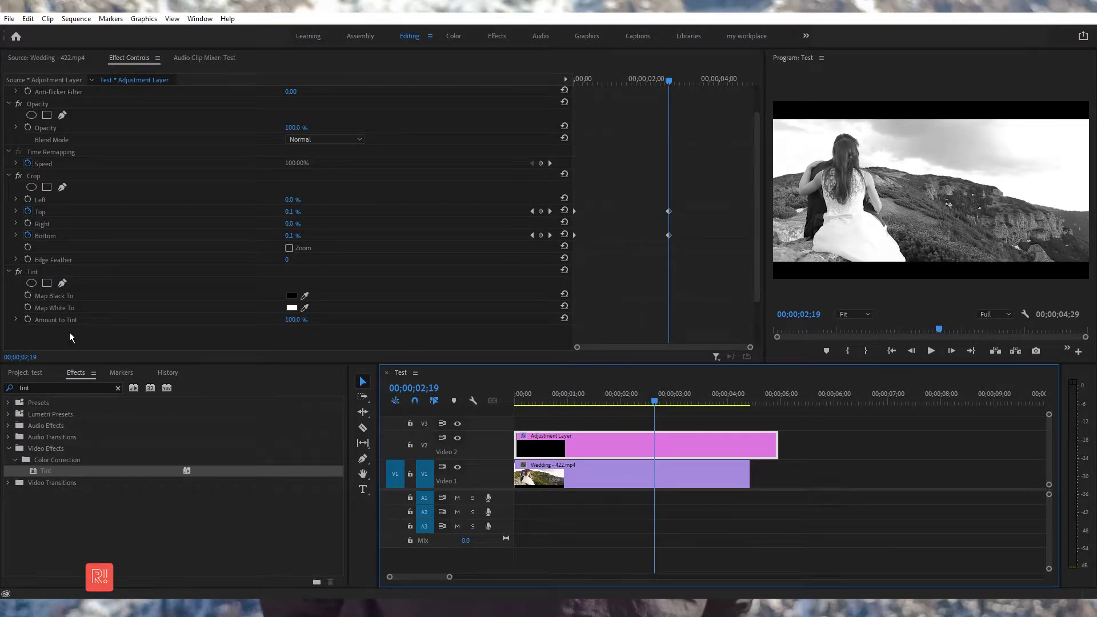
{"action": "scroll", "coordinate": [26, 319], "scroll_direction": "up", "scroll_amount": 3}
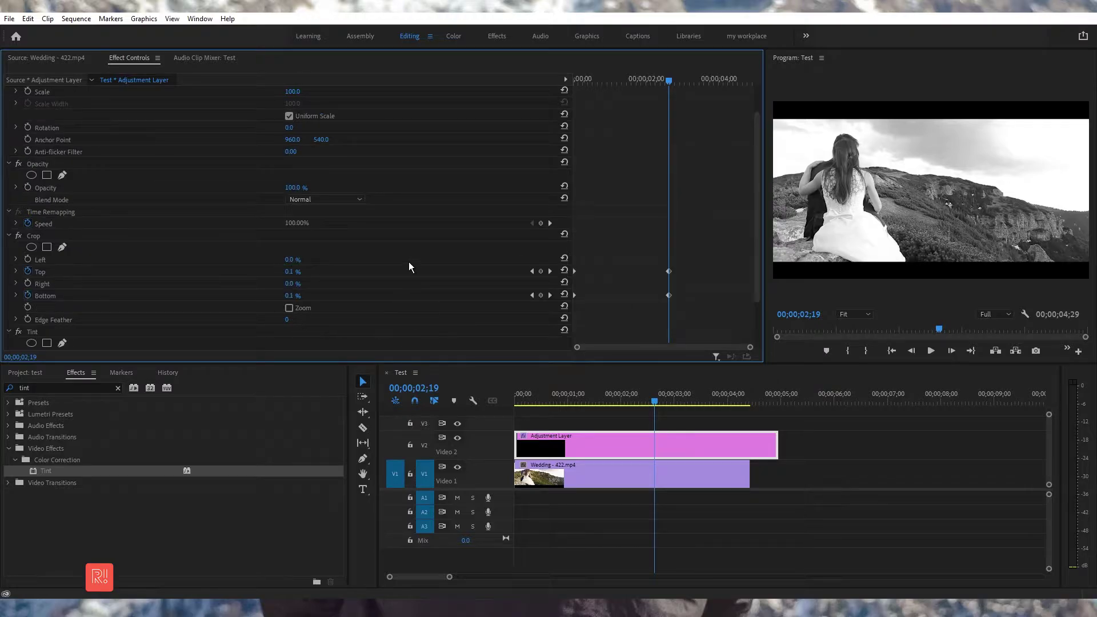
{"action": "scroll", "coordinate": [409, 263], "scroll_direction": "down", "scroll_amount": 3}
{"action": "left_click_drag", "start_coordinate": [296, 325], "coordinate": [238, 325]}
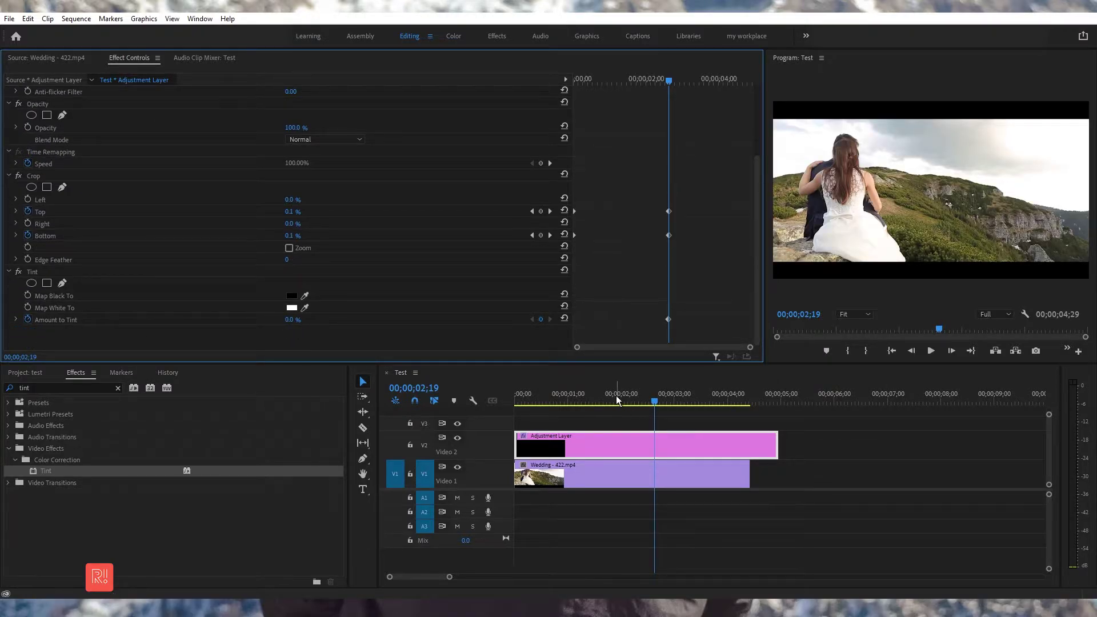
{"action": "left_click_drag", "start_coordinate": [615, 396], "coordinate": [430, 396]}
{"action": "left_click_drag", "start_coordinate": [286, 321], "coordinate": [309, 321]}
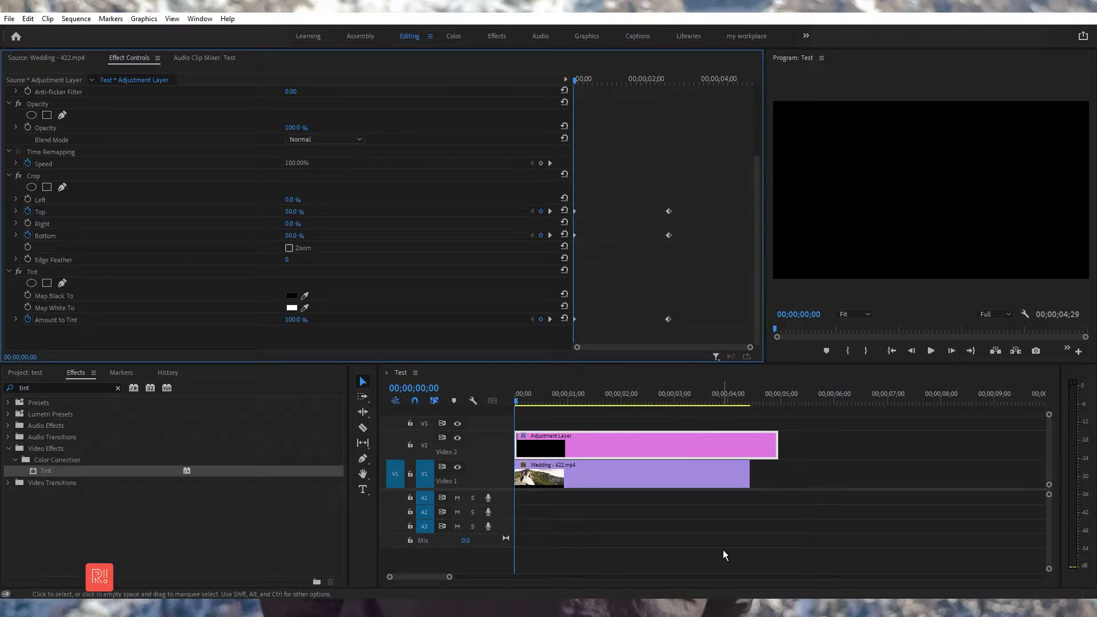
{"action": "left_click", "coordinate": [878, 497]}
{"action": "key", "text": "space"}
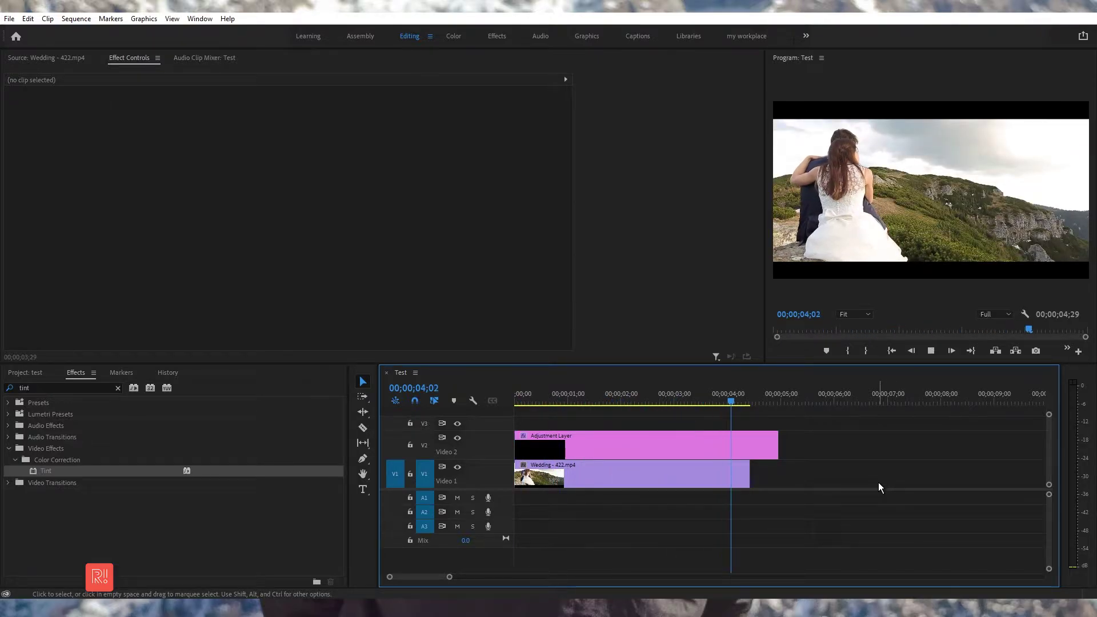
{"action": "mouse_move", "coordinate": [696, 399]}
{"action": "left_mouse_down"}
{"action": "mouse_move", "coordinate": [529, 400]}
{"action": "mouse_move", "coordinate": [578, 403]}
{"action": "left_mouse_up"}
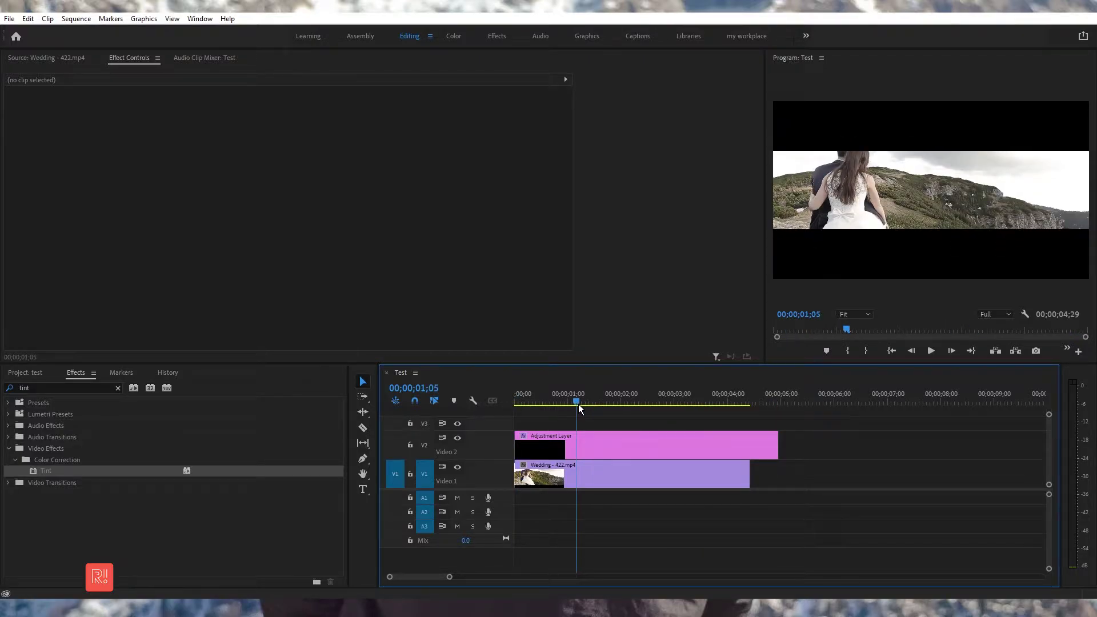
{"action": "left_click", "coordinate": [559, 475]}
{"action": "left_click", "coordinate": [519, 436]}
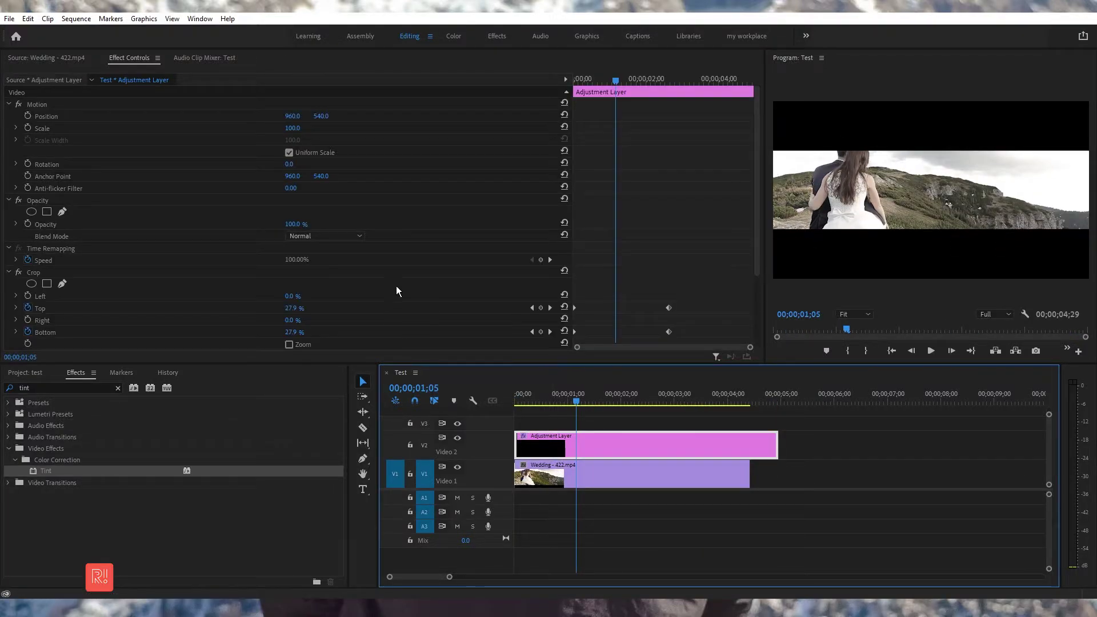
{"action": "scroll", "coordinate": [396, 286], "scroll_direction": "down", "scroll_amount": 4}
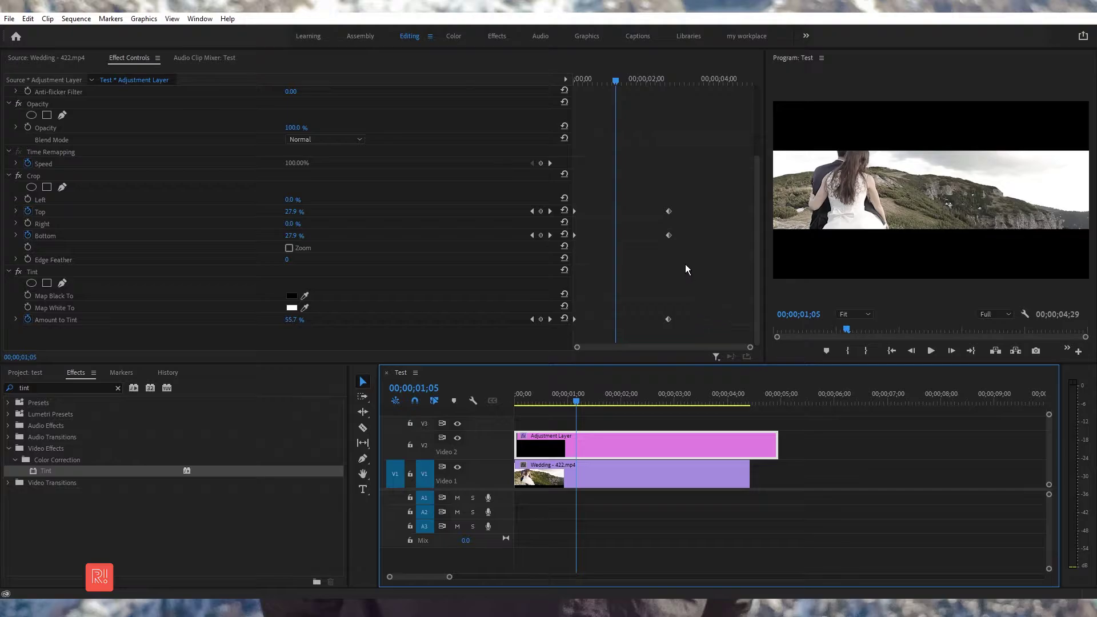
Apply Ease In to the selected Crop Top and Bottom keyframes and preview the reveal.
{"action": "left_click_drag", "start_coordinate": [681, 204], "coordinate": [489, 255]}
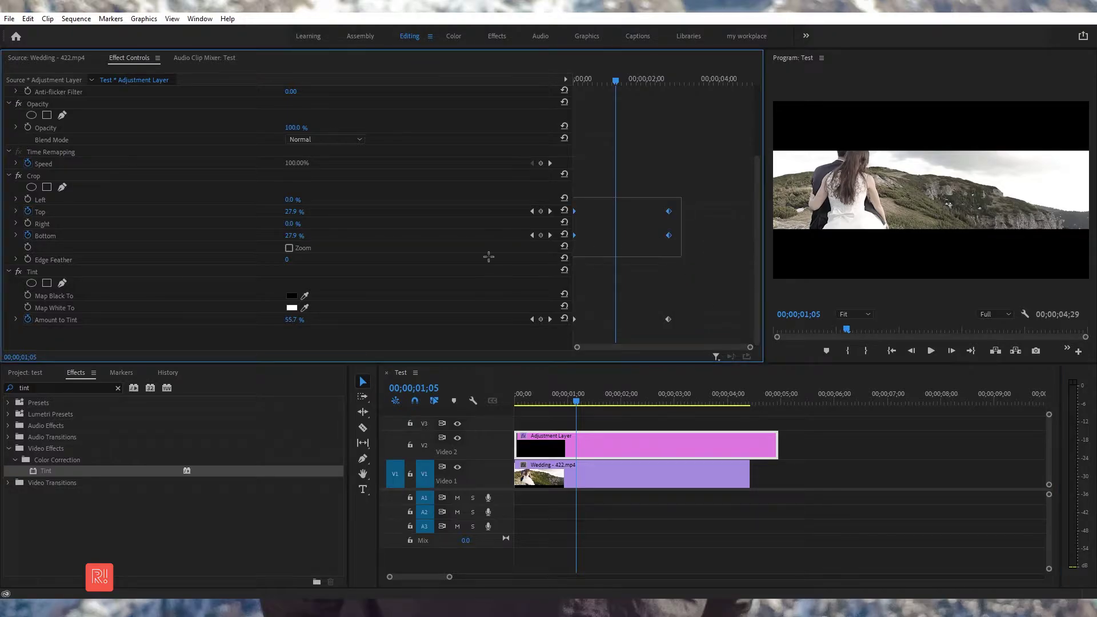
{"action": "right_click", "coordinate": [667, 232]}
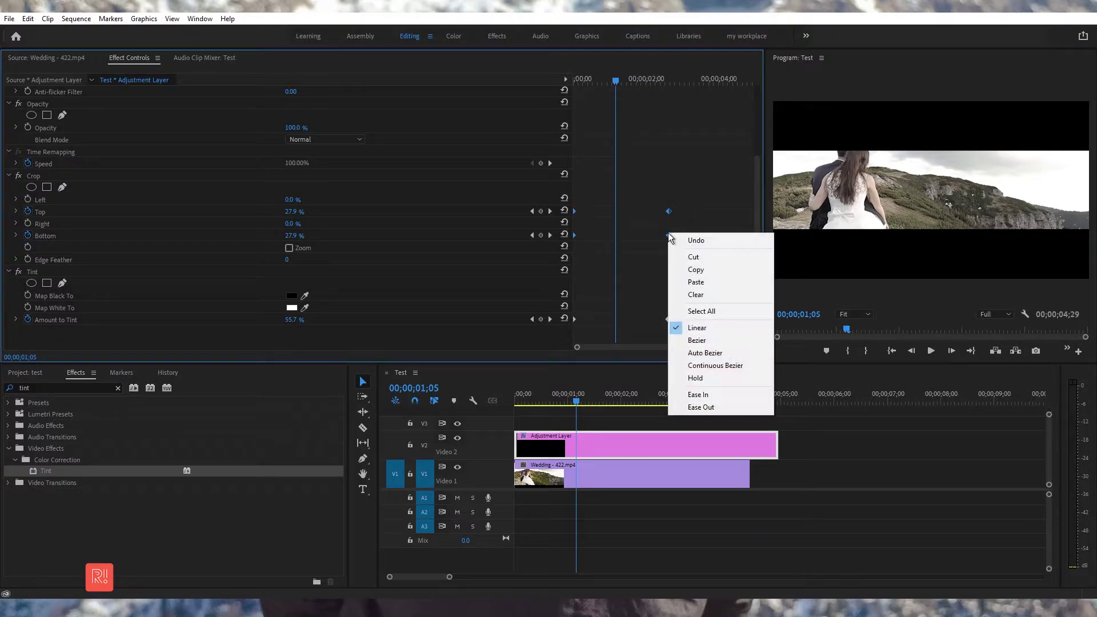
{"action": "left_click", "coordinate": [741, 398]}
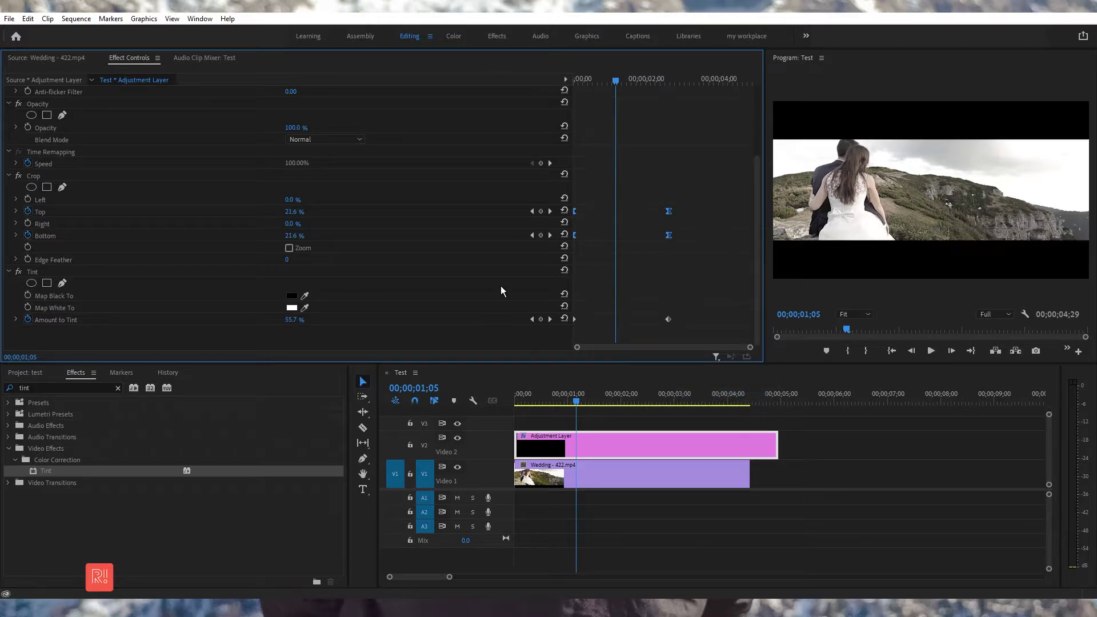
{"action": "left_click_drag", "start_coordinate": [555, 406], "coordinate": [461, 400]}
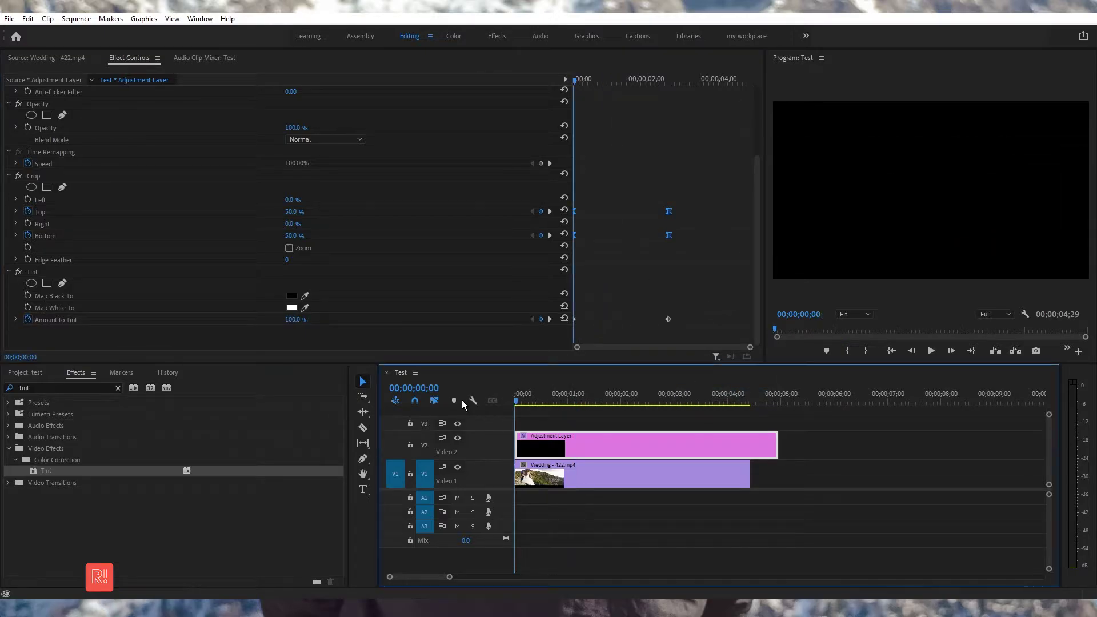
{"action": "left_click", "coordinate": [902, 463]}
{"action": "key", "text": "space"}
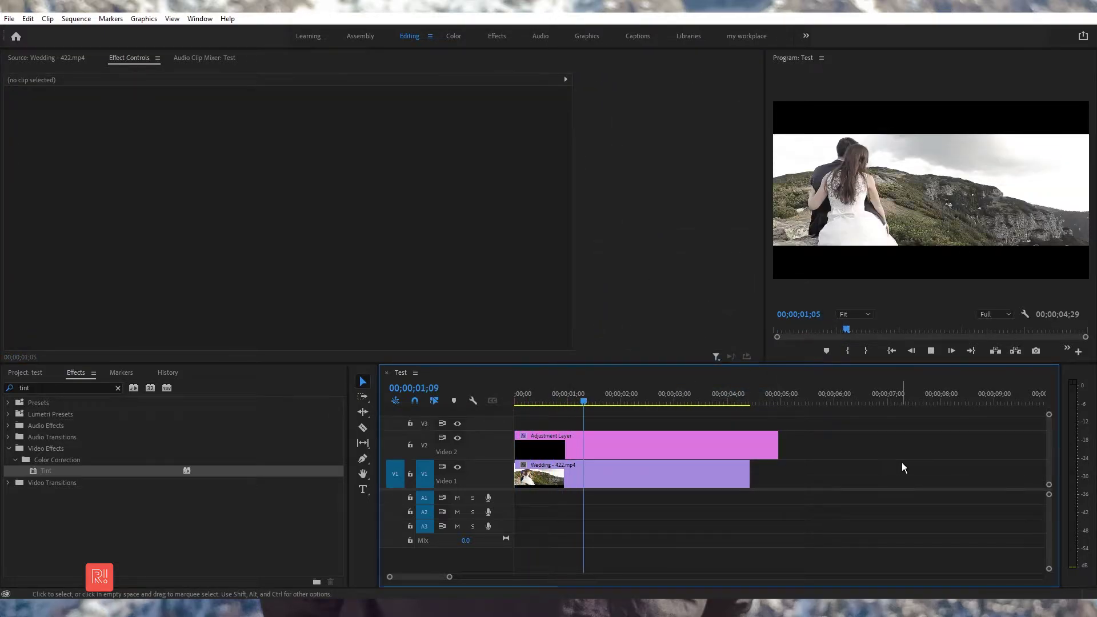
{"action": "key", "text": "space"}
Reshape the Crop Top speed curve into its last keyframe, then preview and check frame 16.
{"action": "left_click", "coordinate": [644, 404]}
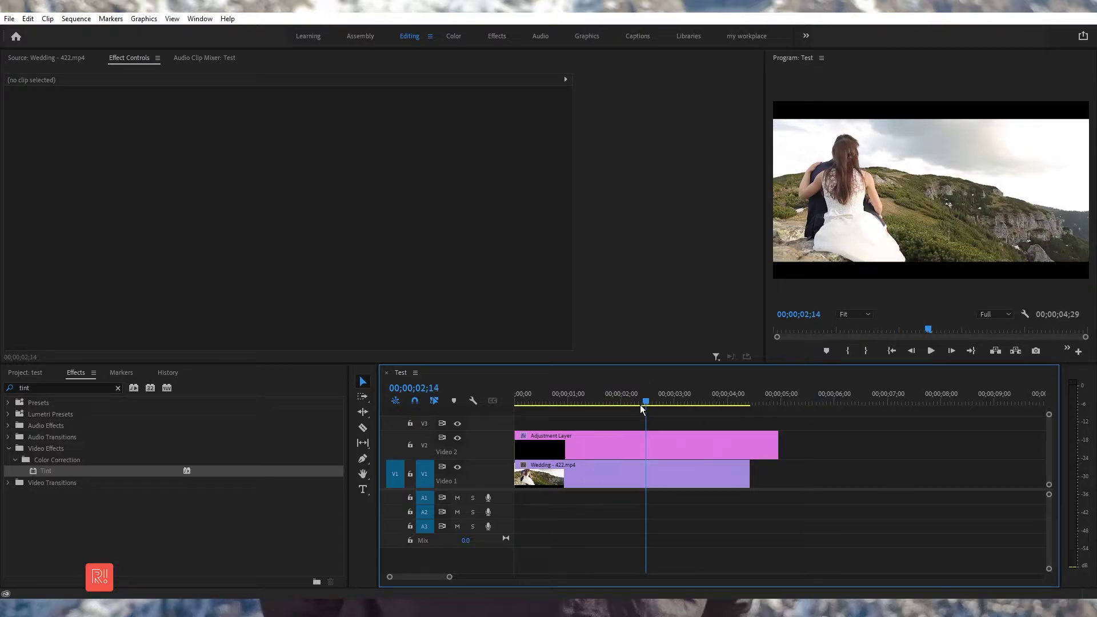
{"action": "left_click", "coordinate": [642, 437]}
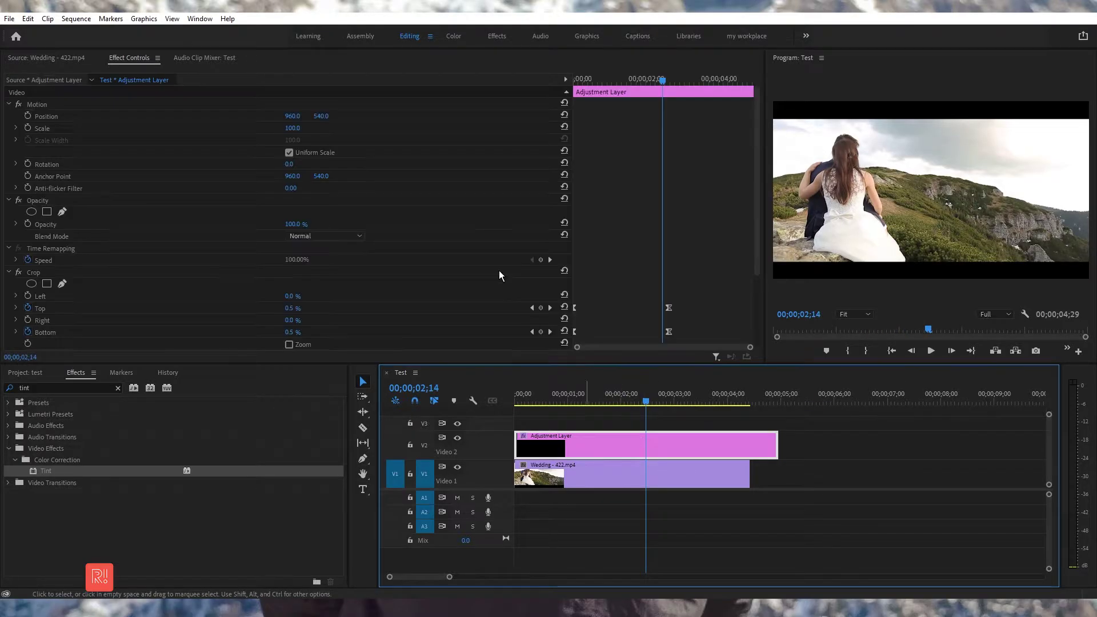
{"action": "left_click", "coordinate": [15, 308]}
{"action": "scroll", "coordinate": [674, 282], "scroll_direction": "down", "scroll_amount": 3}
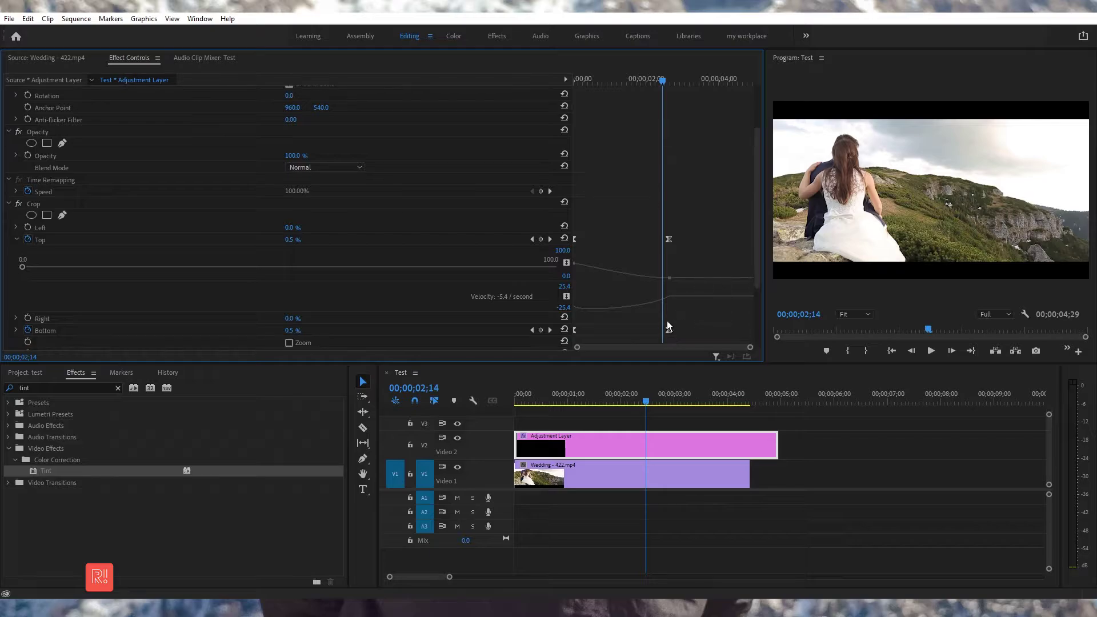
{"action": "left_click_drag", "start_coordinate": [654, 298], "coordinate": [640, 297]}
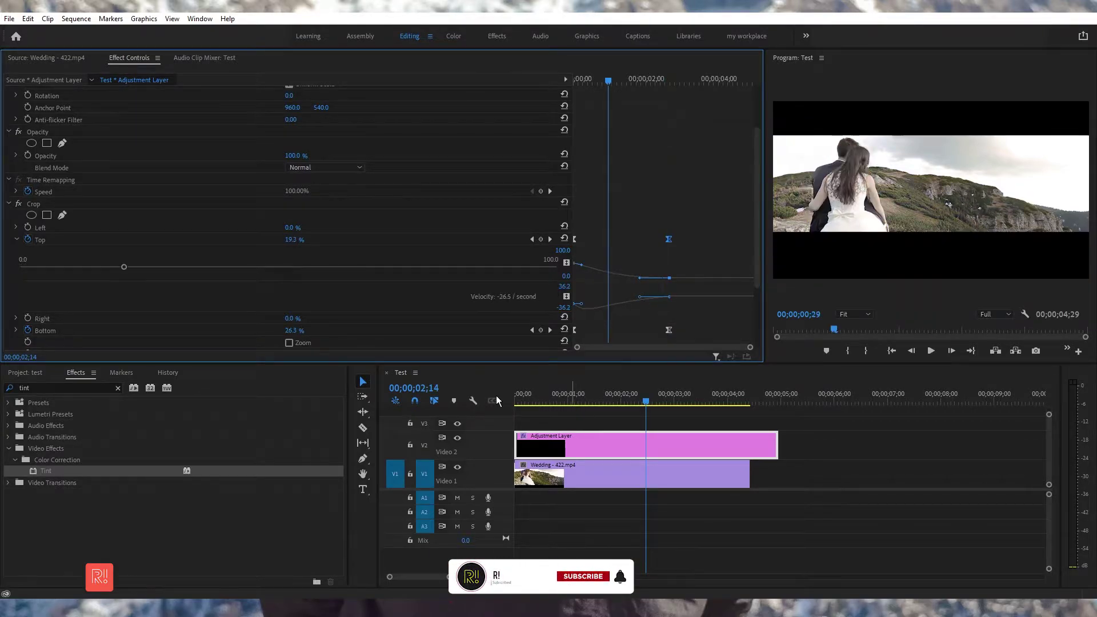
{"action": "key", "text": "Home"}
{"action": "key", "text": "space"}
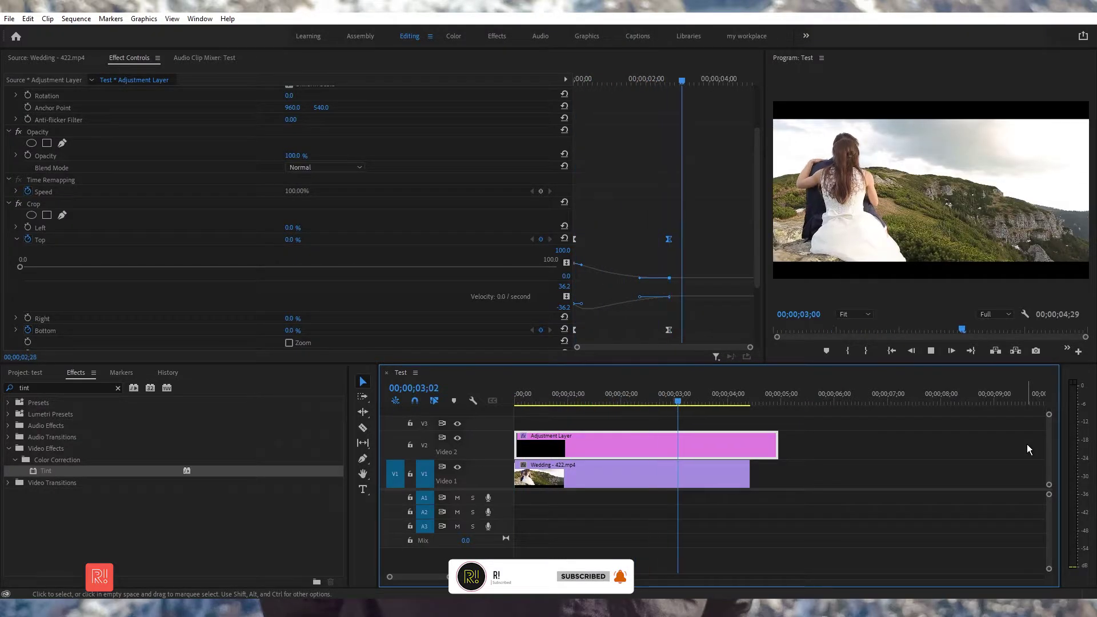
{"action": "left_click", "coordinate": [525, 401]}
{"action": "left_click_drag", "start_coordinate": [532, 403], "coordinate": [546, 403]}
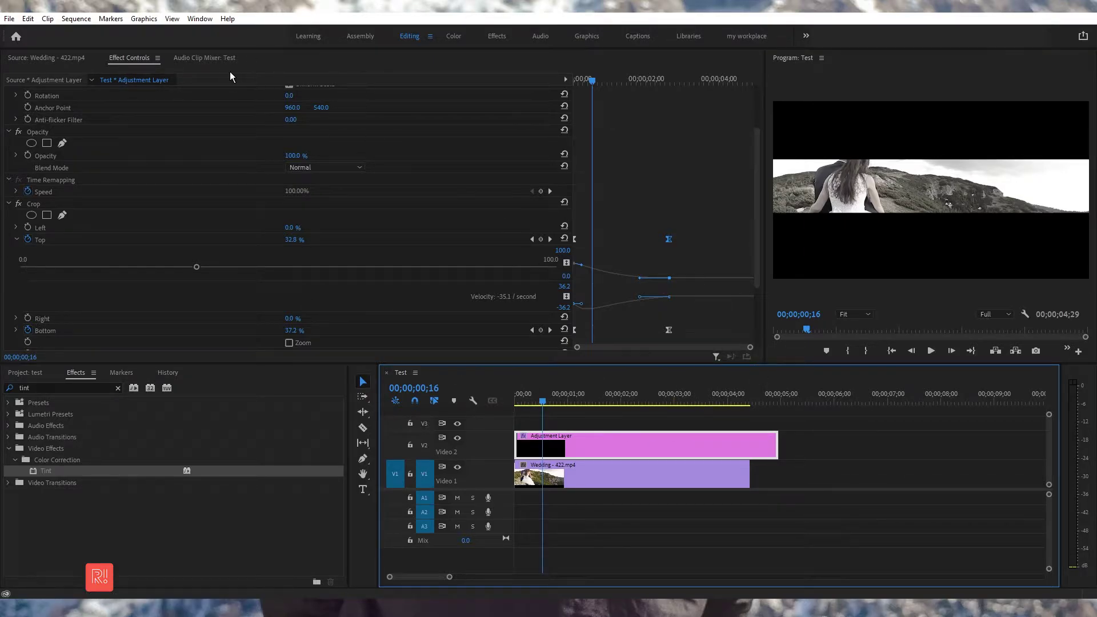
Show the Essential Graphics panel, widen the Program monitor, and return to the sequence start.
{"action": "left_click", "coordinate": [205, 20]}
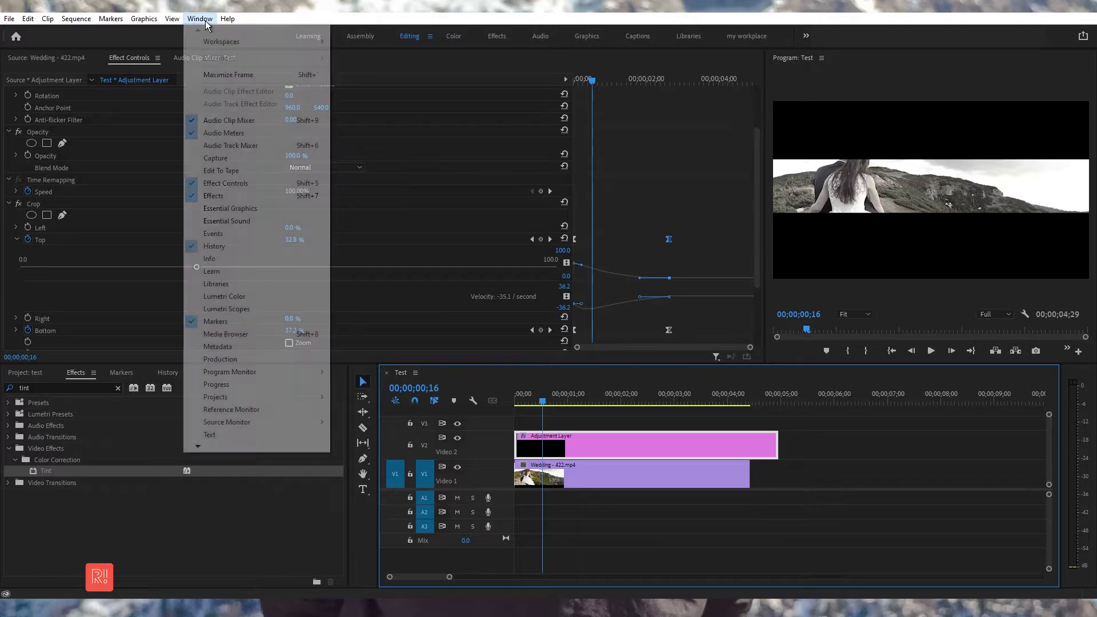
{"action": "left_click", "coordinate": [254, 212]}
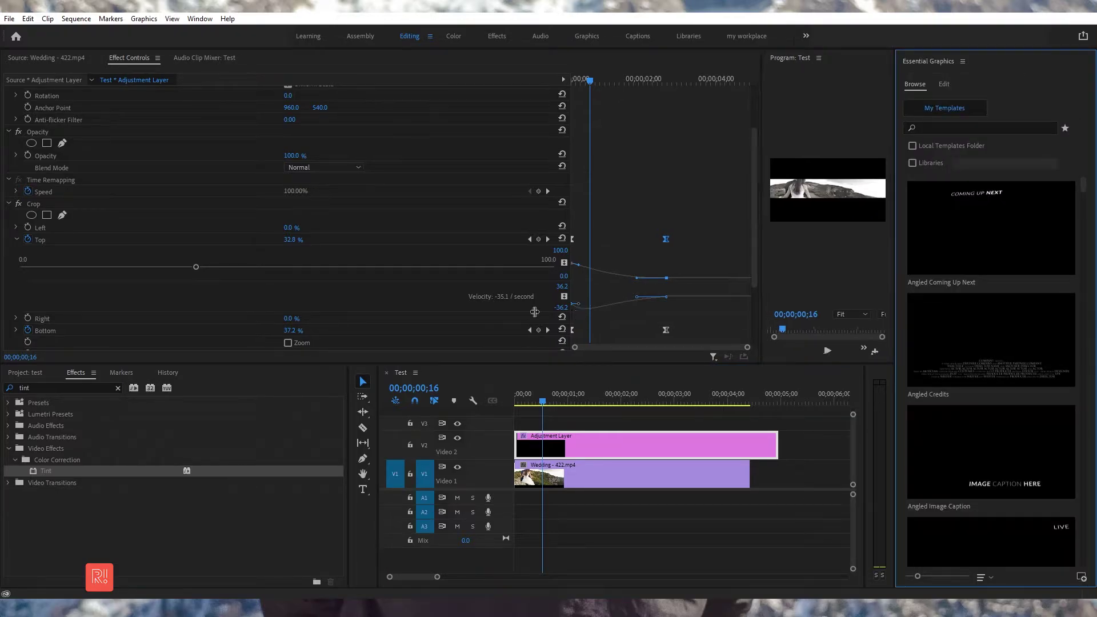
{"action": "mouse_move", "coordinate": [762, 311]}
{"action": "left_mouse_down"}
{"action": "mouse_move", "coordinate": [410, 311]}
{"action": "mouse_move", "coordinate": [452, 312]}
{"action": "left_mouse_up"}
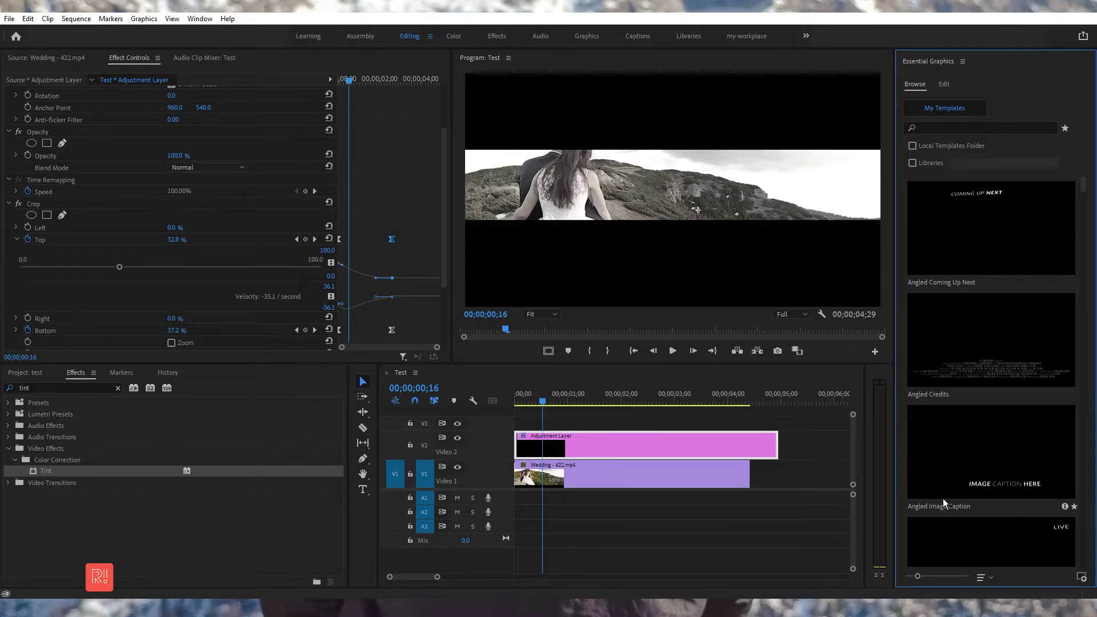
{"action": "key", "text": "Home"}
{"action": "left_click", "coordinate": [570, 527]}
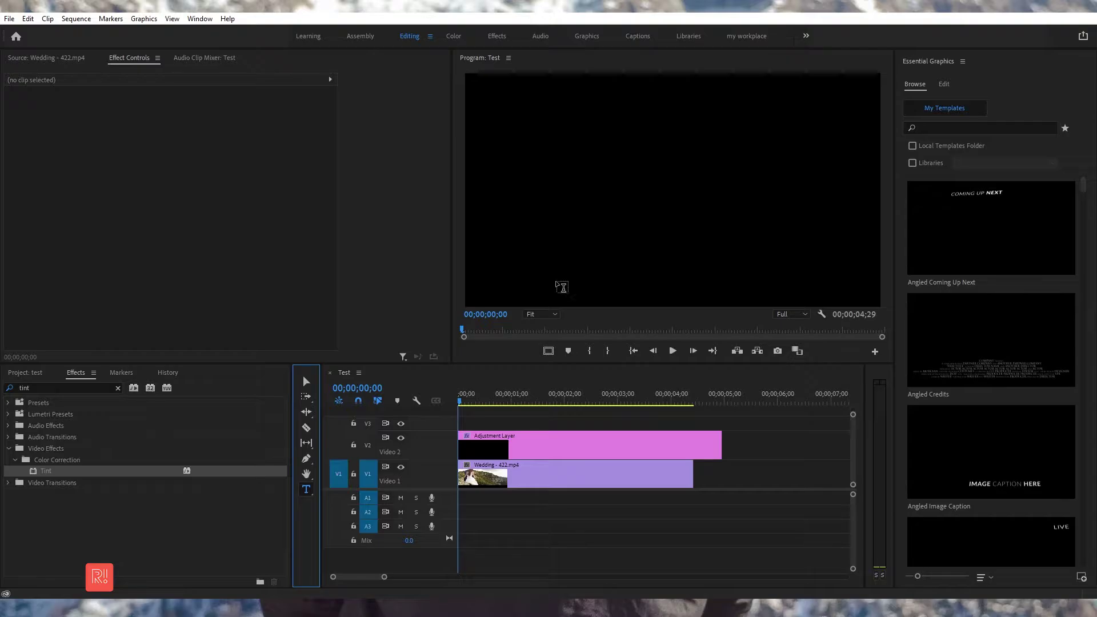
Complete the WEDDING title text at 1;04 and move its V3 clip to 00;00.
{"action": "left_click", "coordinate": [547, 402]}
{"action": "left_click_drag", "start_coordinate": [547, 402], "coordinate": [518, 402]}
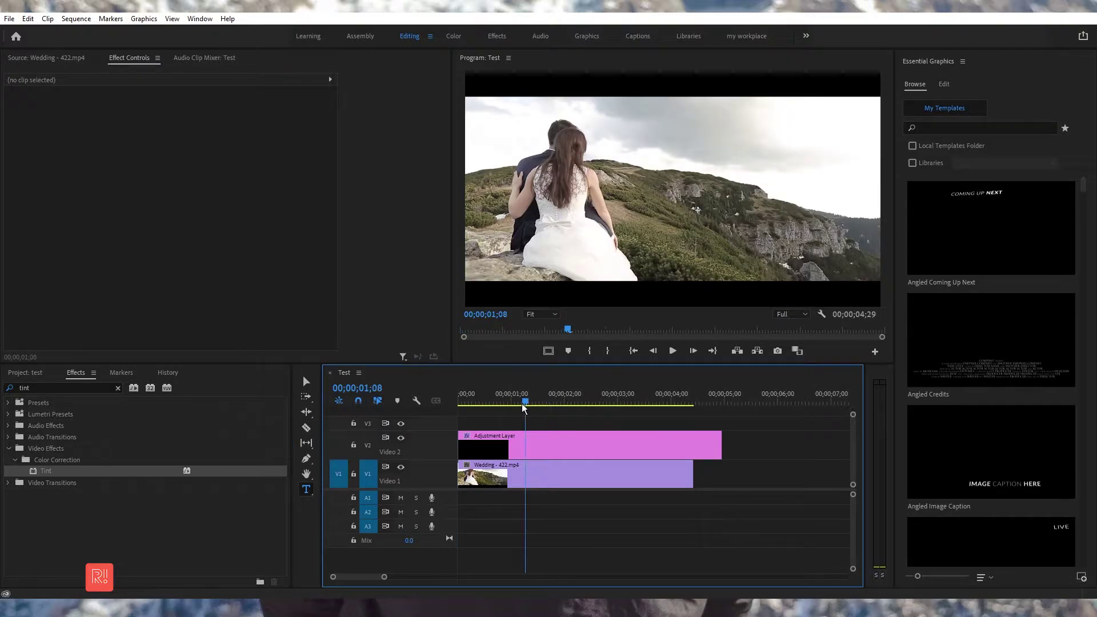
{"action": "left_click", "coordinate": [564, 198]}
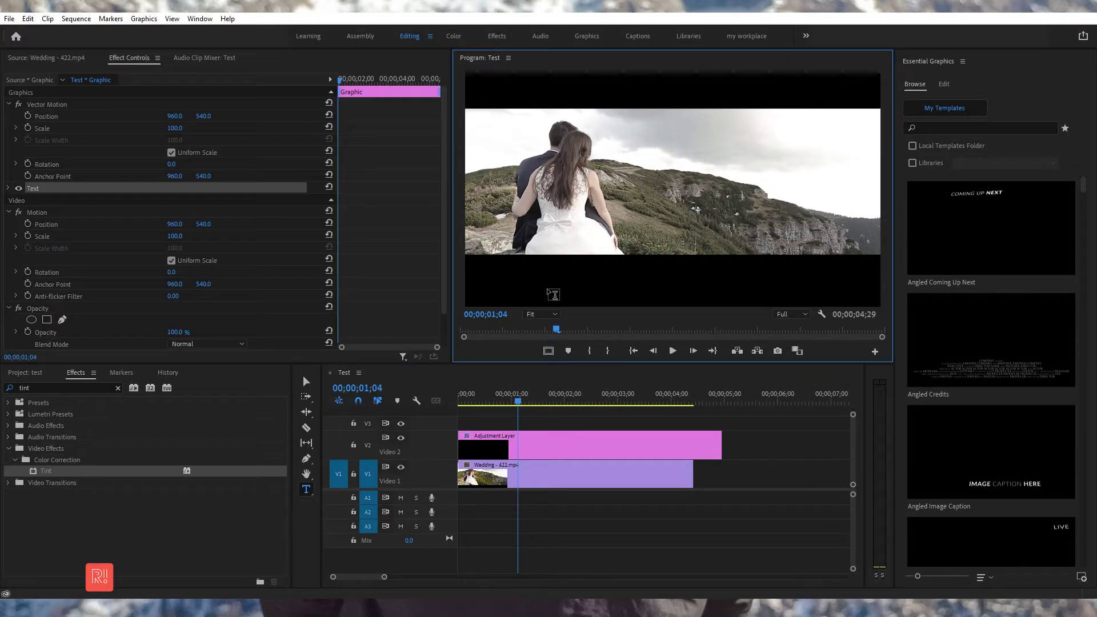
{"action": "type", "text": "Wedd"}
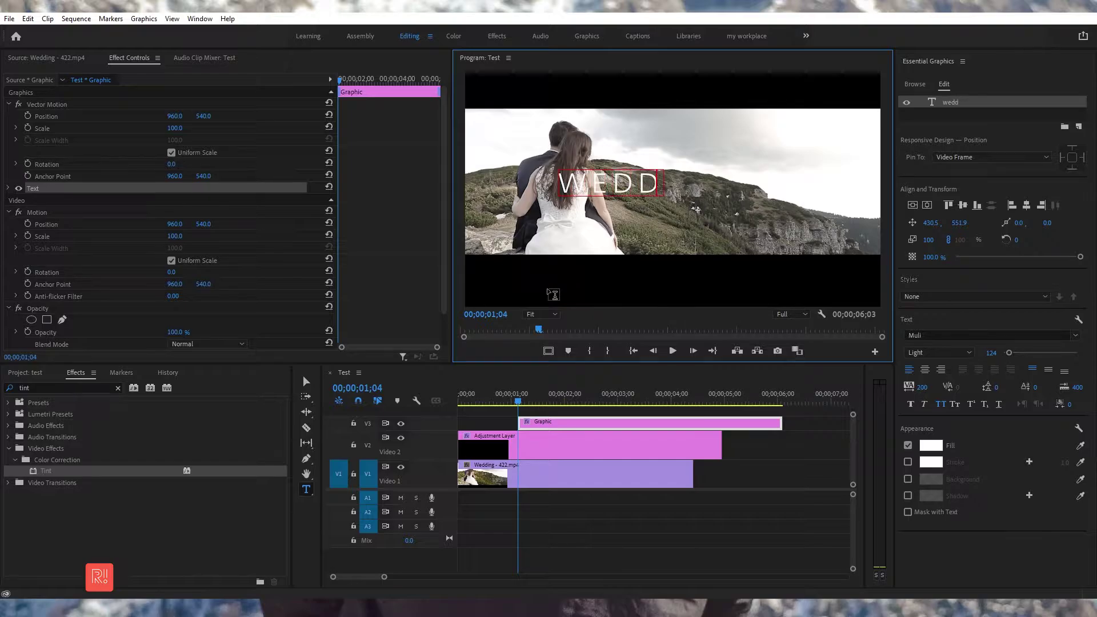
{"action": "type", "text": "ng"}
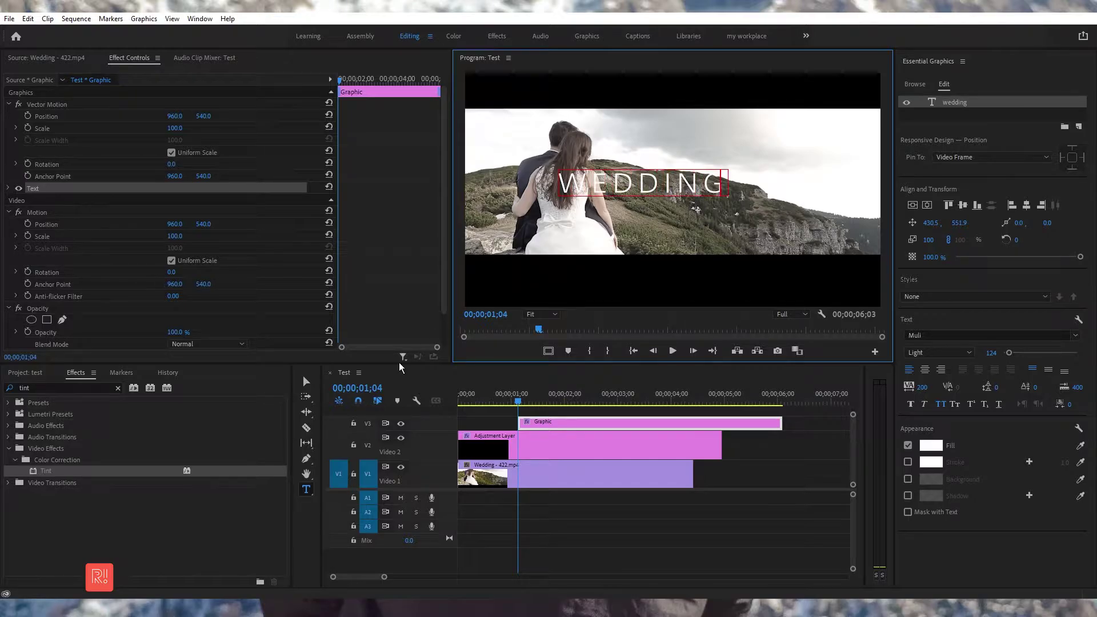
{"action": "left_click", "coordinate": [308, 381]}
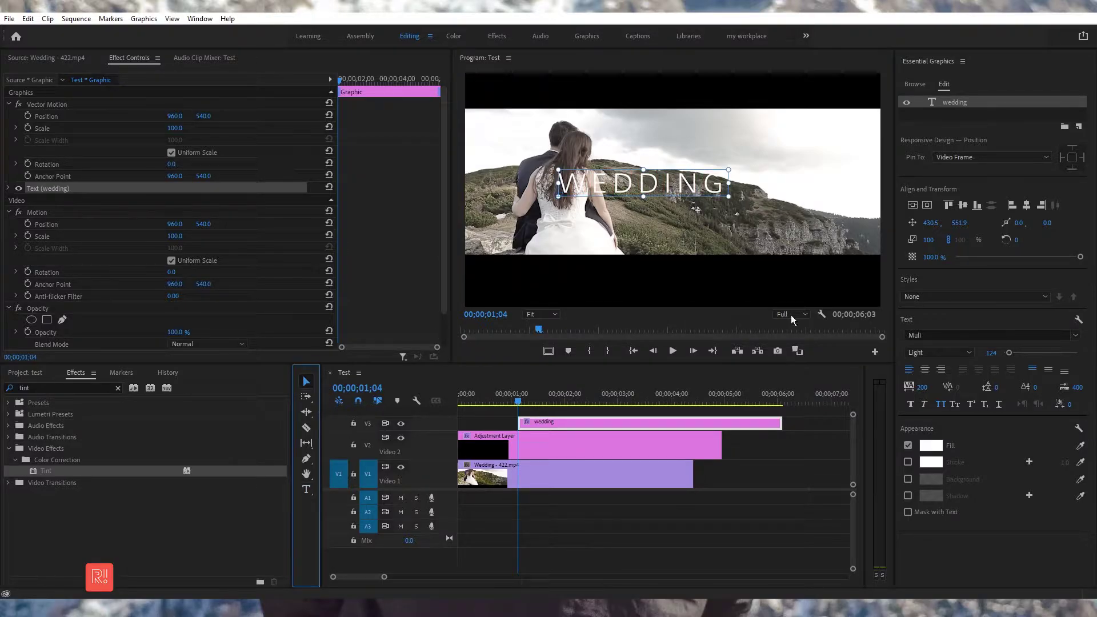
{"action": "left_click", "coordinate": [630, 421]}
{"action": "left_click_drag", "start_coordinate": [631, 424], "coordinate": [571, 424]}
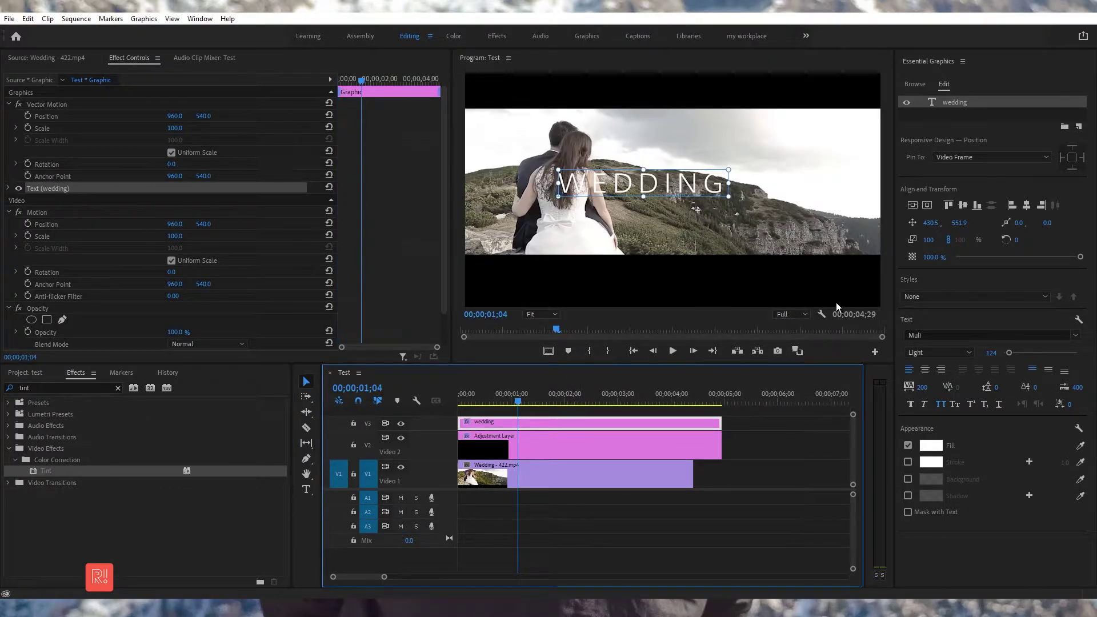
Browse the Essential Graphics font list and set the WEDDING title to Open Sans Light.
{"action": "double_click", "coordinate": [680, 183]}
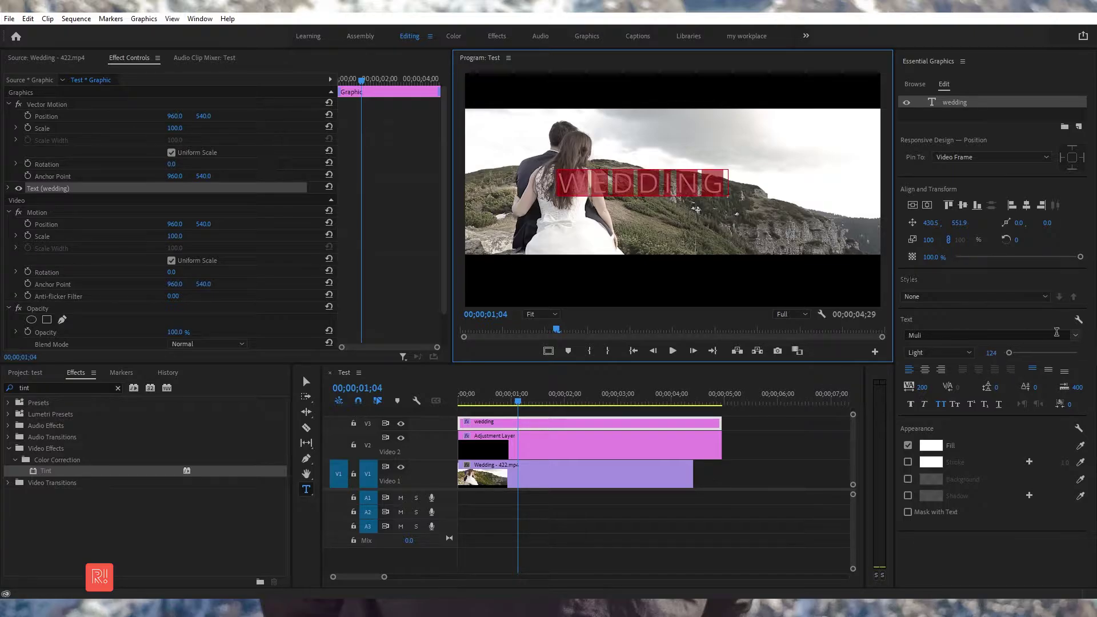
{"action": "left_click", "coordinate": [1075, 336]}
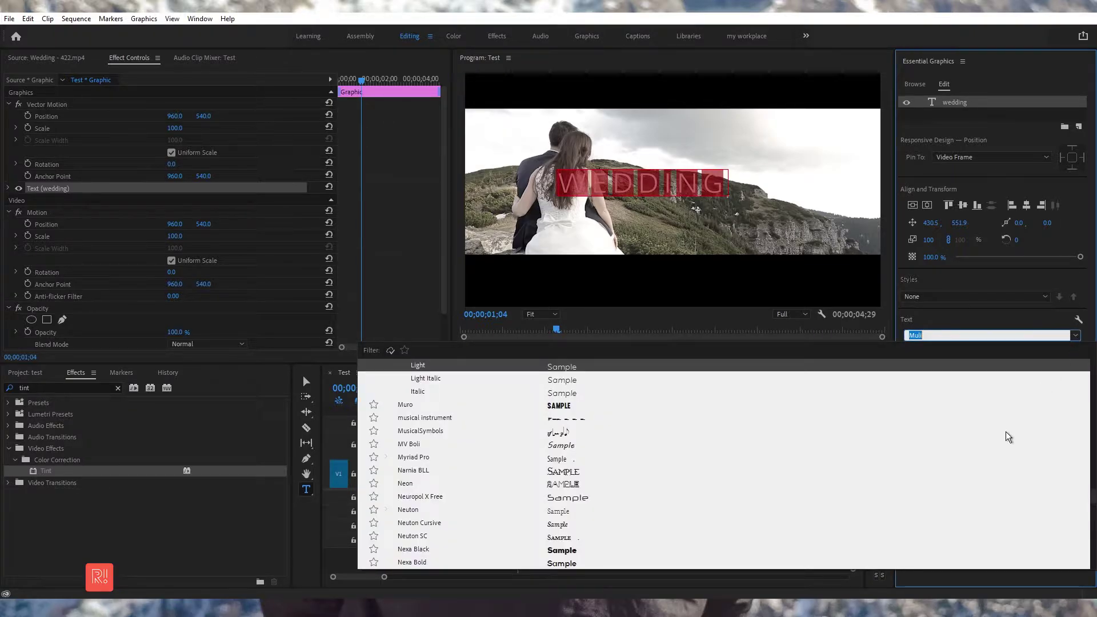
{"action": "scroll", "coordinate": [1005, 436], "scroll_direction": "down", "scroll_amount": 5}
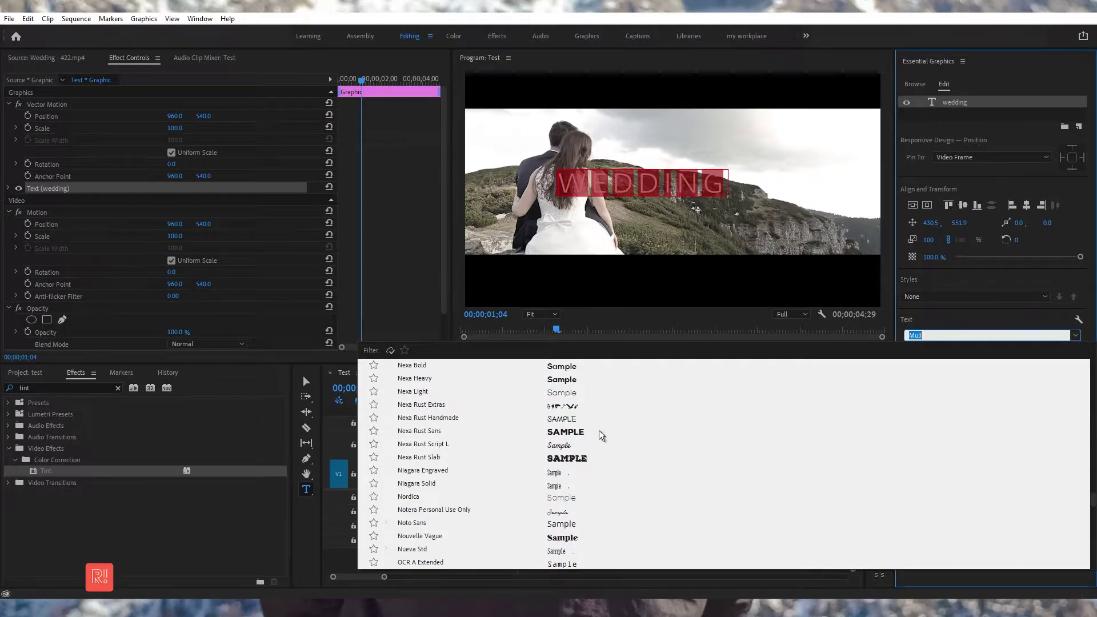
{"action": "key", "text": "Escape"}
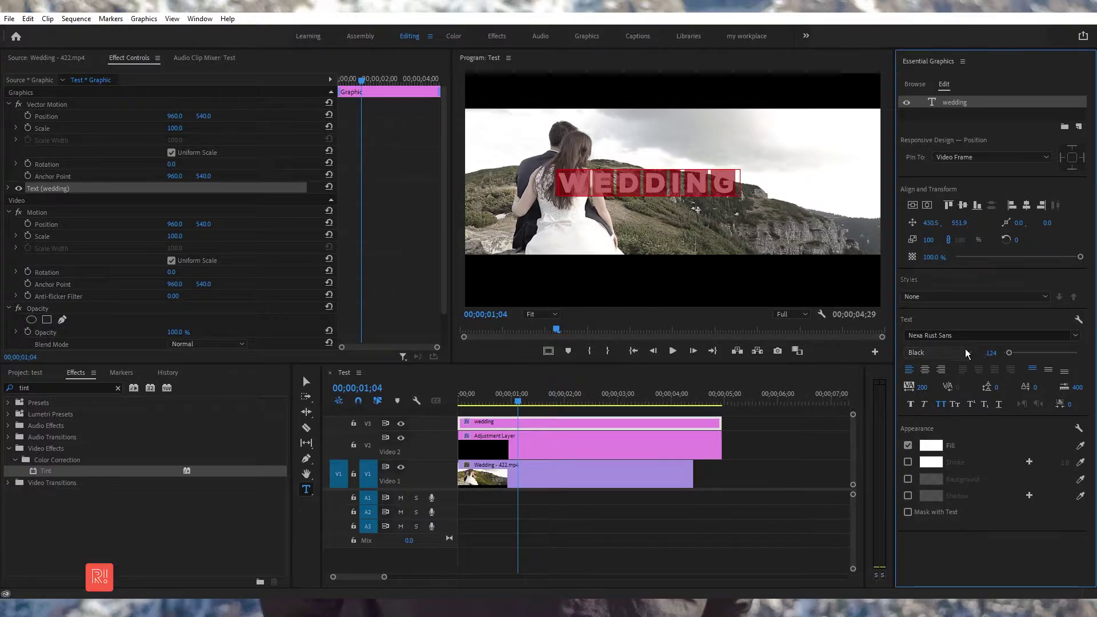
{"action": "left_click", "coordinate": [973, 333]}
{"action": "left_click", "coordinate": [975, 334]}
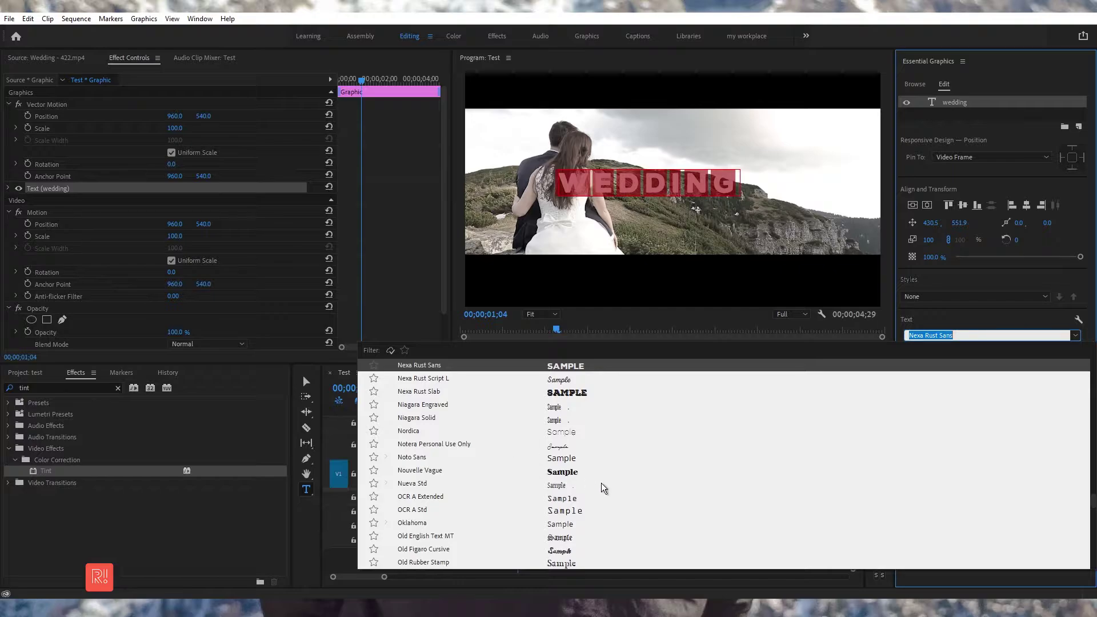
{"action": "scroll", "coordinate": [603, 489], "scroll_direction": "down", "scroll_amount": 1}
{"action": "scroll", "coordinate": [604, 489], "scroll_direction": "down", "scroll_amount": 1}
{"action": "scroll", "coordinate": [605, 489], "scroll_direction": "down", "scroll_amount": 1}
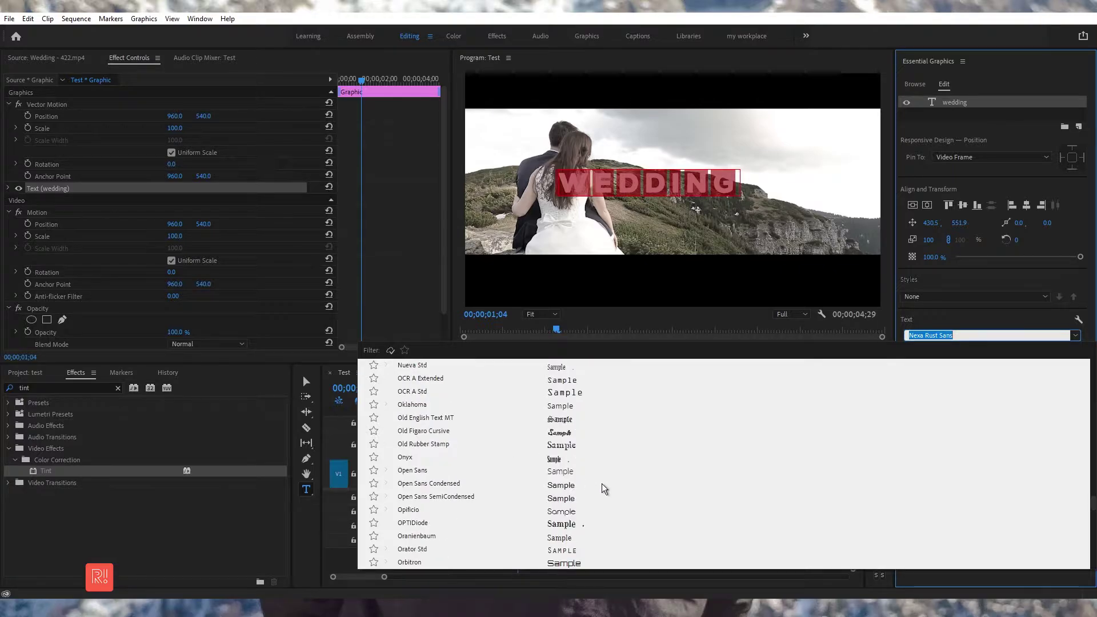
{"action": "scroll", "coordinate": [604, 489], "scroll_direction": "up", "scroll_amount": 1}
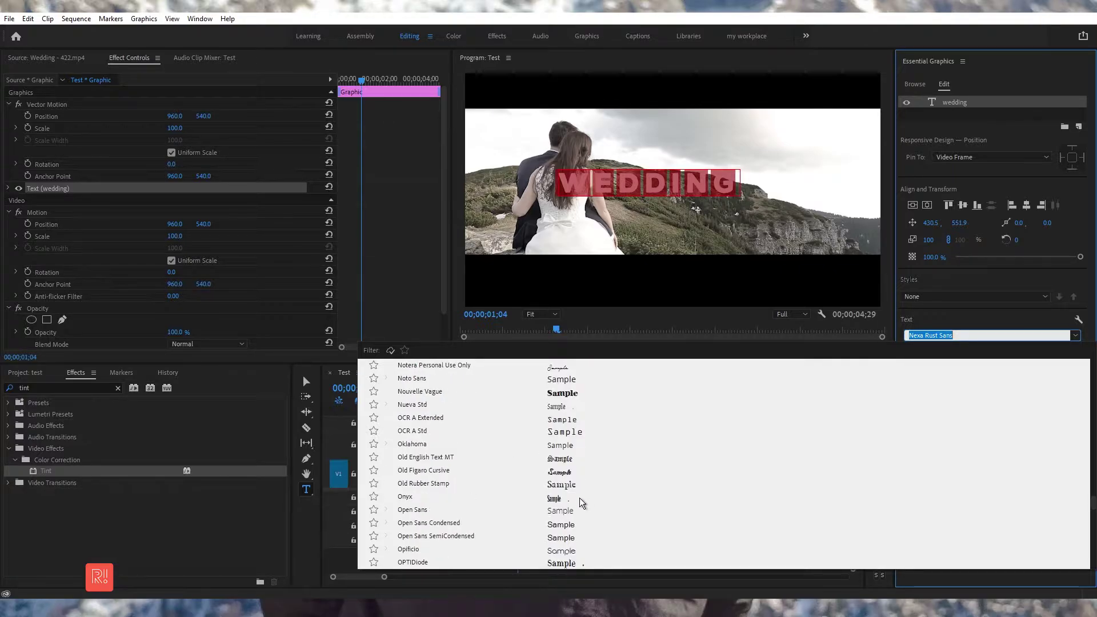
{"action": "key", "text": "Escape"}
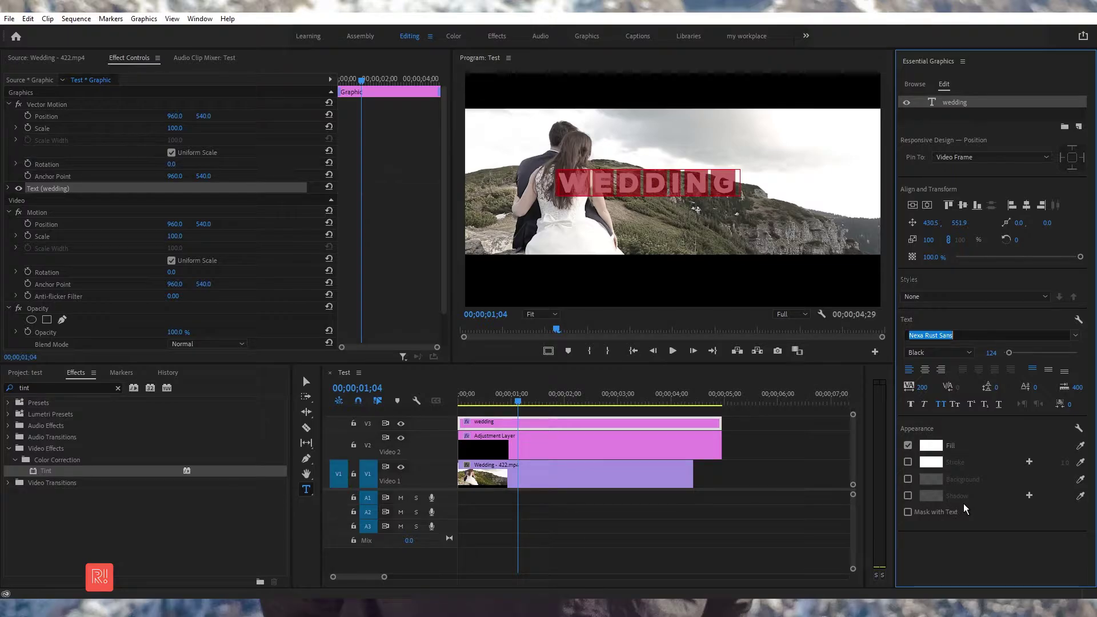
{"action": "key", "text": "ctrl+z"}
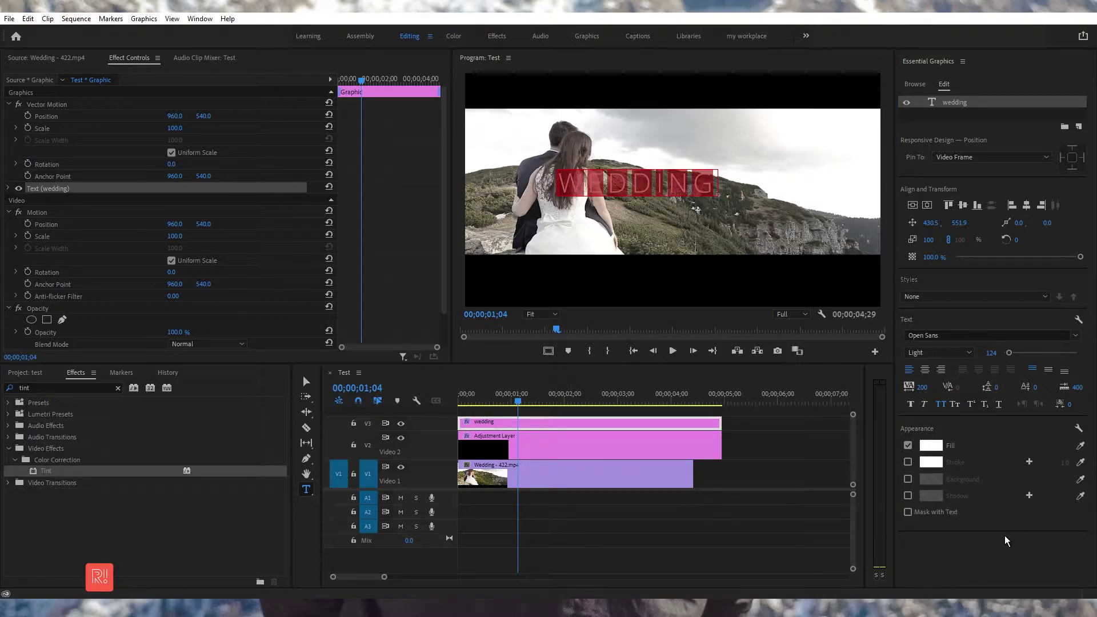
Centre-align the WEDDING text, centre it horizontally in frame, and set font size 125.
{"action": "left_click", "coordinate": [1006, 540]}
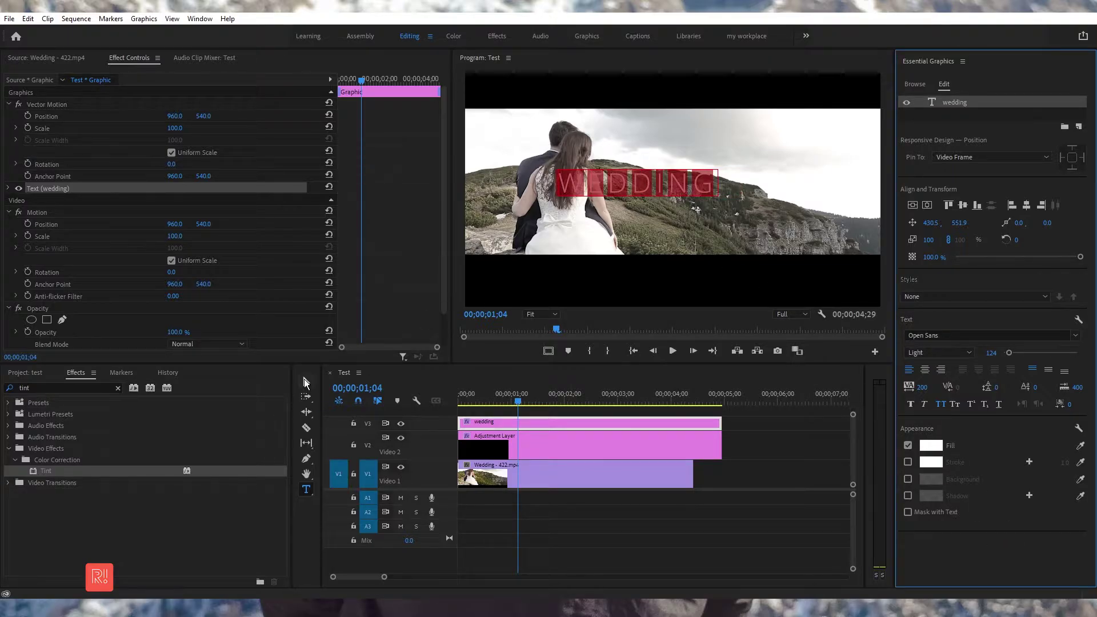
{"action": "key", "text": "Escape"}
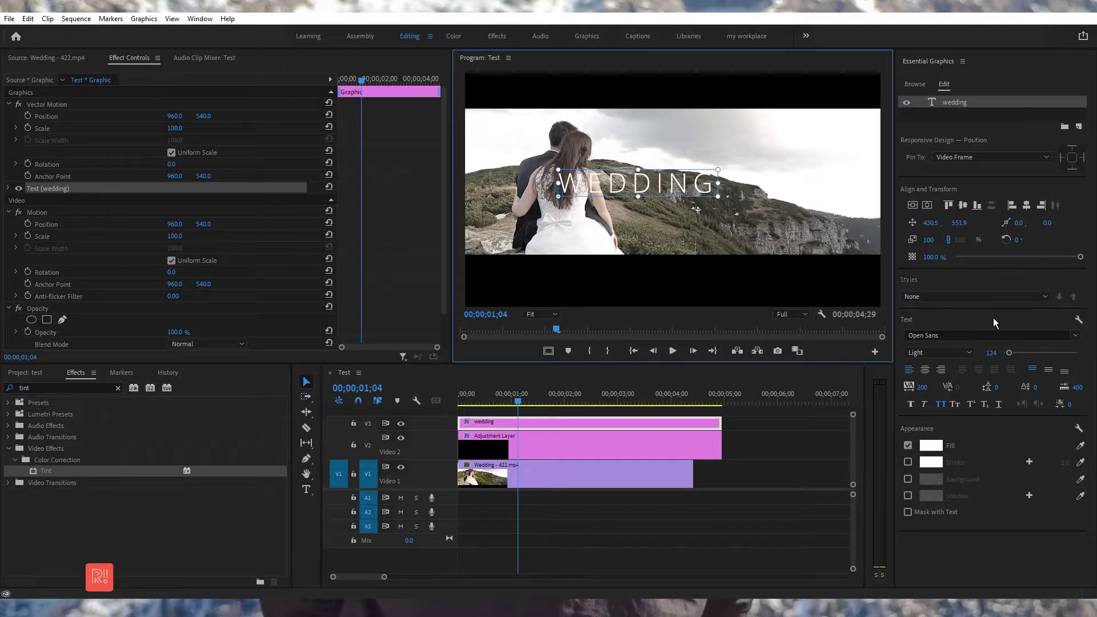
{"action": "left_click", "coordinate": [935, 426]}
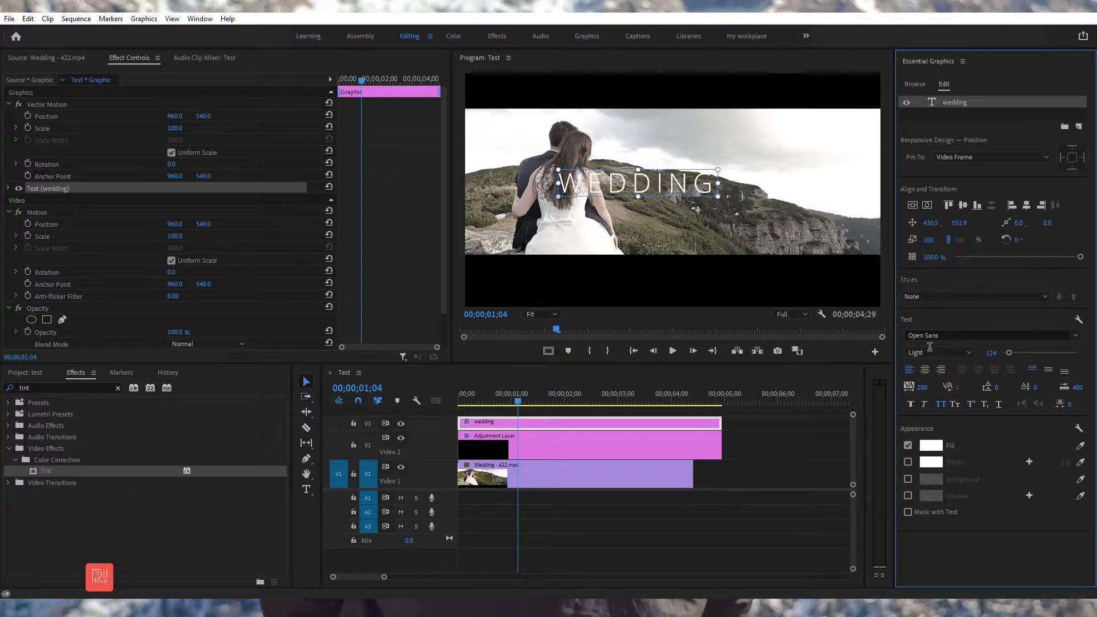
{"action": "left_click", "coordinate": [926, 372]}
{"action": "left_click", "coordinate": [930, 207]}
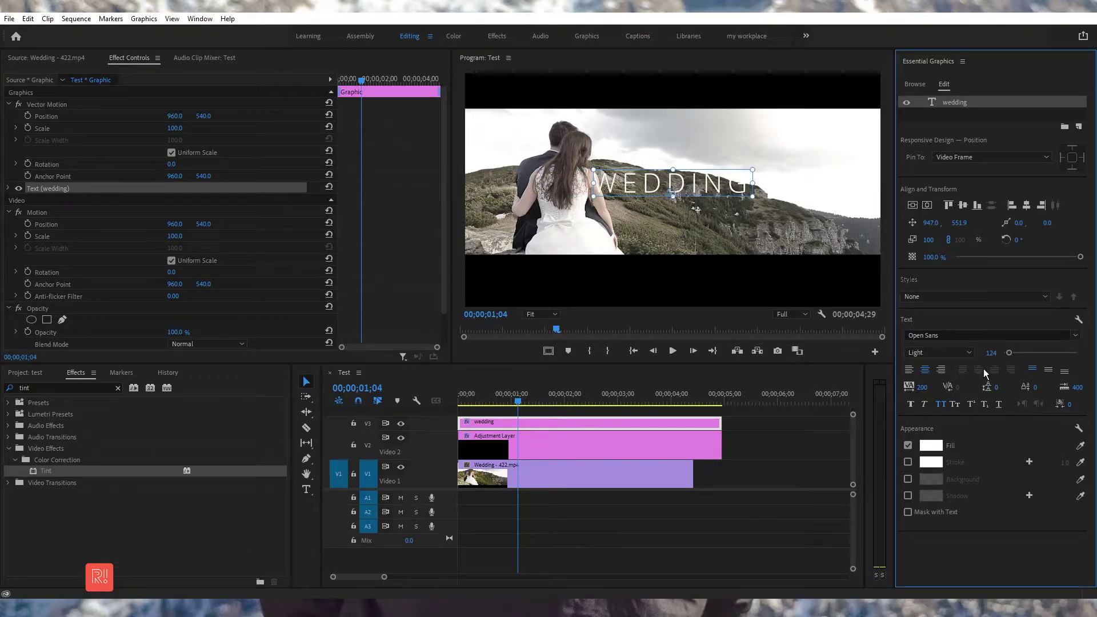
{"action": "type", "text": "1"}
{"action": "type", "text": "25"}
{"action": "key", "text": "Return"}
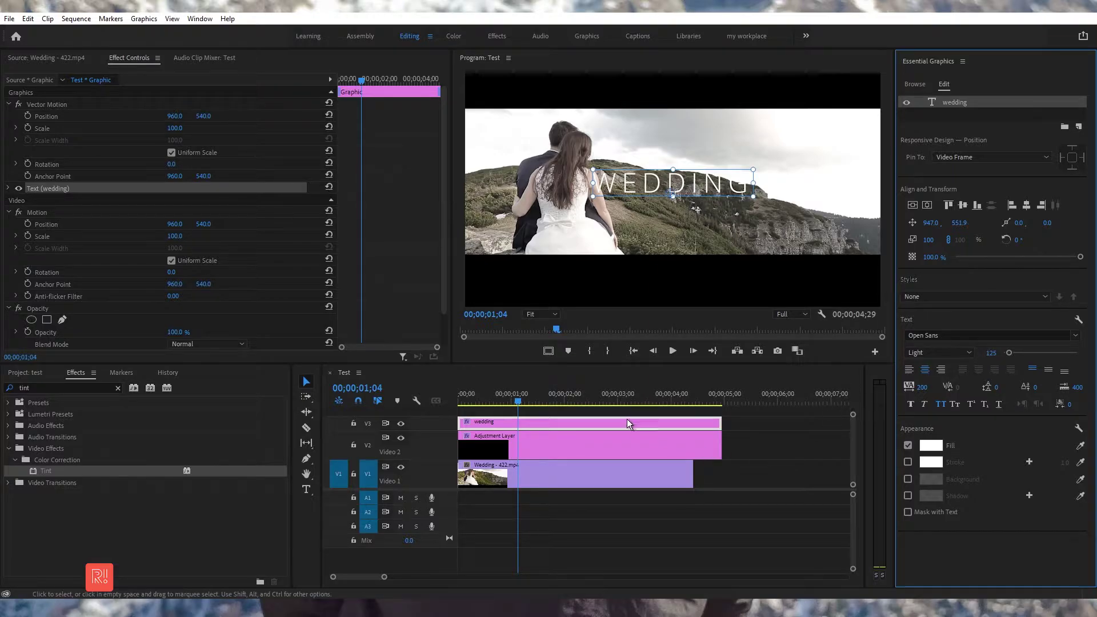
Lower the title's Transform Position Y to 581.9 in Effect Controls.
{"action": "left_click_drag", "start_coordinate": [515, 403], "coordinate": [461, 400]}
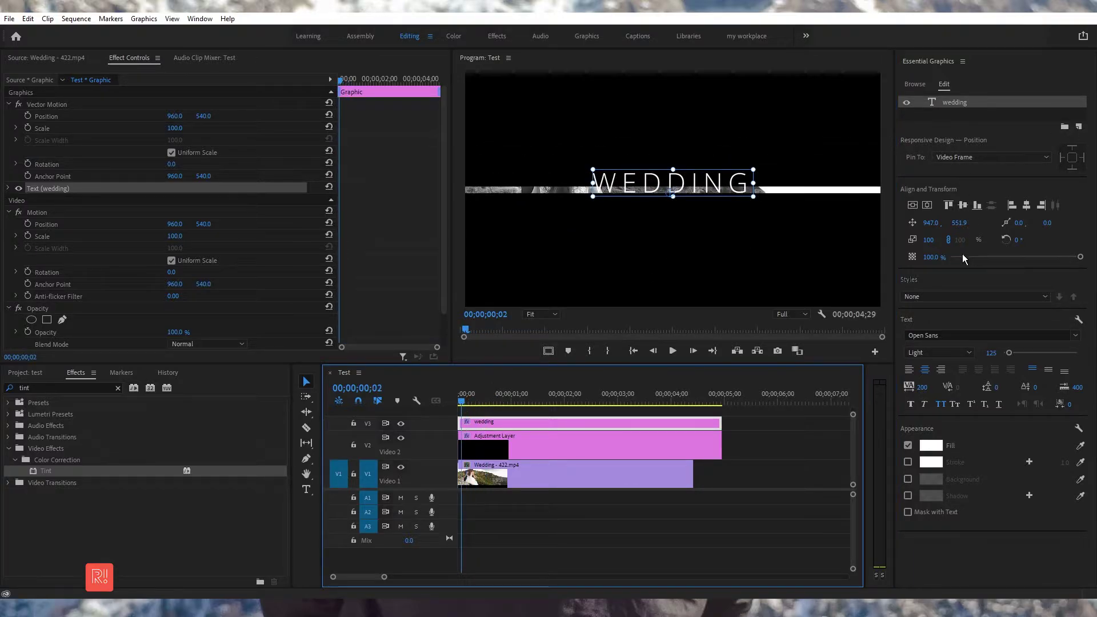
{"action": "left_click", "coordinate": [11, 188]}
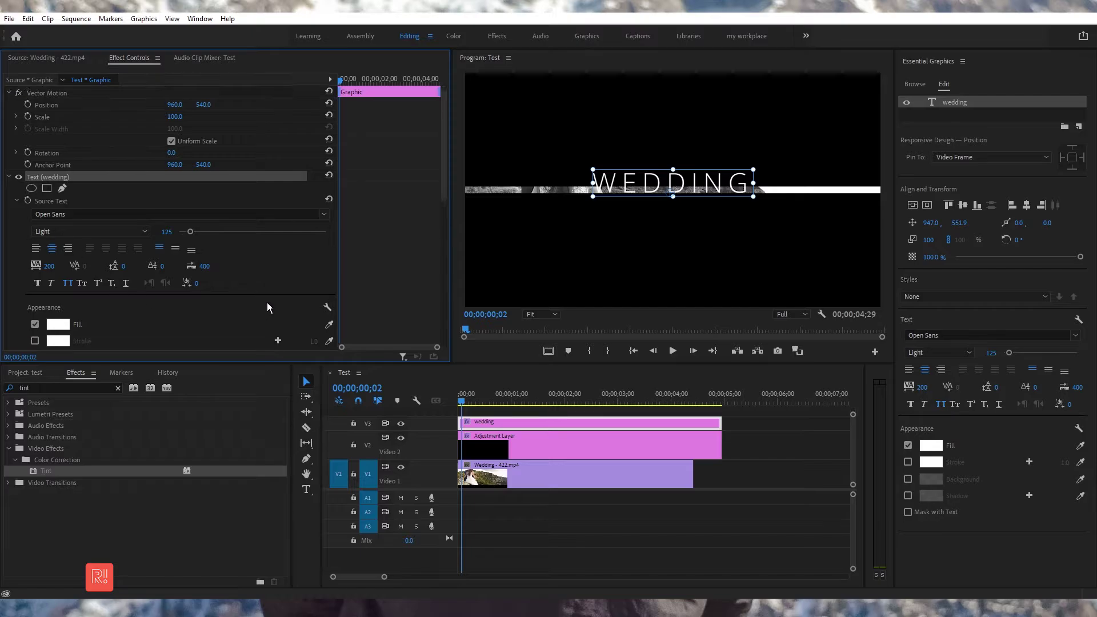
{"action": "scroll", "coordinate": [266, 303], "scroll_direction": "down", "scroll_amount": 3}
{"action": "scroll", "coordinate": [280, 298], "scroll_direction": "down", "scroll_amount": 3}
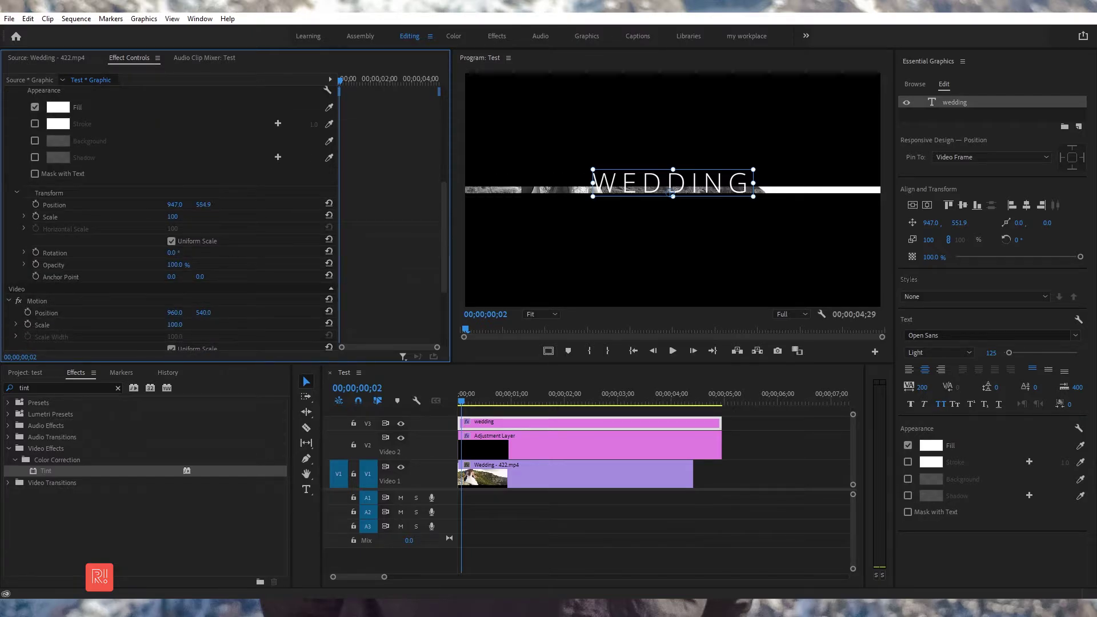
{"action": "left_click_drag", "start_coordinate": [203, 205], "coordinate": [229, 204]}
{"action": "left_click_drag", "start_coordinate": [669, 205], "coordinate": [669, 199]}
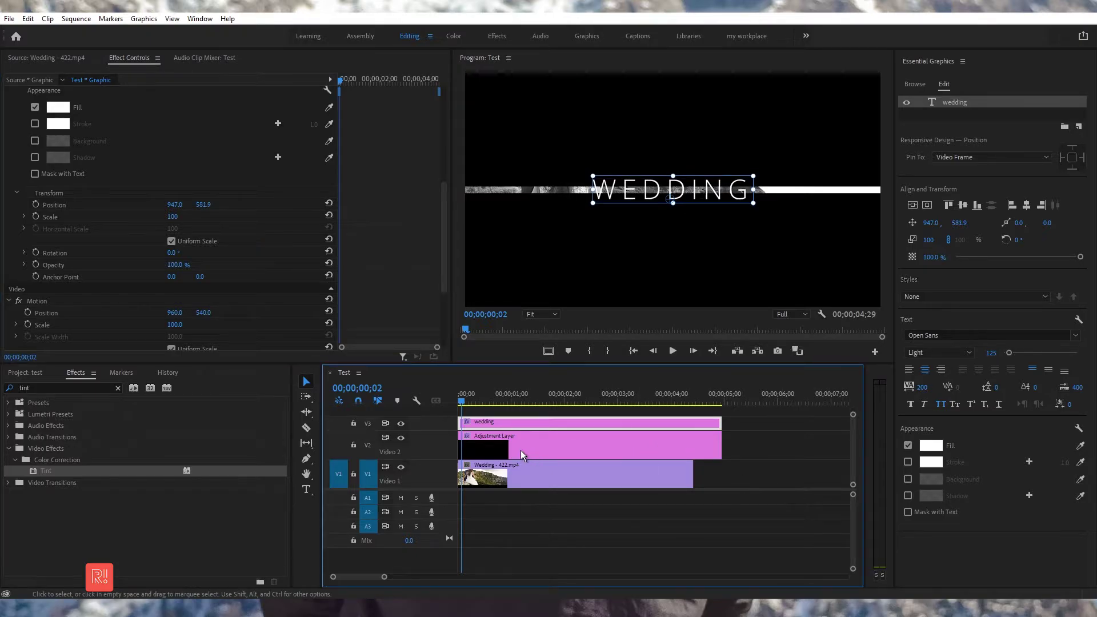
{"action": "left_click", "coordinate": [560, 539]}
{"action": "left_click_drag", "start_coordinate": [482, 400], "coordinate": [441, 396]}
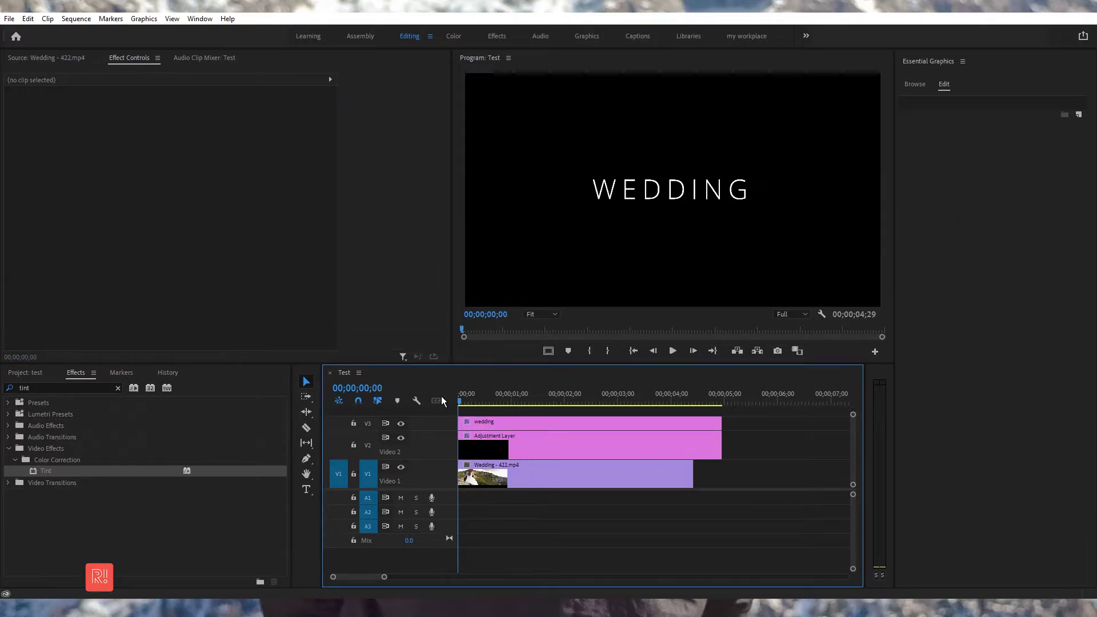
{"action": "key", "text": "space"}
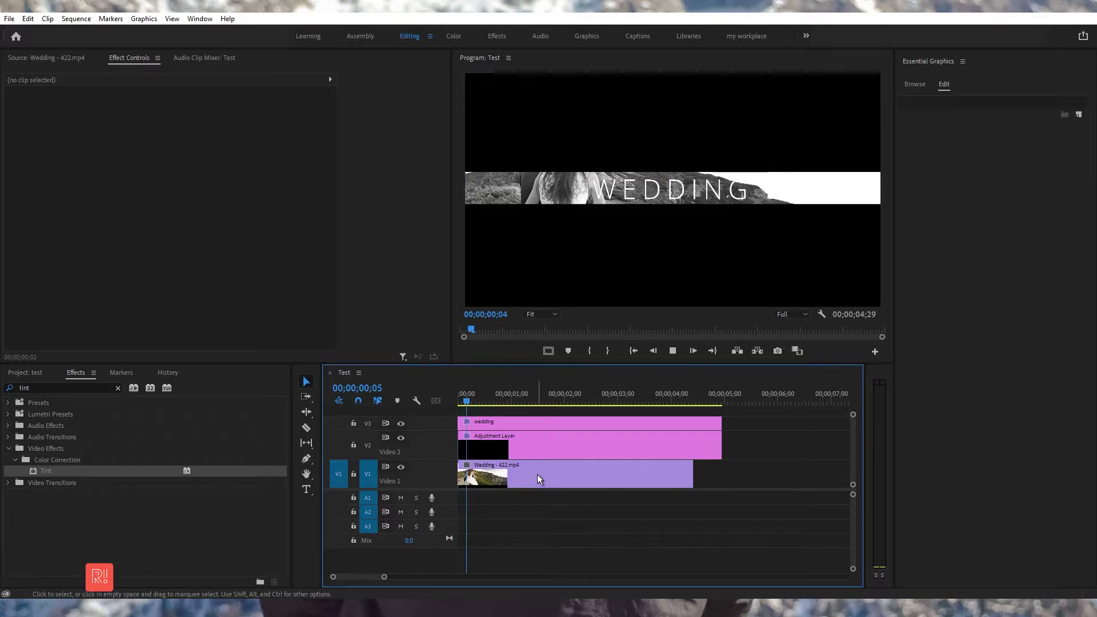
{"action": "key", "text": "space"}
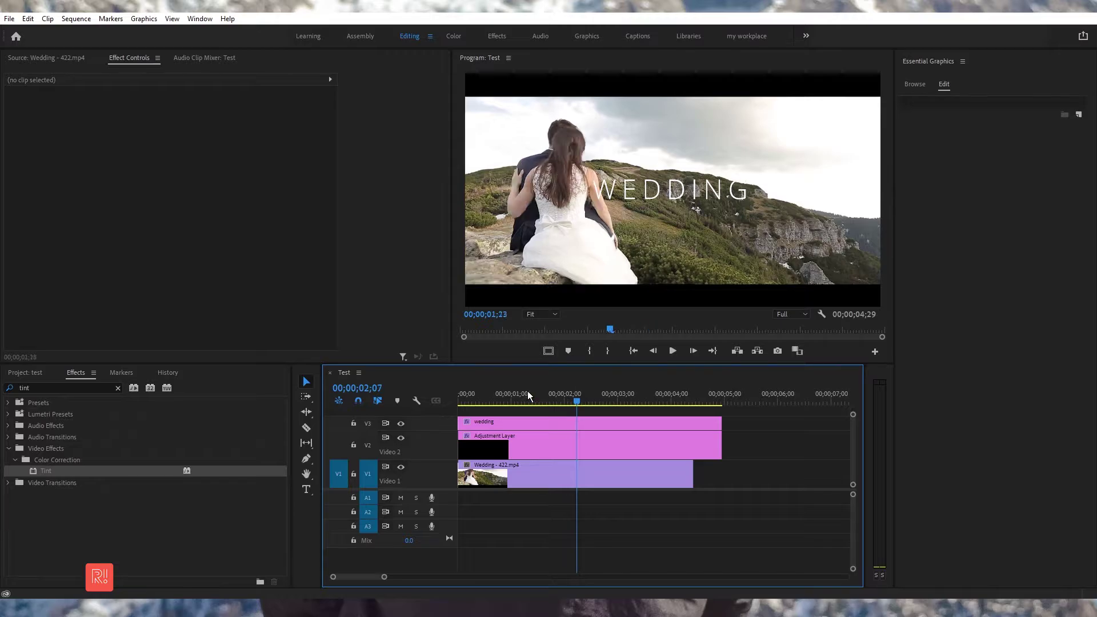
{"action": "mouse_move", "coordinate": [578, 395]}
{"action": "left_mouse_down"}
{"action": "mouse_move", "coordinate": [518, 396]}
{"action": "mouse_move", "coordinate": [570, 387]}
{"action": "left_mouse_up"}
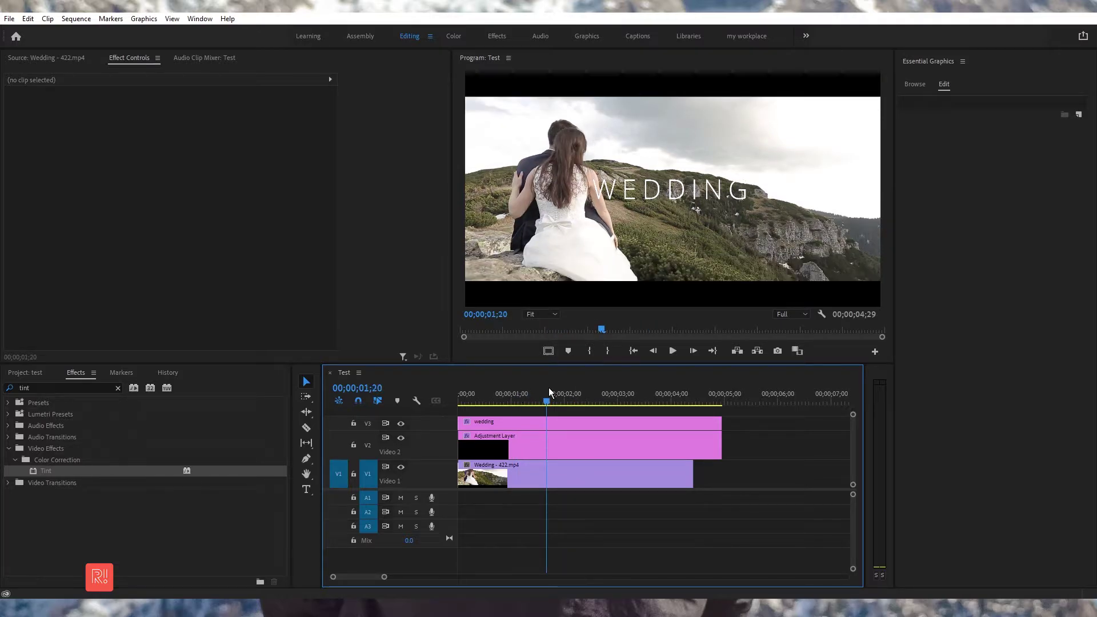
Select the WEDDING text layer and keyframe its Opacity at 0% at the sequence start.
{"action": "left_click", "coordinate": [581, 422]}
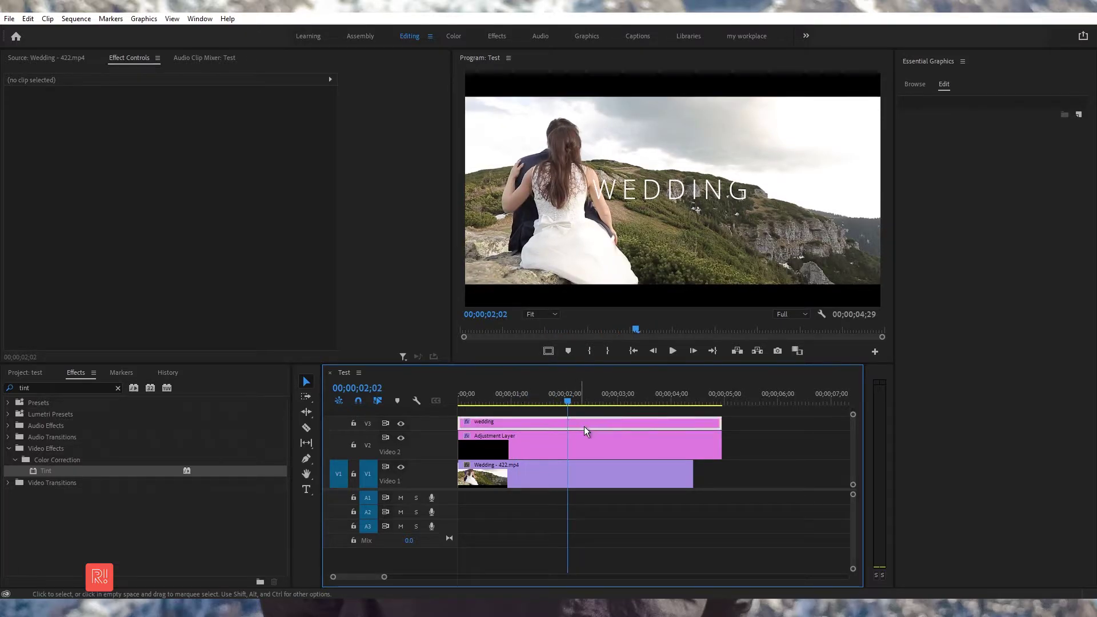
{"action": "left_click", "coordinate": [948, 103]}
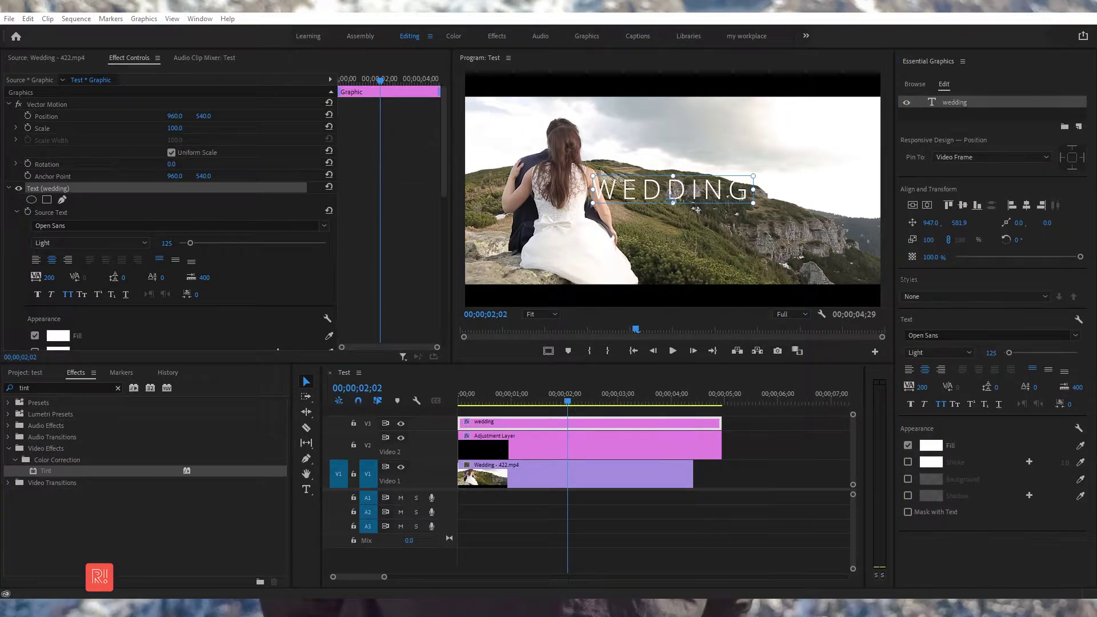
{"action": "left_click_drag", "start_coordinate": [443, 293], "coordinate": [430, 156]}
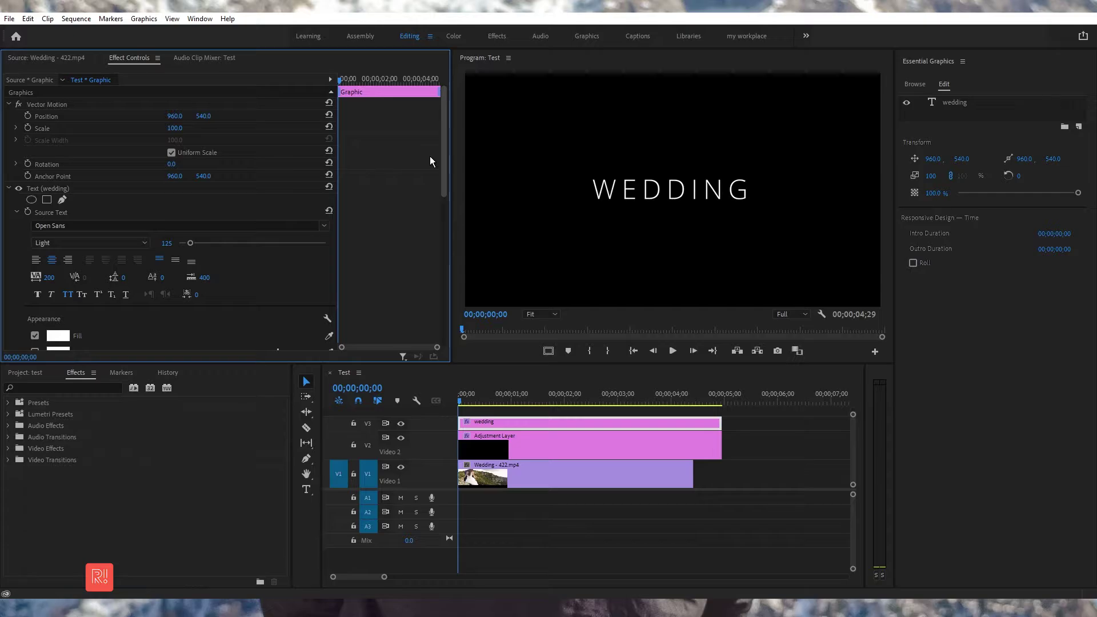
{"action": "scroll", "coordinate": [429, 156], "scroll_direction": "down", "scroll_amount": 5}
{"action": "scroll", "coordinate": [420, 232], "scroll_direction": "down", "scroll_amount": 3}
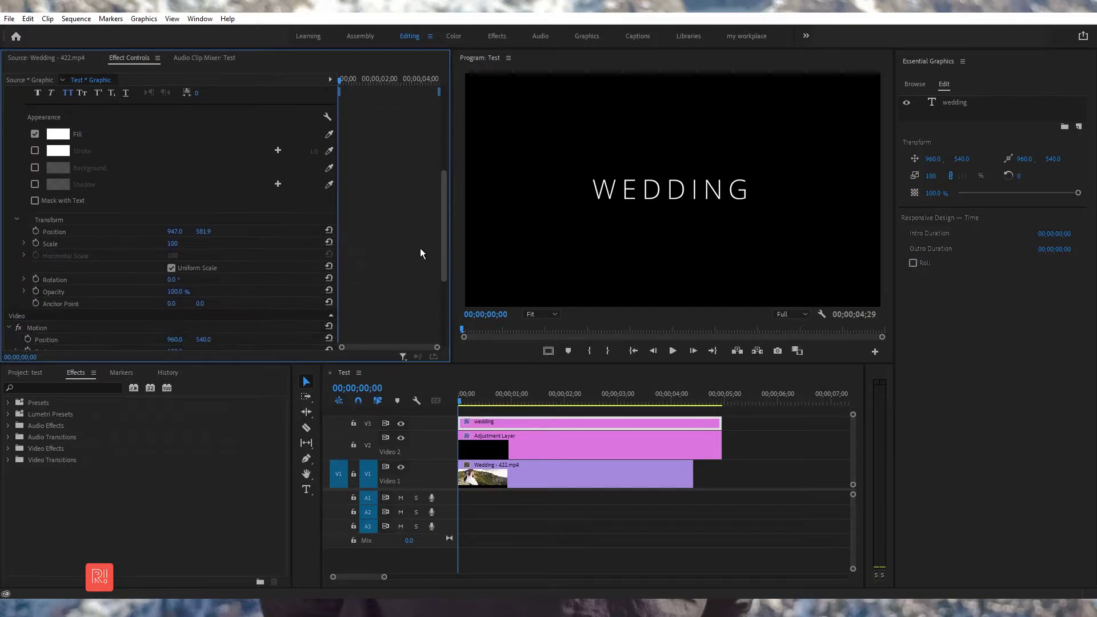
{"action": "left_click_drag", "start_coordinate": [174, 292], "coordinate": [143, 291]}
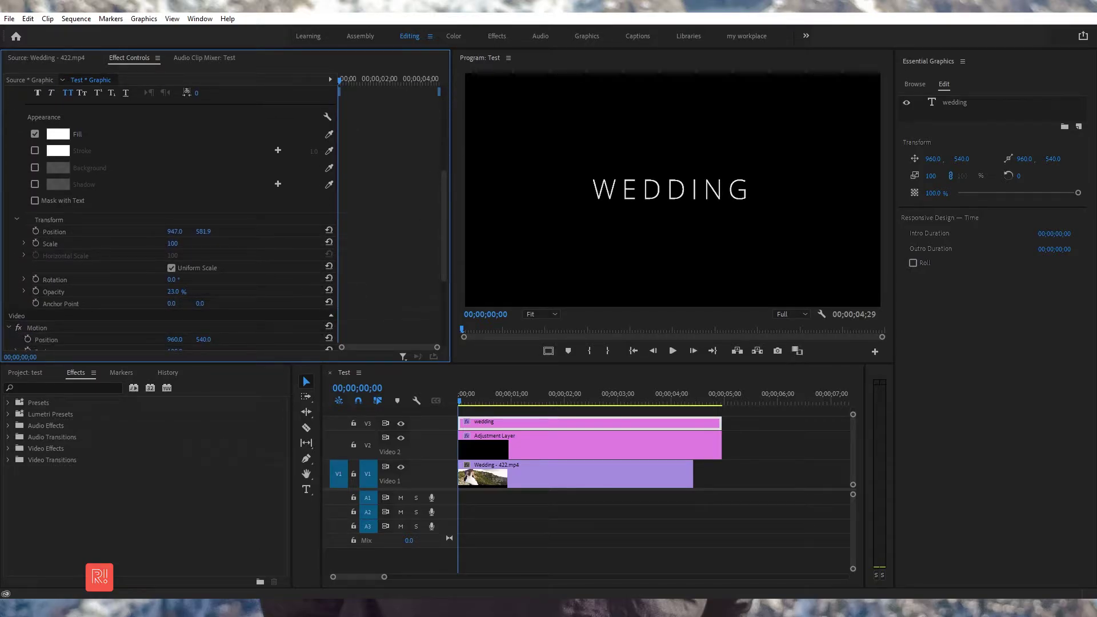
{"action": "left_click", "coordinate": [35, 291]}
Set the title's Opacity to 100% at 0;22 and play the fade-in from the start.
{"action": "left_click", "coordinate": [475, 396]}
{"action": "left_click_drag", "start_coordinate": [475, 395], "coordinate": [499, 398]}
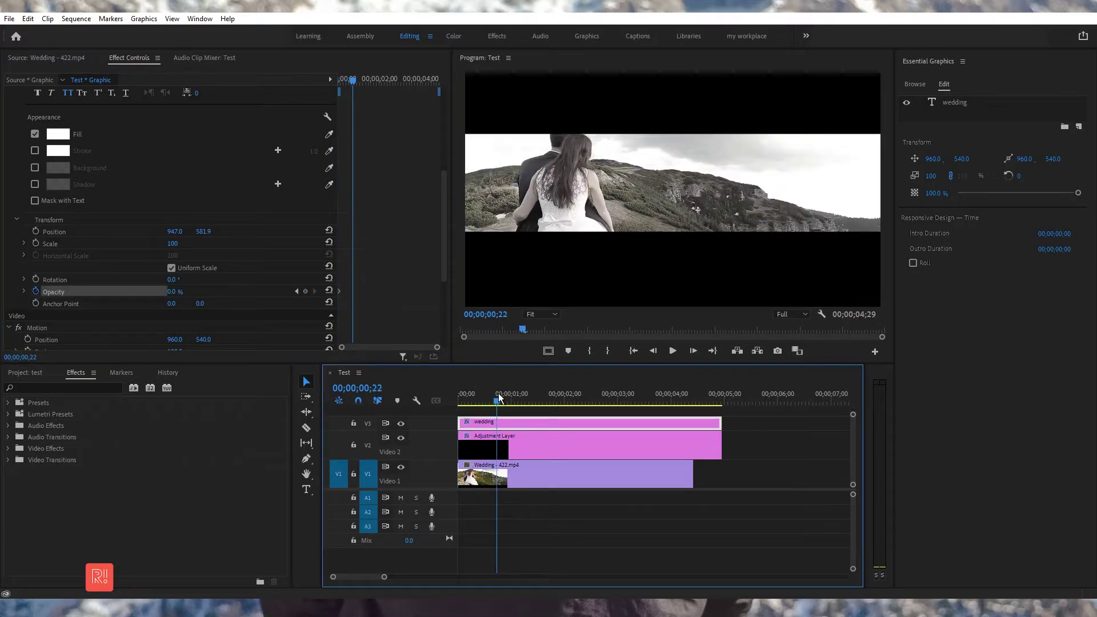
{"action": "left_click_drag", "start_coordinate": [170, 293], "coordinate": [203, 293]}
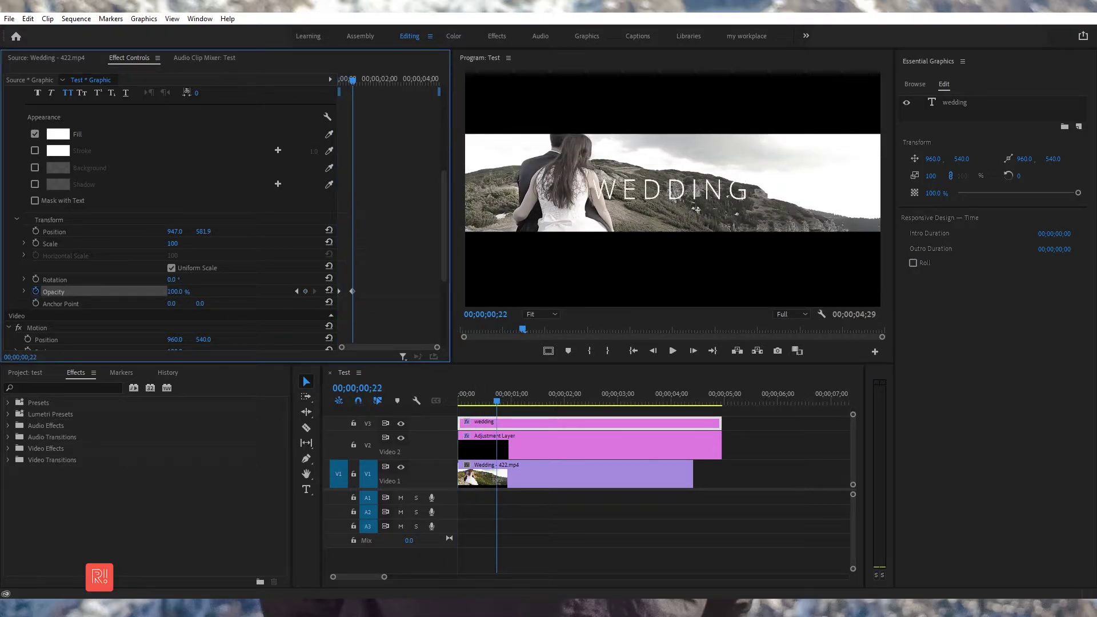
{"action": "left_click_drag", "start_coordinate": [475, 395], "coordinate": [402, 388]}
{"action": "key", "text": "space"}
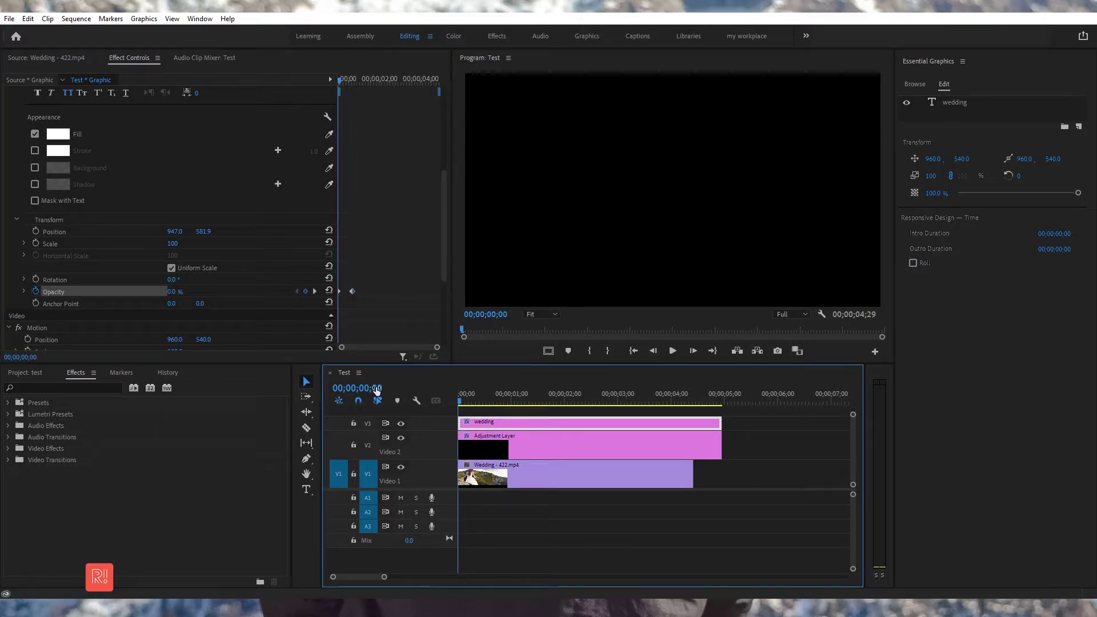
{"action": "key", "text": "space"}
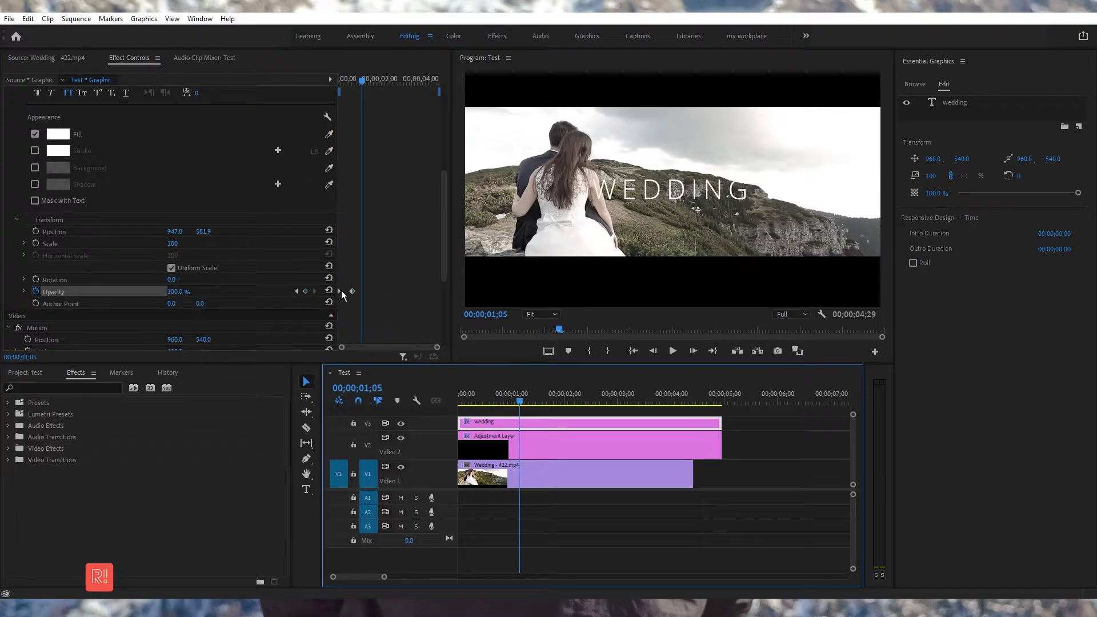
Move the 100% Opacity keyframe later to slow the fade, then preview it.
{"action": "left_click_drag", "start_coordinate": [351, 292], "coordinate": [392, 291]}
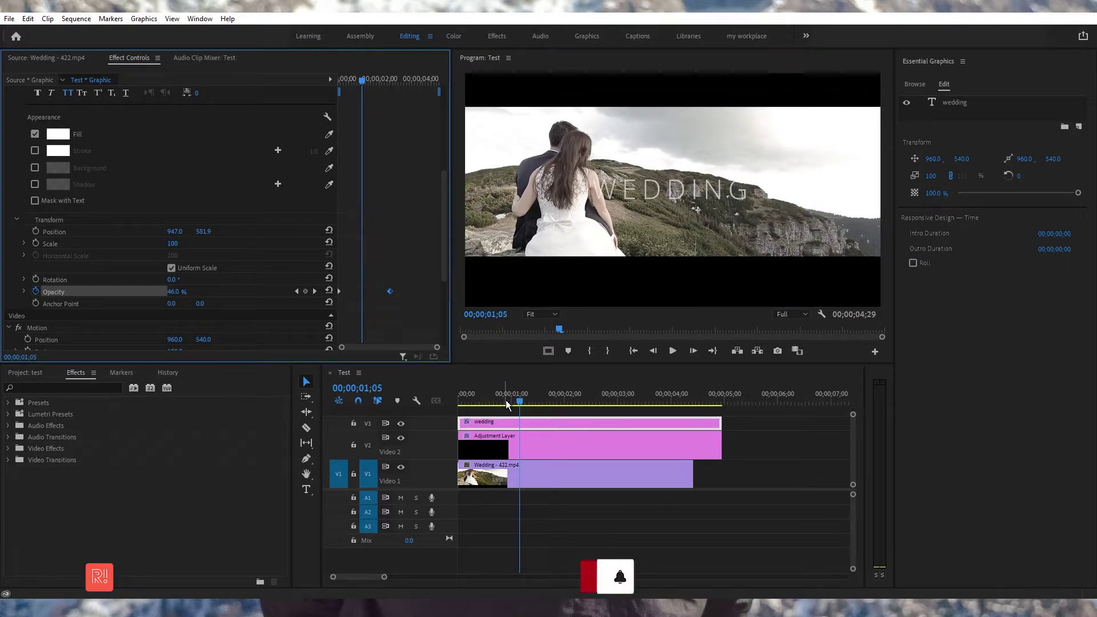
{"action": "left_click_drag", "start_coordinate": [505, 399], "coordinate": [419, 402]}
{"action": "key", "text": "space"}
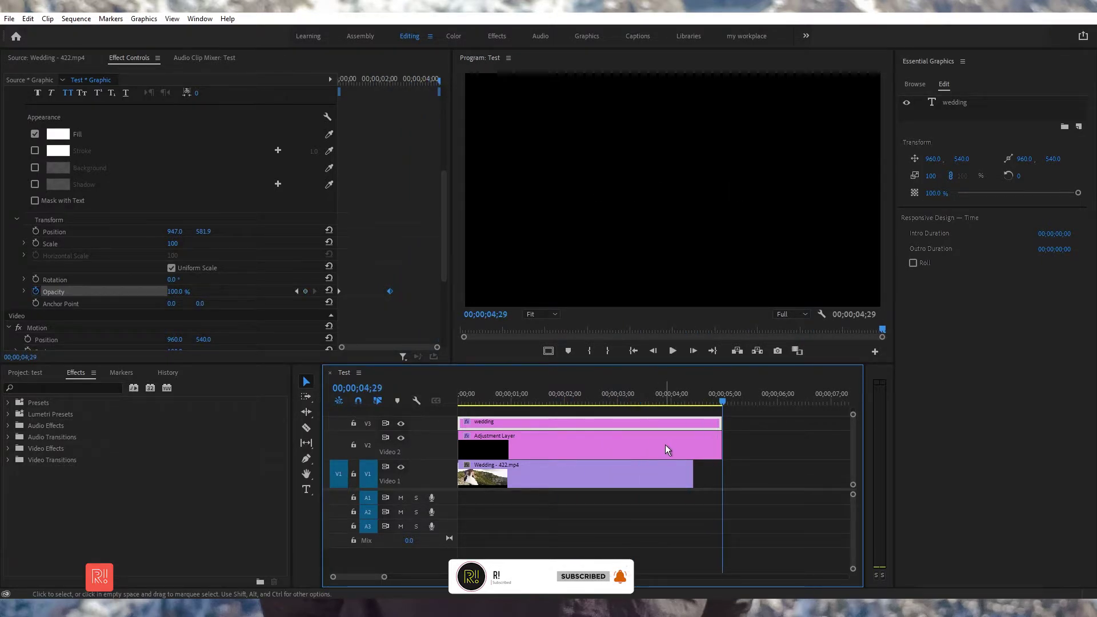
Add a 100% Opacity keyframe at 3;26 and set Opacity to 0% at 4;18.
{"action": "left_click", "coordinate": [664, 404]}
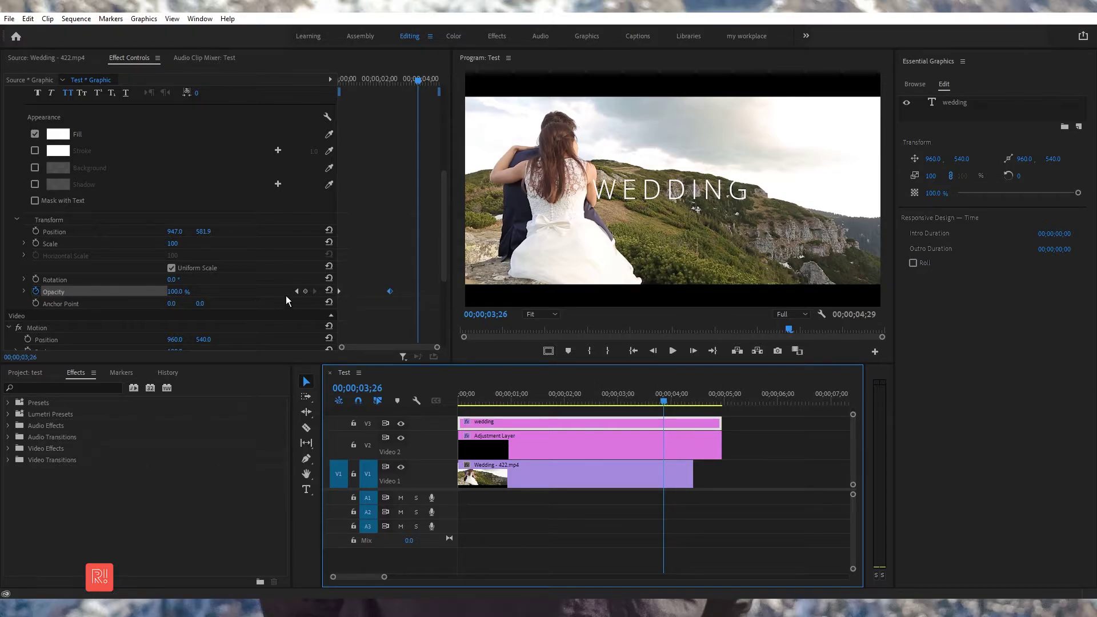
{"action": "left_click", "coordinate": [303, 293]}
{"action": "left_click", "coordinate": [704, 403]}
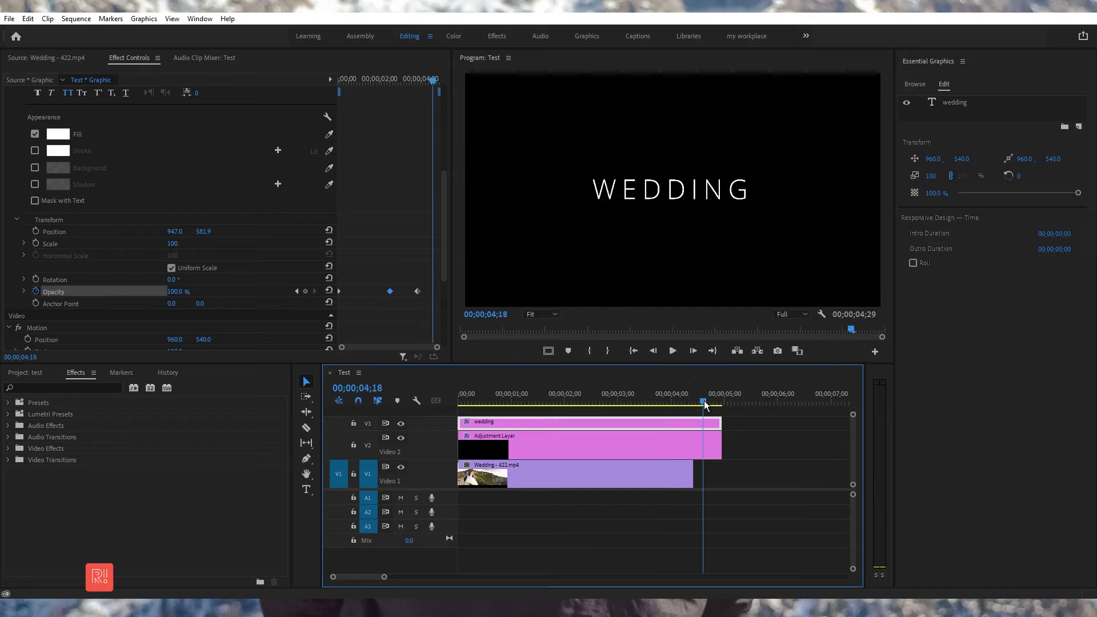
{"action": "left_click_drag", "start_coordinate": [182, 292], "coordinate": [124, 291]}
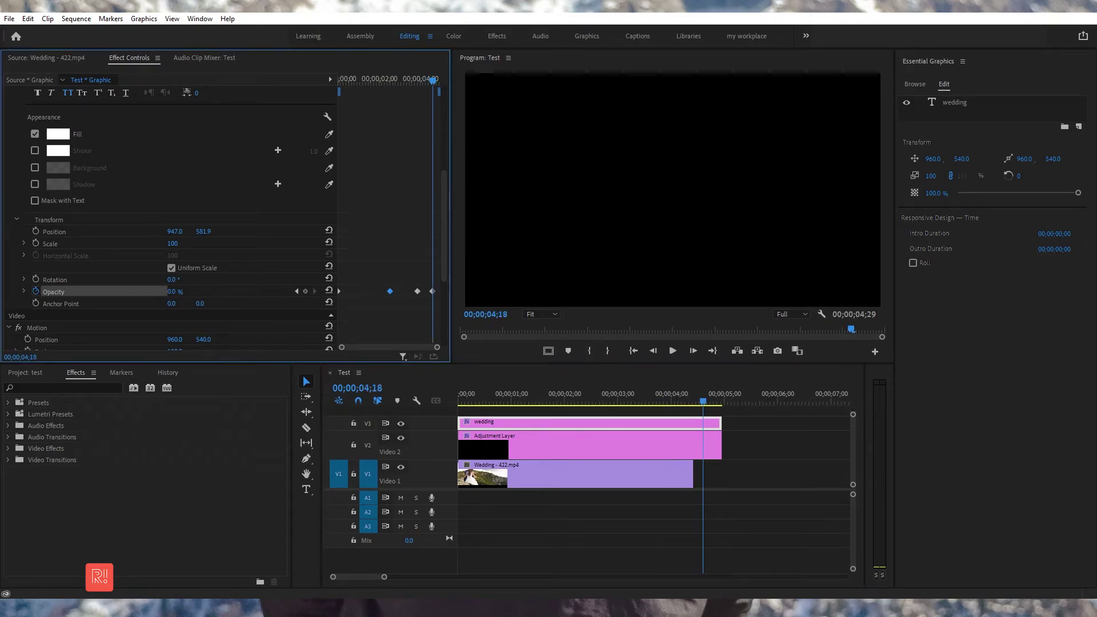
Play both WEDDING title fades back from the sequence start.
{"action": "left_click", "coordinate": [695, 409]}
{"action": "key", "text": "Home"}
{"action": "key", "text": "space"}
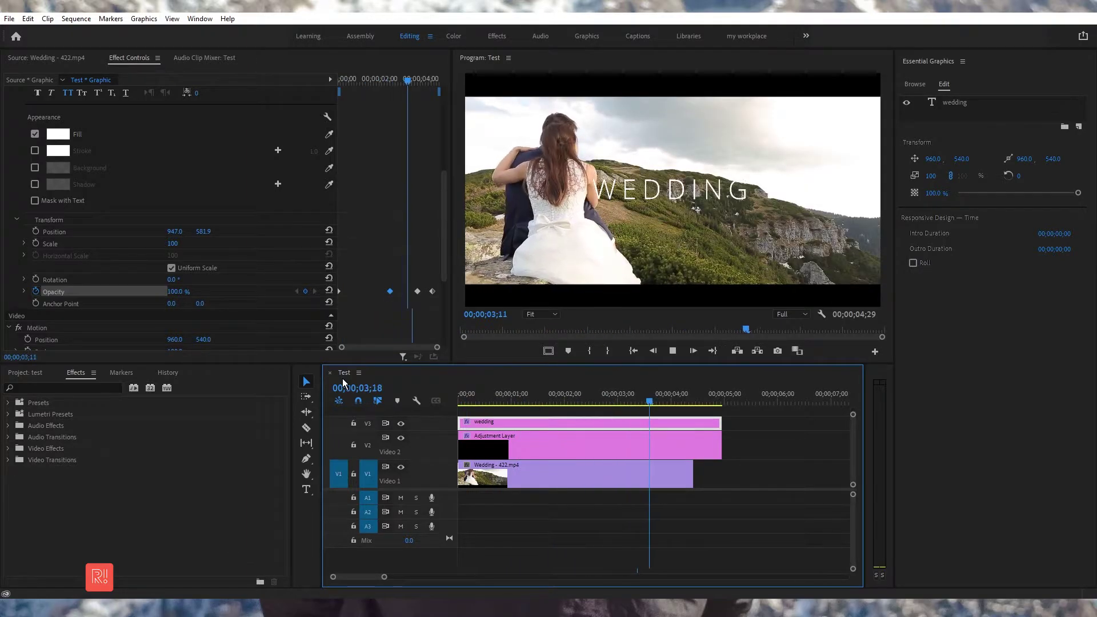
{"action": "key", "text": "Home"}
{"action": "key", "text": "space"}
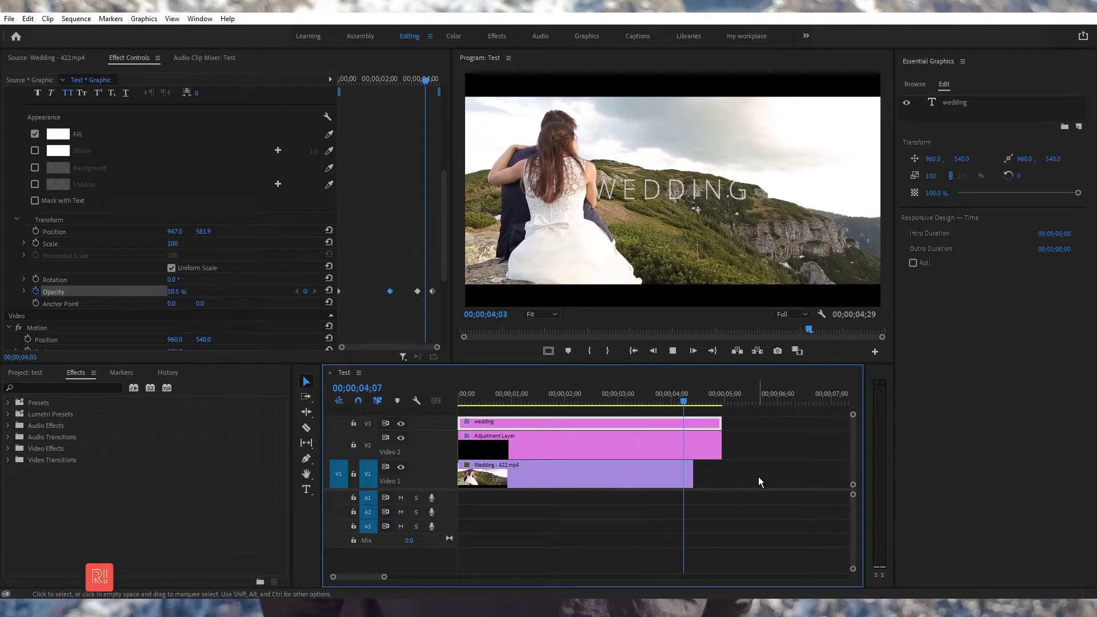
{"action": "key", "text": "space"}
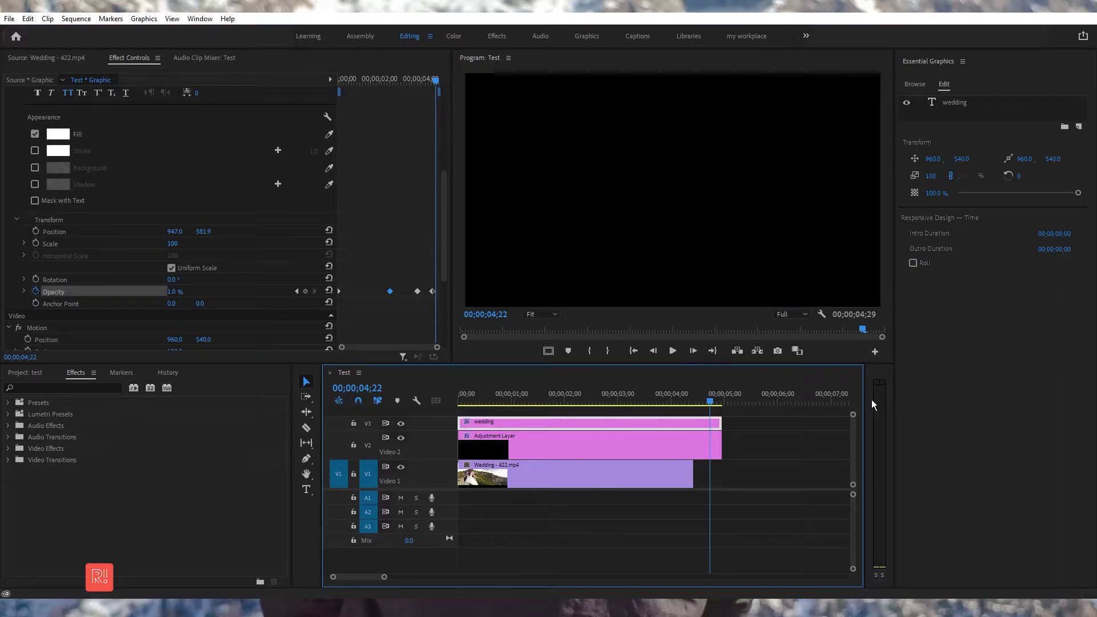
Zoom the timeline out and drop production ID_4802766.mp4 onto V1 near 9-10 seconds.
{"action": "left_click", "coordinate": [42, 372]}
{"action": "left_click", "coordinate": [757, 485]}
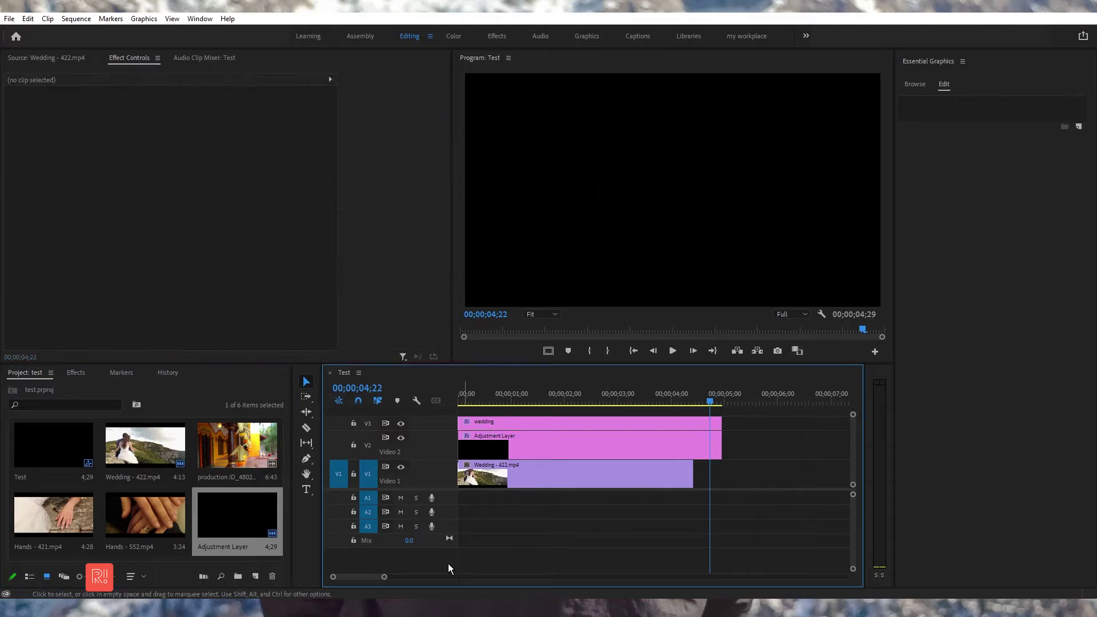
{"action": "left_click_drag", "start_coordinate": [384, 576], "coordinate": [463, 580]}
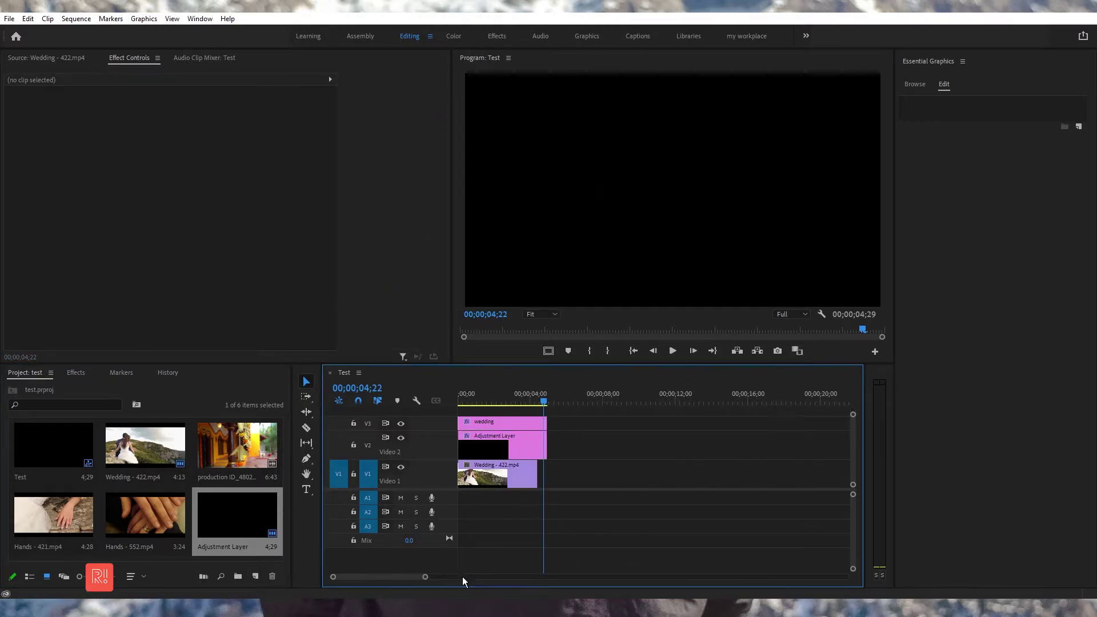
{"action": "left_click_drag", "start_coordinate": [210, 446], "coordinate": [629, 473]}
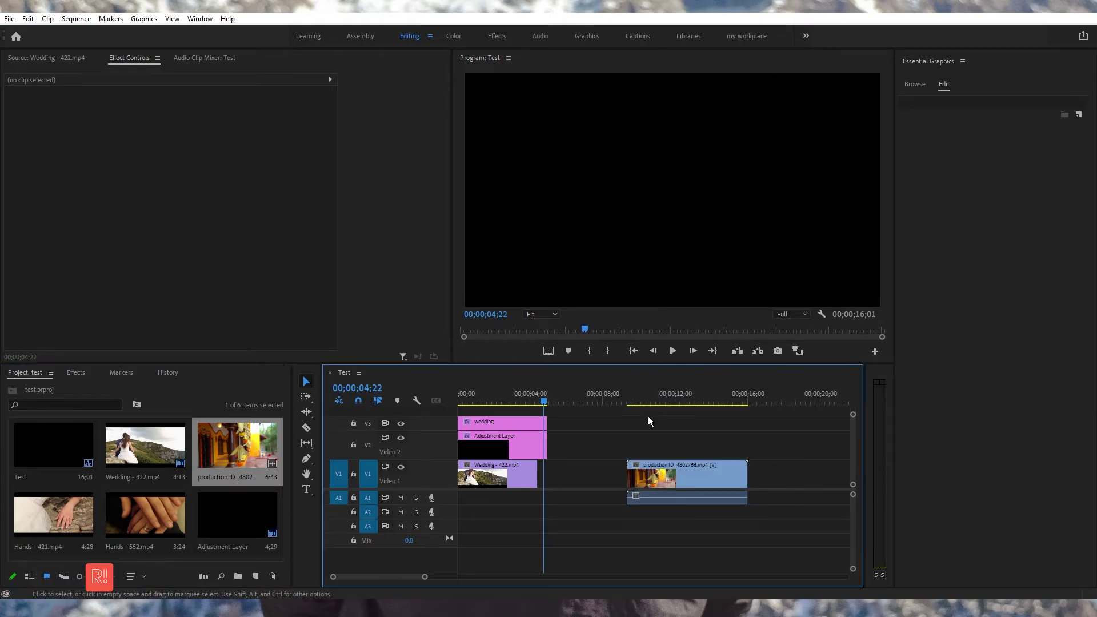
{"action": "left_click", "coordinate": [643, 388]}
{"action": "left_click_drag", "start_coordinate": [643, 390], "coordinate": [652, 391]}
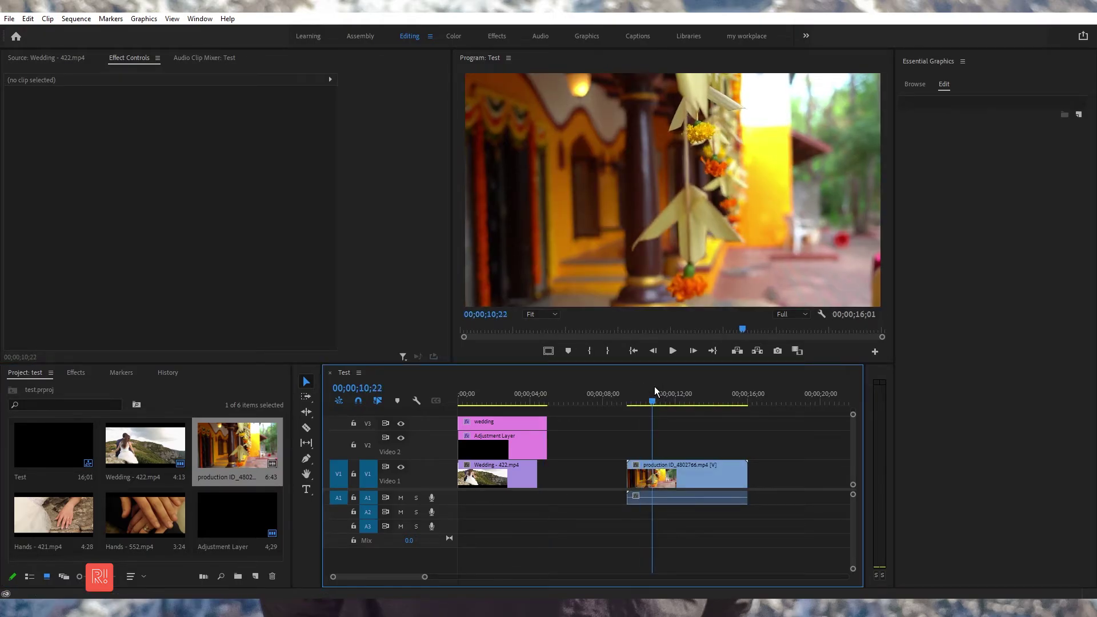
Unlink the production ID clip, delete its audio, and select the title and adjustment layer.
{"action": "left_click", "coordinate": [692, 495]}
{"action": "key", "text": "ctrl+l"}
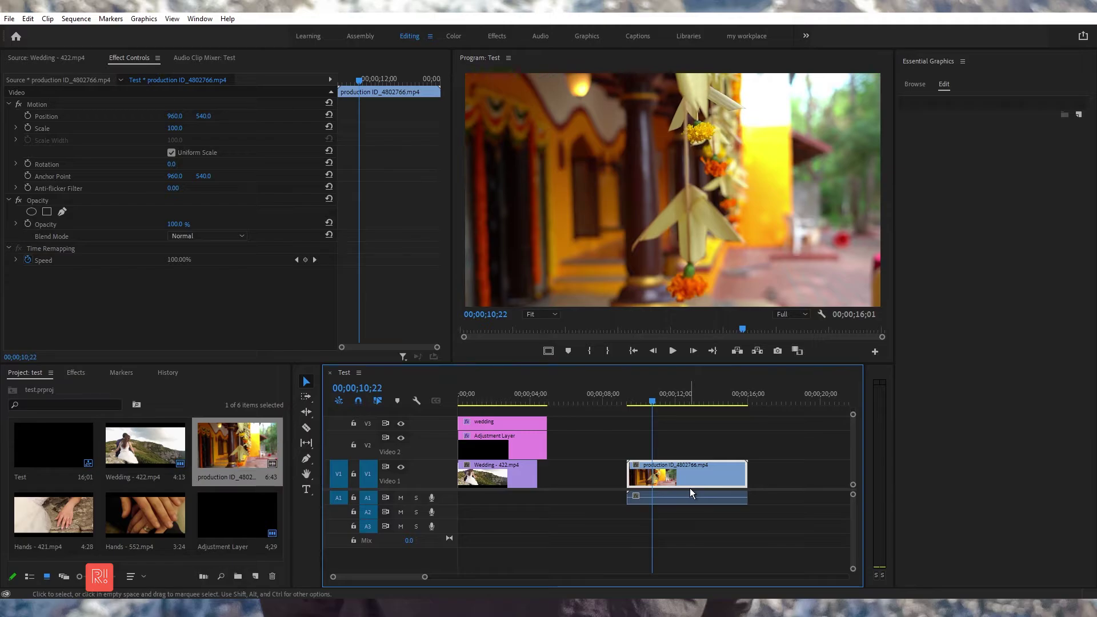
{"action": "left_click", "coordinate": [697, 495]}
{"action": "key", "text": "Delete"}
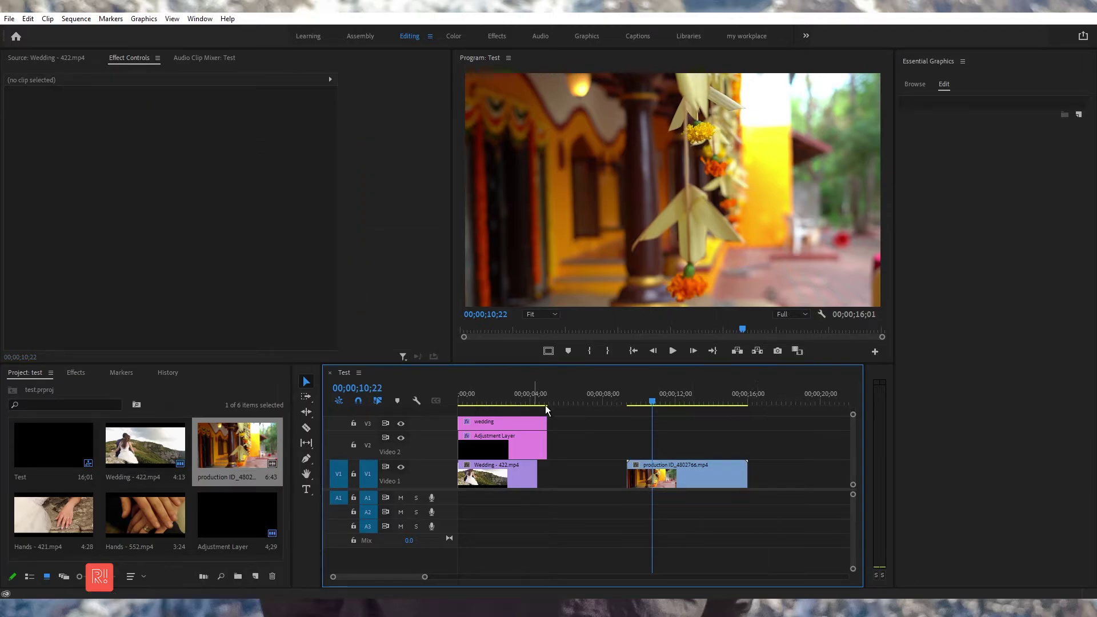
{"action": "mouse_move", "coordinate": [582, 413]}
{"action": "left_mouse_down"}
{"action": "mouse_move", "coordinate": [536, 445]}
{"action": "mouse_move", "coordinate": [498, 452]}
{"action": "left_mouse_up"}
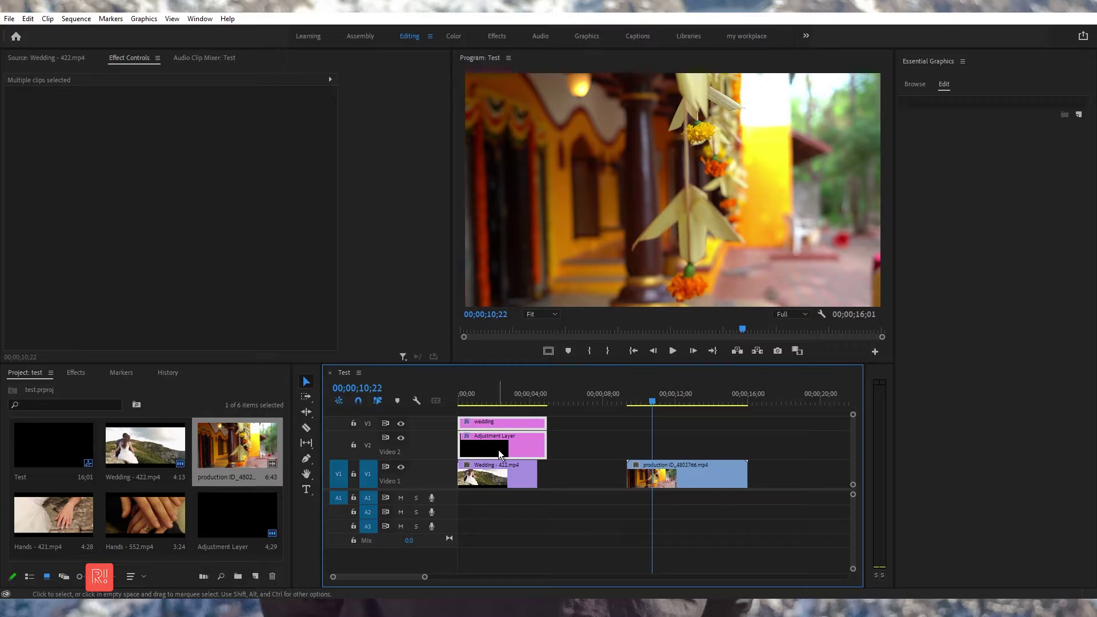
Alt-drag copies of the WEDDING title and adjustment layer to ~10s, preview, and extend them 2 seconds.
{"action": "left_click_drag", "start_coordinate": [499, 450], "coordinate": [667, 453]}
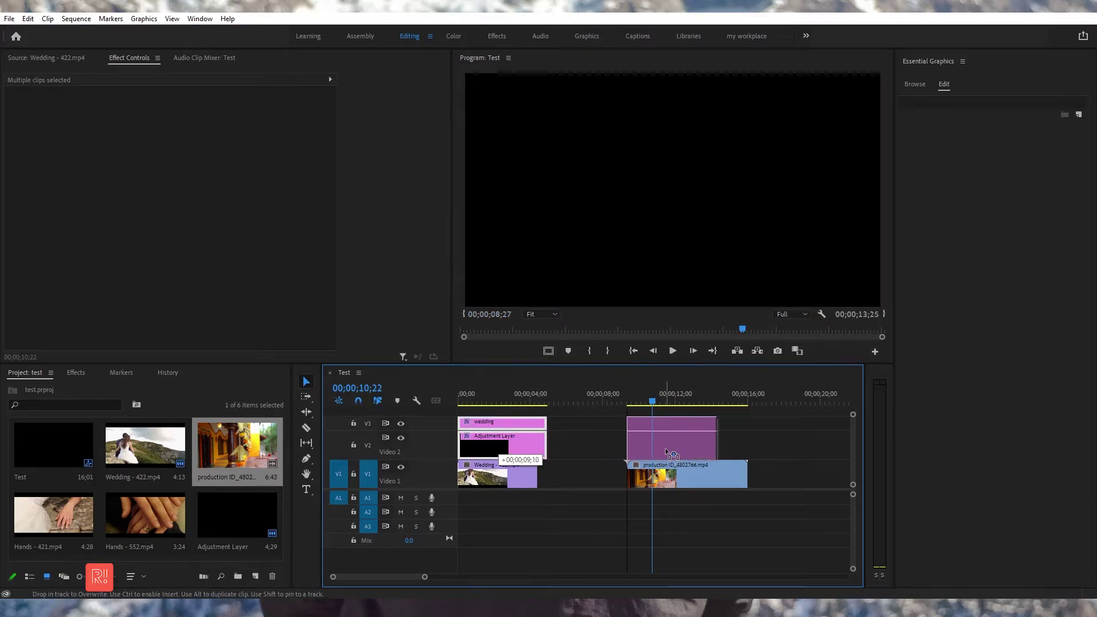
{"action": "left_click_drag", "start_coordinate": [669, 453], "coordinate": [674, 449]}
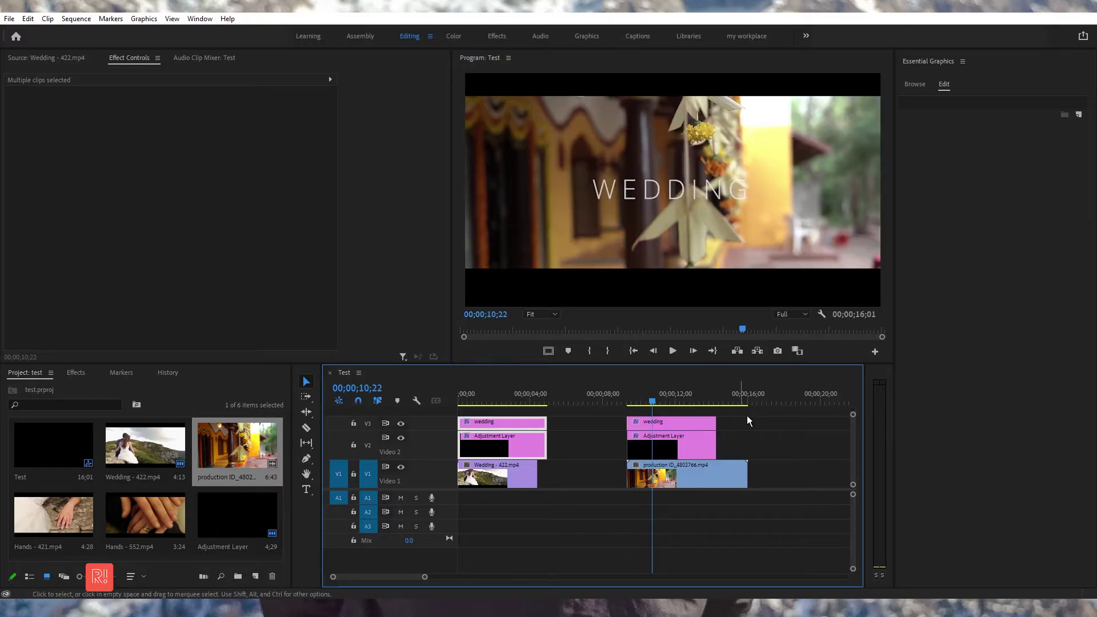
{"action": "left_click", "coordinate": [821, 433]}
{"action": "left_click_drag", "start_coordinate": [653, 394], "coordinate": [606, 394]}
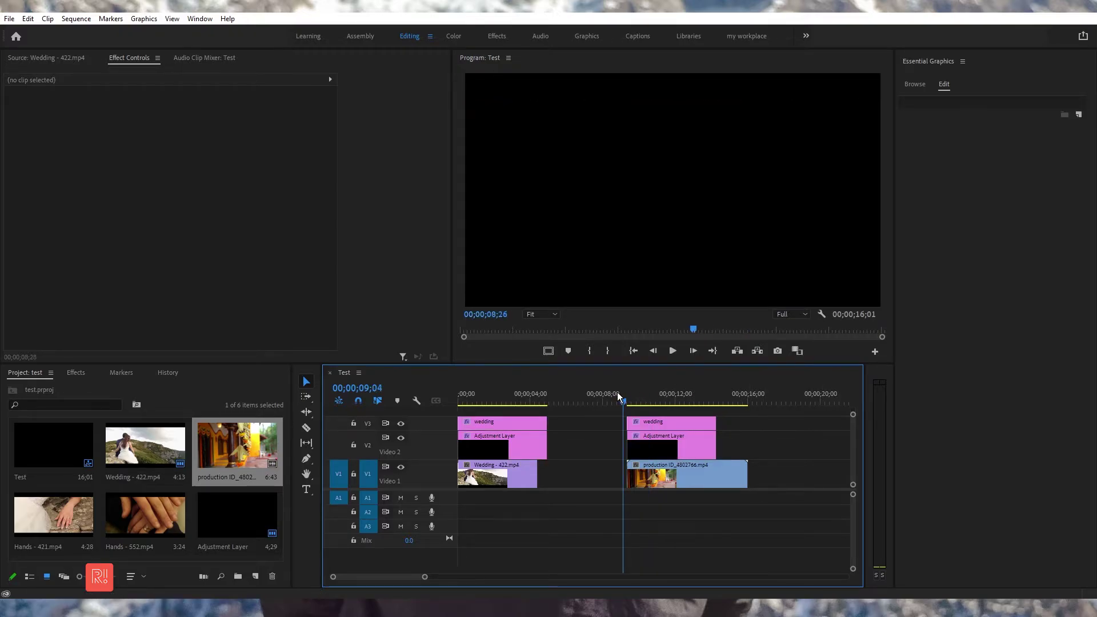
{"action": "left_click_drag", "start_coordinate": [717, 451], "coordinate": [717, 452]}
{"action": "left_click", "coordinate": [791, 438]}
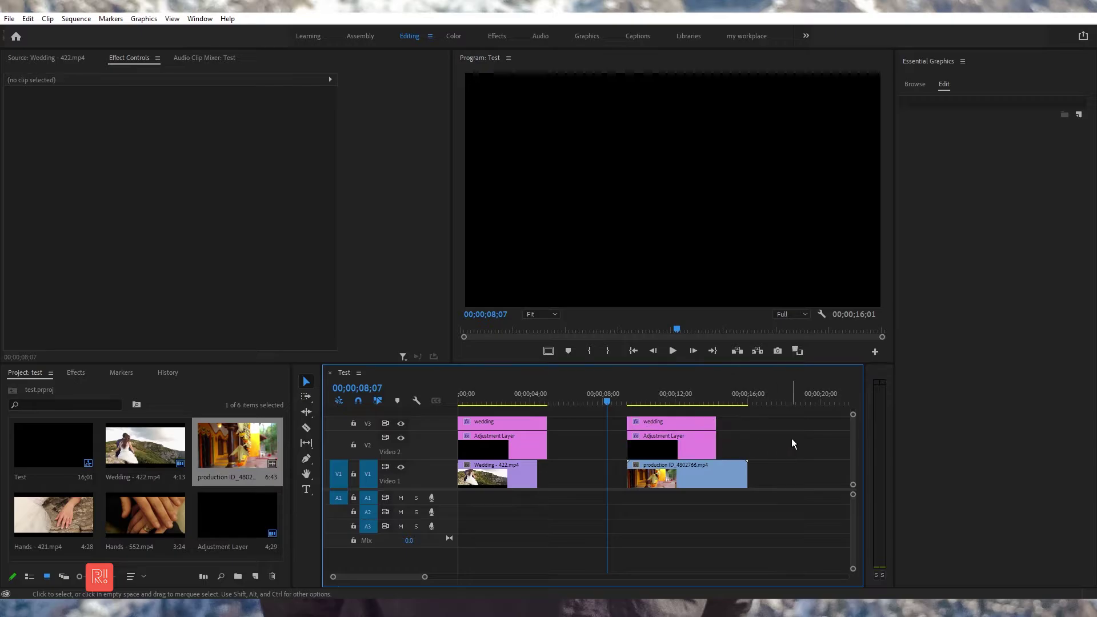
{"action": "key", "text": "space"}
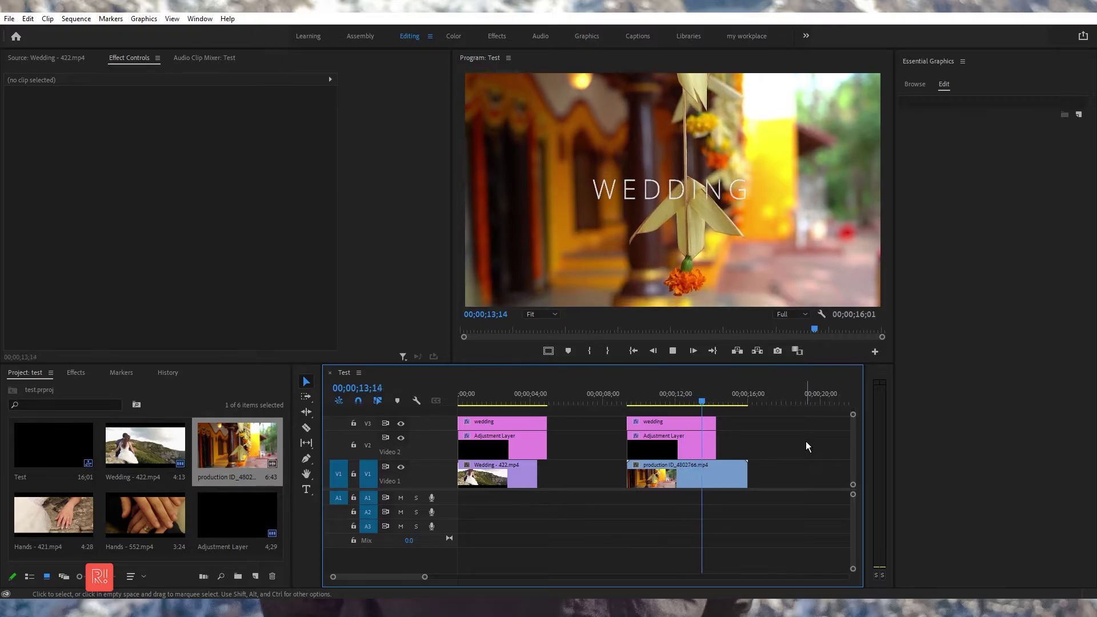
{"action": "key", "text": "space"}
{"action": "mouse_move", "coordinate": [728, 412]}
{"action": "left_mouse_down"}
{"action": "mouse_move", "coordinate": [707, 456]}
{"action": "mouse_move", "coordinate": [747, 454]}
{"action": "left_mouse_up"}
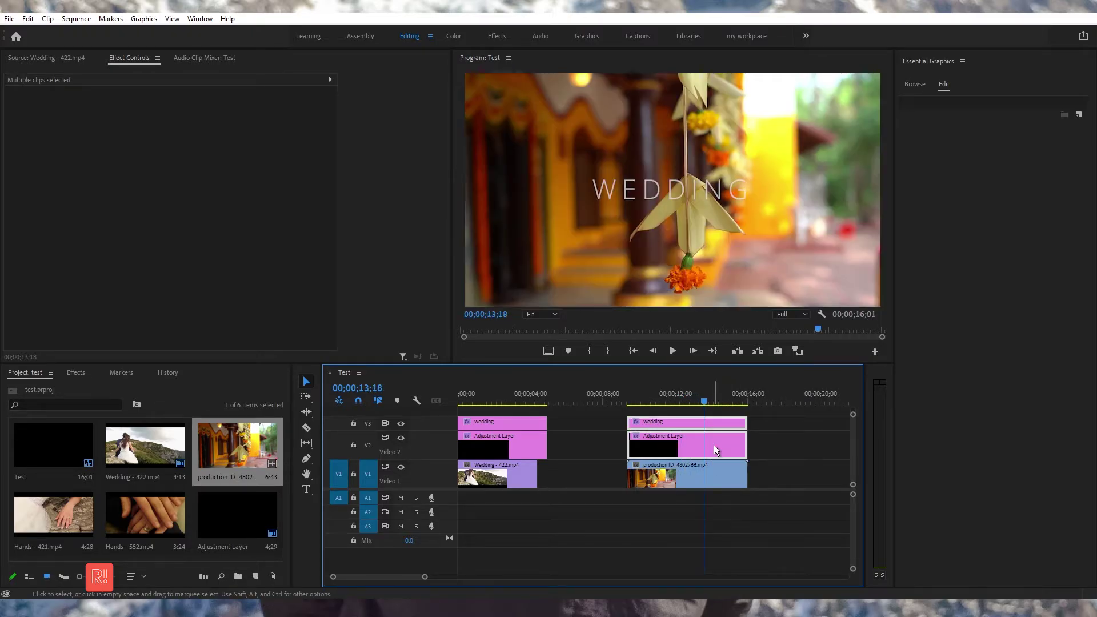
Push the copied title's fade-out start later to suit the longer production ID clip.
{"action": "left_click", "coordinate": [663, 446]}
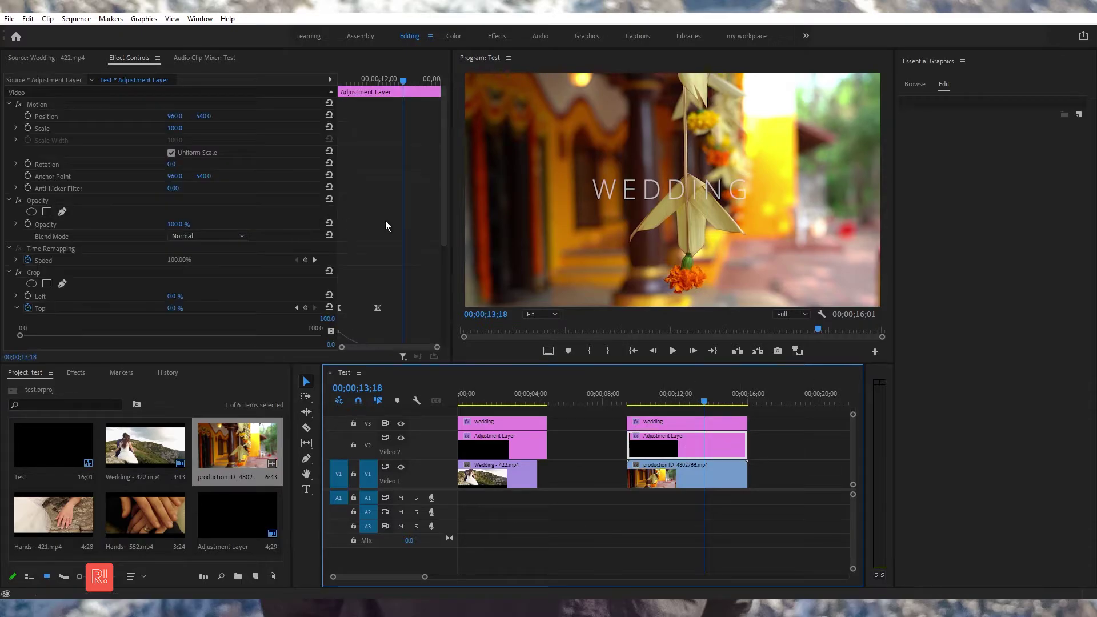
{"action": "left_click_drag", "start_coordinate": [440, 208], "coordinate": [441, 273]}
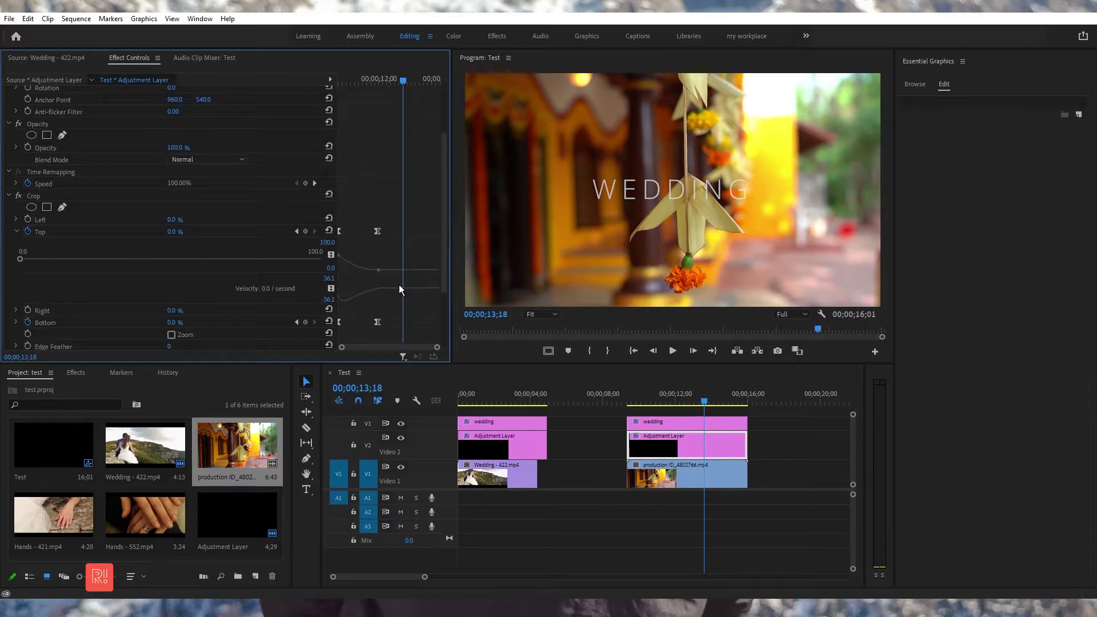
{"action": "left_click", "coordinate": [688, 423]}
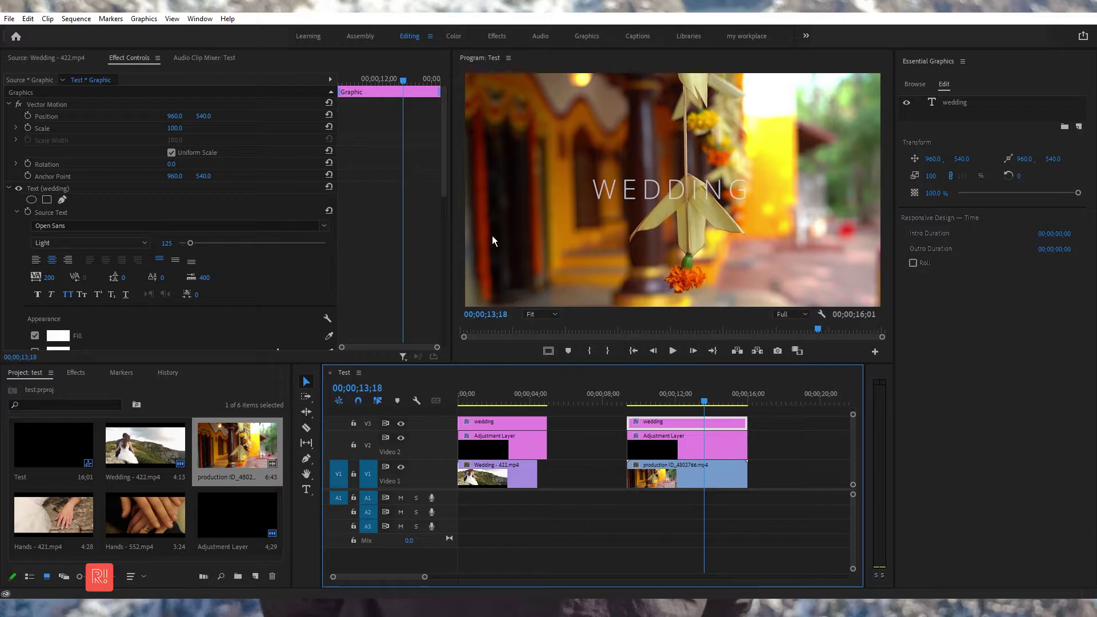
{"action": "left_click_drag", "start_coordinate": [442, 176], "coordinate": [434, 259]}
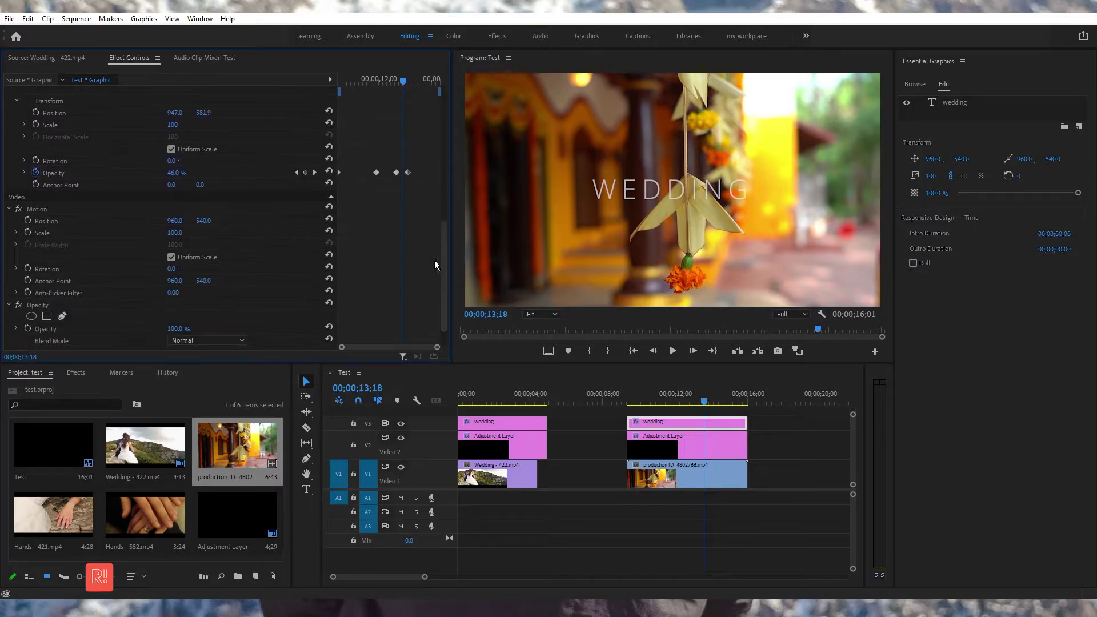
{"action": "mouse_move", "coordinate": [407, 172]}
{"action": "left_mouse_down"}
{"action": "mouse_move", "coordinate": [438, 172]}
{"action": "mouse_move", "coordinate": [415, 173]}
{"action": "left_mouse_up"}
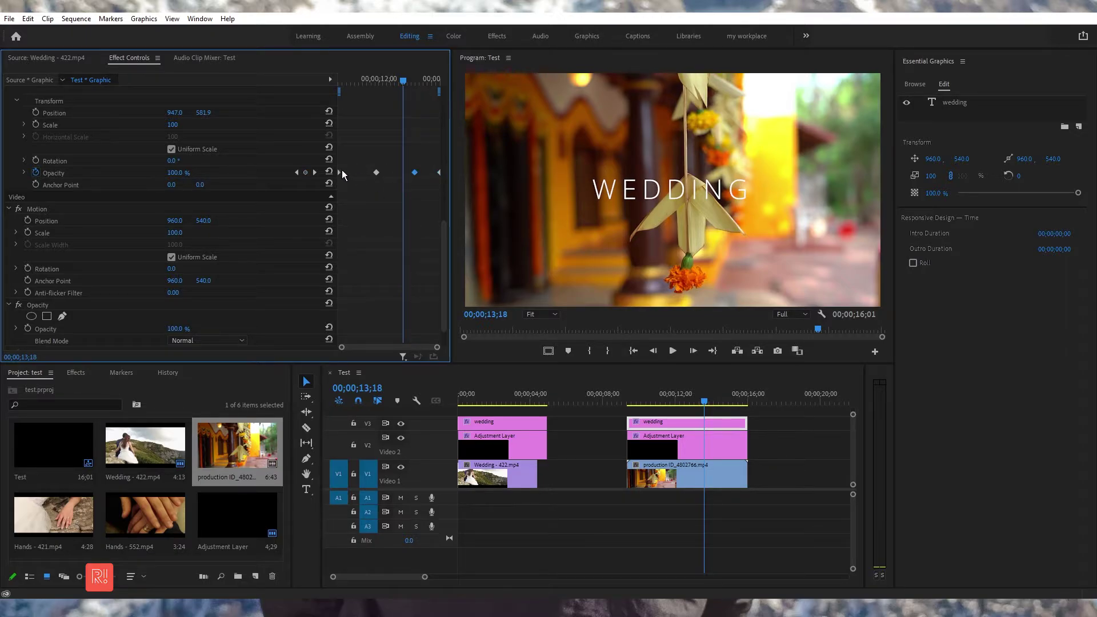
{"action": "left_click_drag", "start_coordinate": [651, 394], "coordinate": [634, 401]}
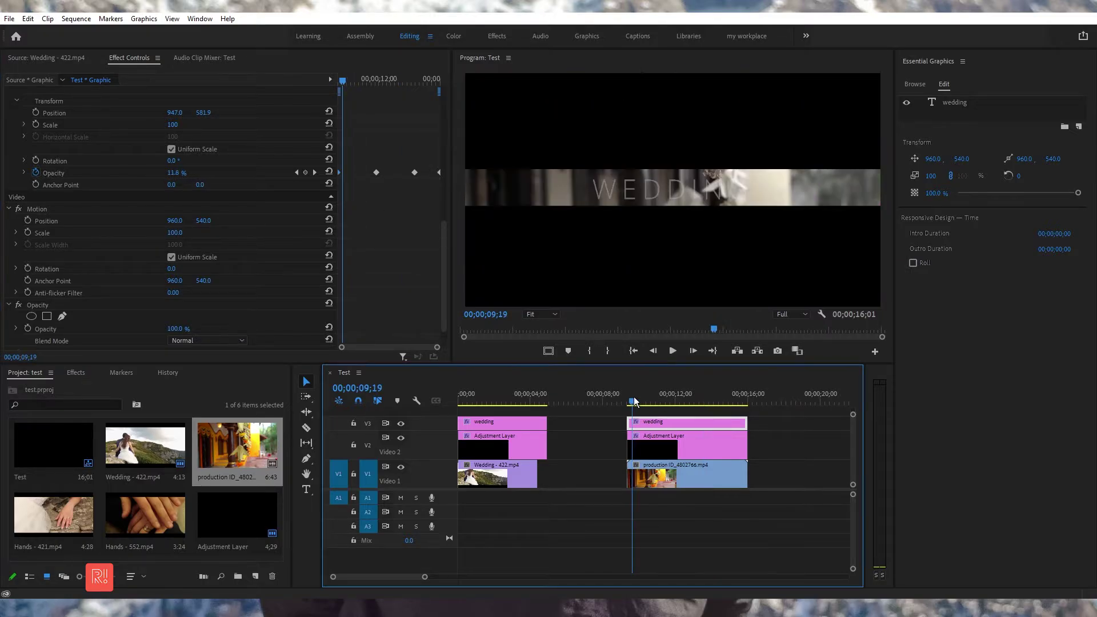
Give the title's Opacity keyframes eased interpolation and preview the fade.
{"action": "right_click", "coordinate": [338, 173]}
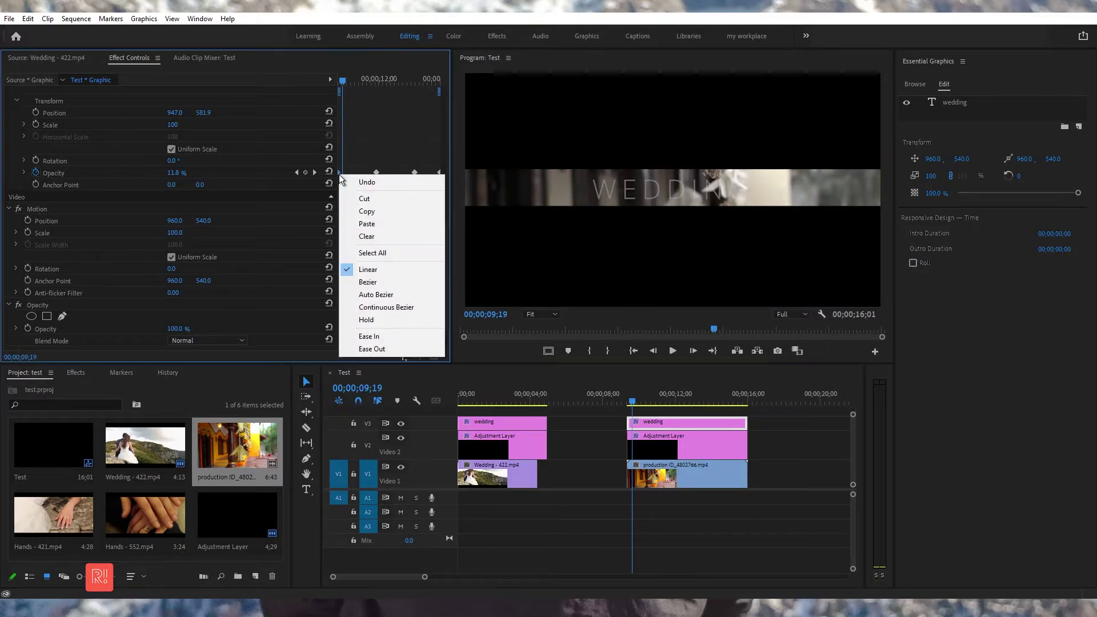
{"action": "left_click", "coordinate": [374, 166]}
{"action": "right_click", "coordinate": [376, 177]}
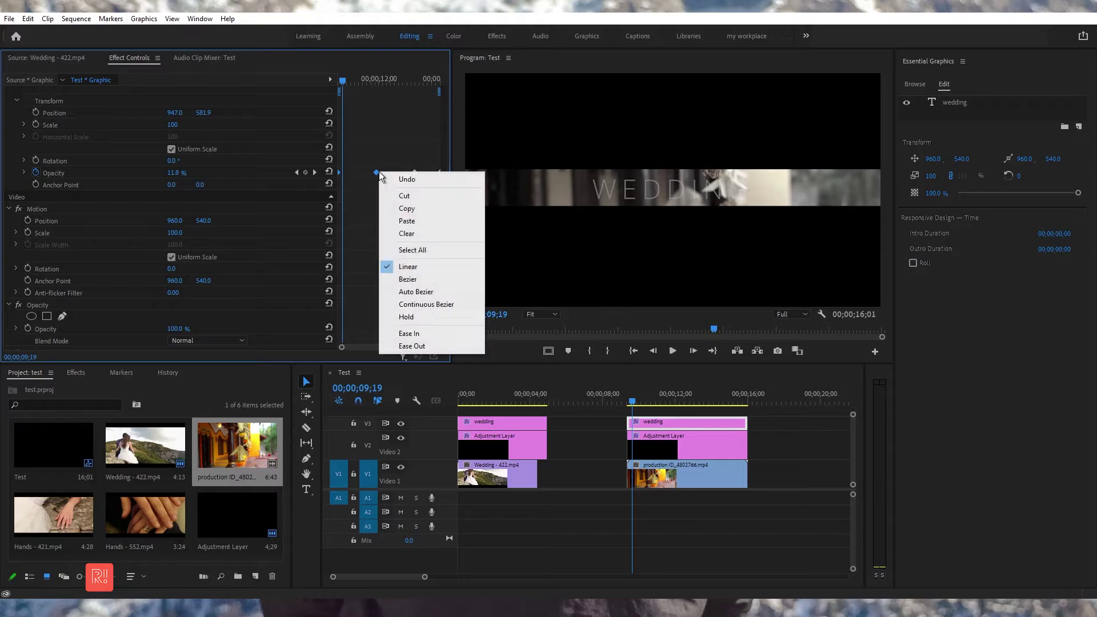
{"action": "left_click", "coordinate": [411, 346]}
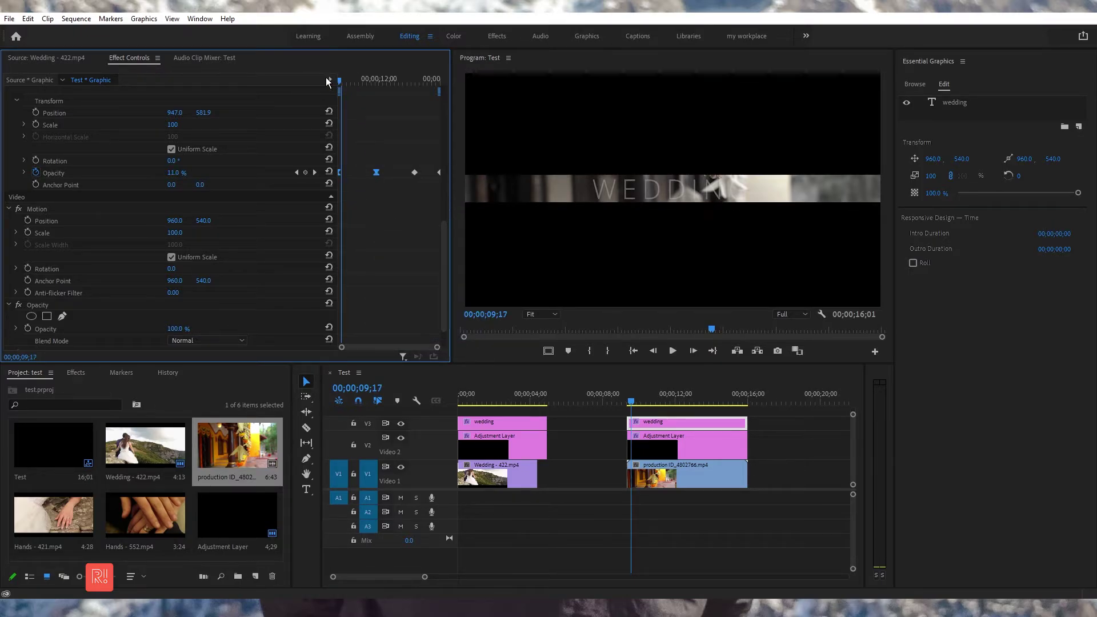
{"action": "left_click", "coordinate": [341, 85]}
{"action": "key", "text": "space"}
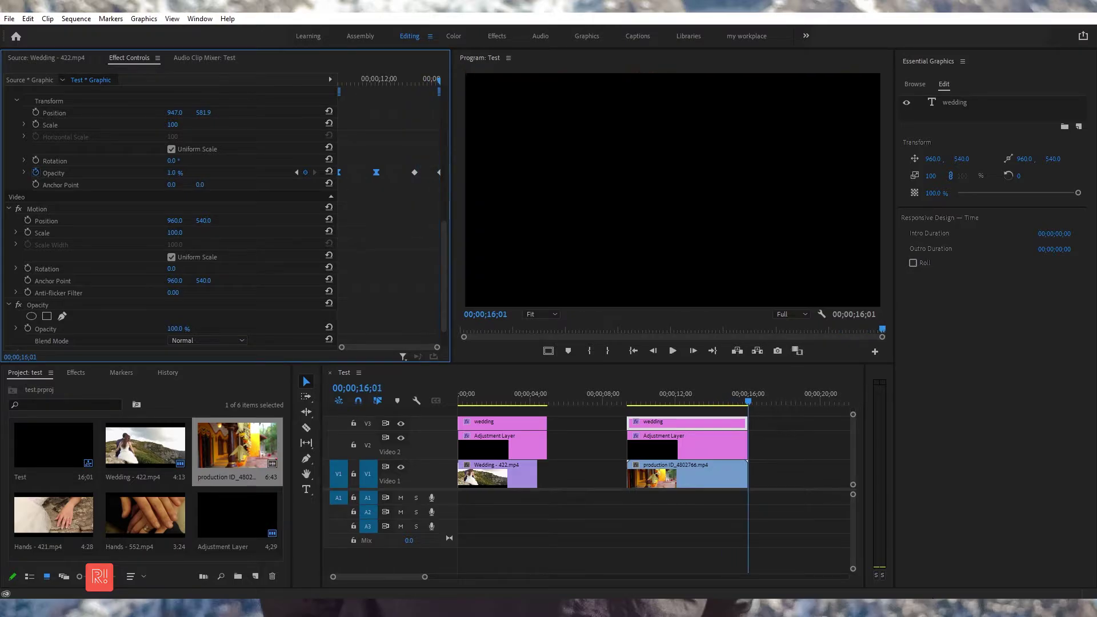
{"action": "mouse_move", "coordinate": [681, 399]}
{"action": "left_mouse_down"}
{"action": "mouse_move", "coordinate": [645, 398]}
{"action": "mouse_move", "coordinate": [668, 403]}
{"action": "left_mouse_up"}
Drag the copied adjustment layer's Amount to Tint keyframe later and preview the slower tint change.
{"action": "left_click", "coordinate": [674, 449]}
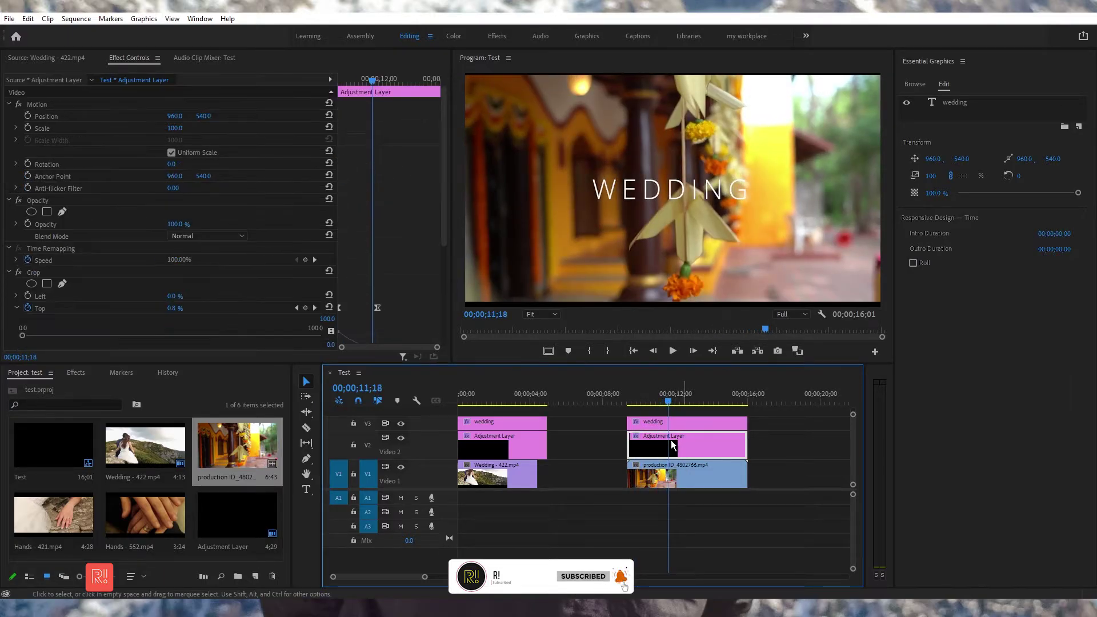
{"action": "left_click_drag", "start_coordinate": [446, 146], "coordinate": [446, 318]}
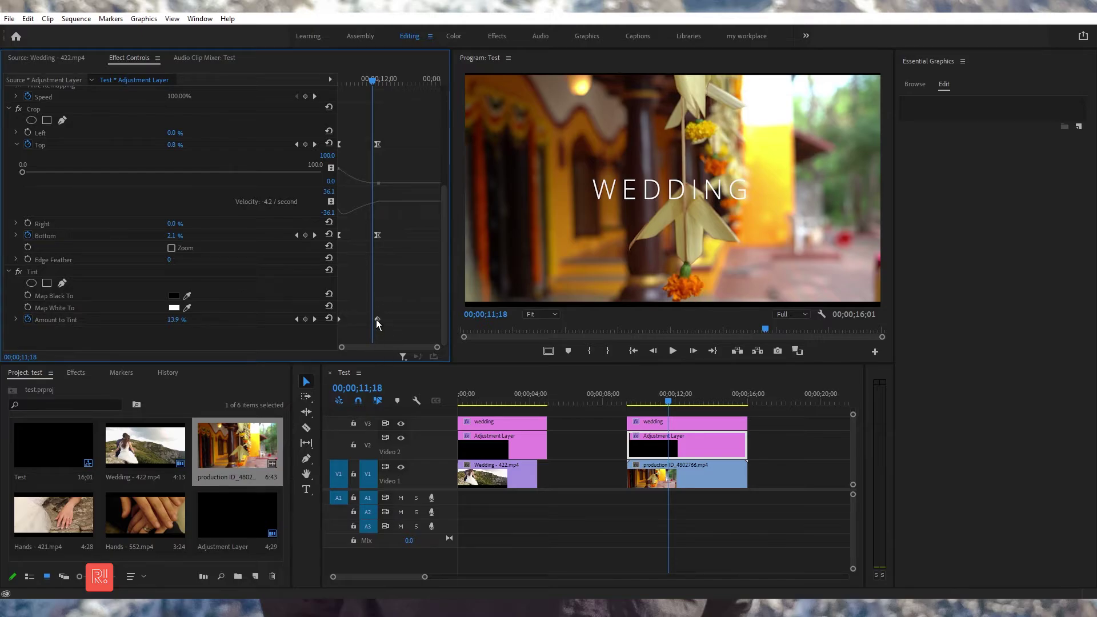
{"action": "mouse_move", "coordinate": [377, 320]}
{"action": "left_mouse_down"}
{"action": "mouse_move", "coordinate": [430, 320]}
{"action": "mouse_move", "coordinate": [400, 326]}
{"action": "left_mouse_up"}
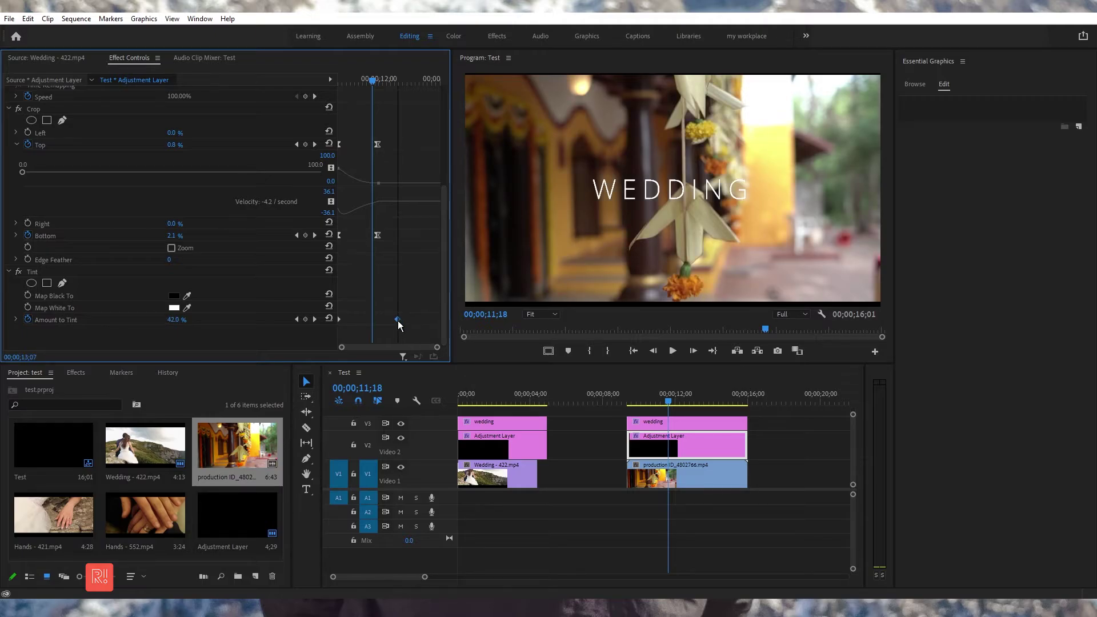
{"action": "left_click", "coordinate": [615, 401]}
{"action": "key", "text": "space"}
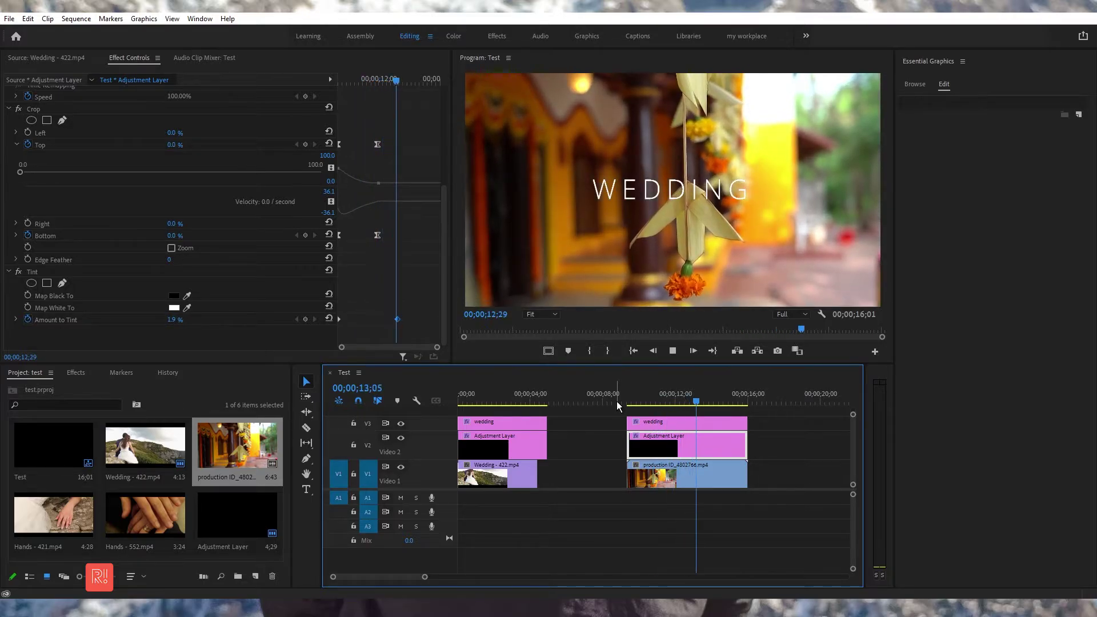
{"action": "key", "text": "space"}
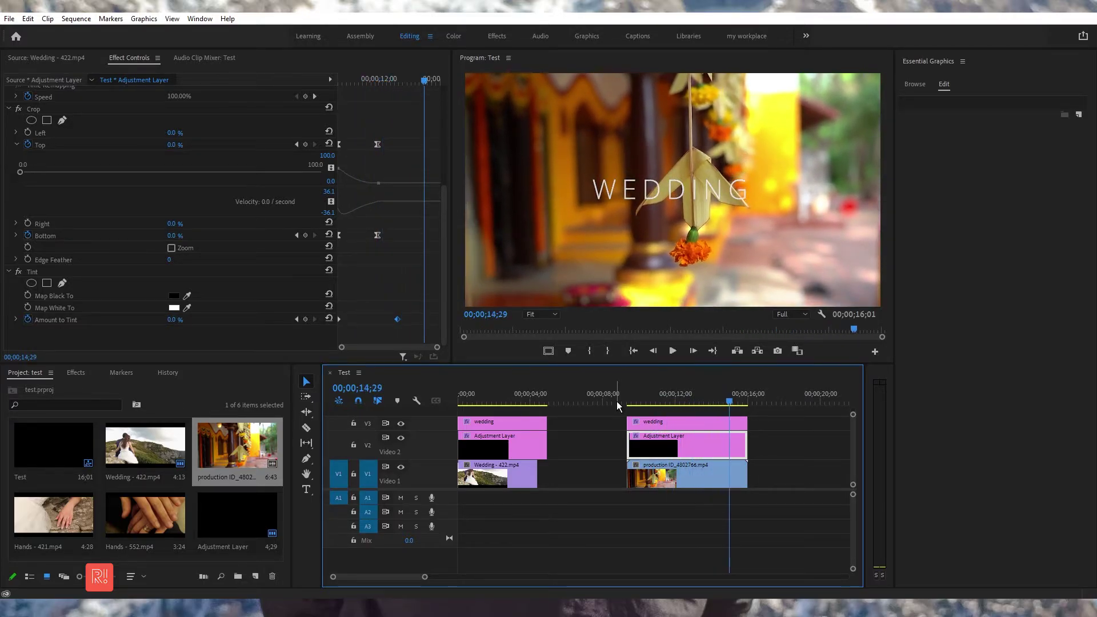
{"action": "key", "text": "space"}
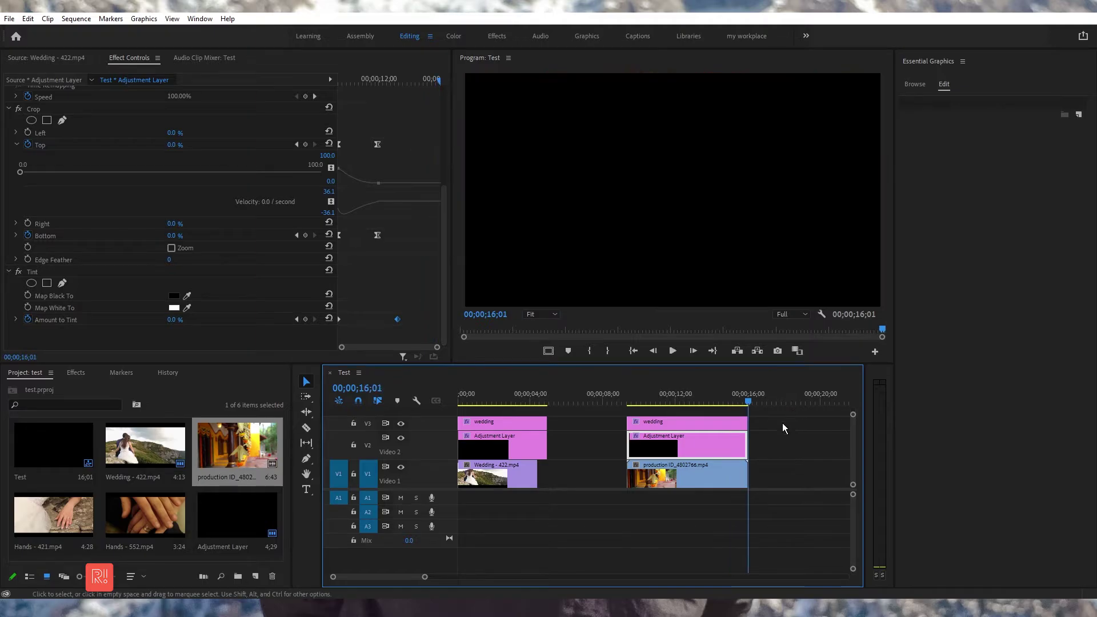
Reselect the adjustment layer at the WEDDING title frame and collapse its Crop and Tint effects.
{"action": "left_click", "coordinate": [776, 443]}
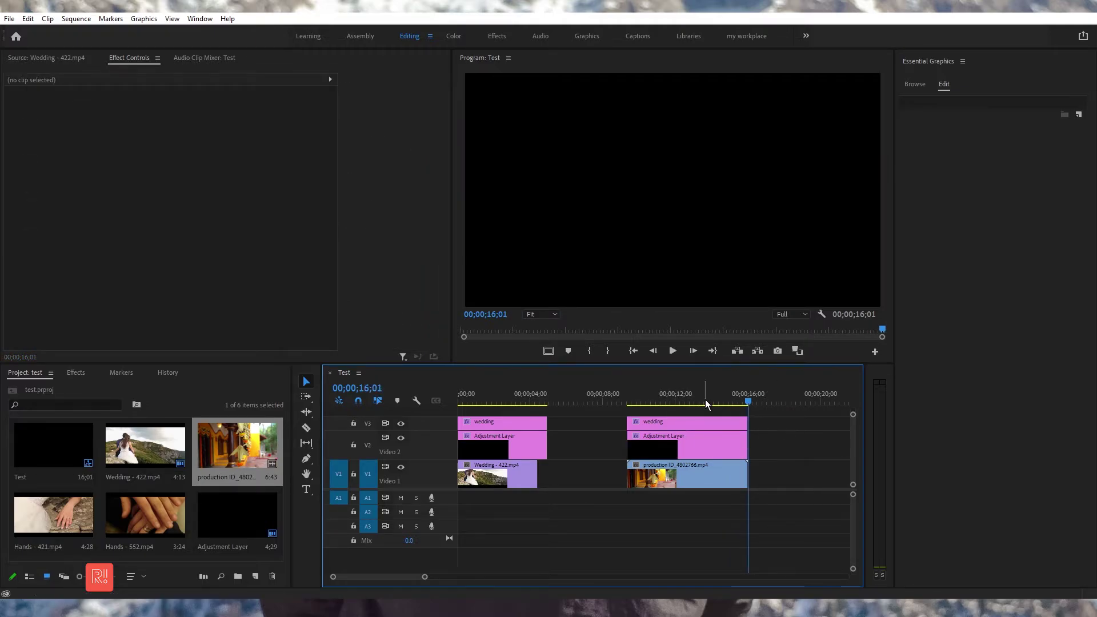
{"action": "left_click_drag", "start_coordinate": [692, 400], "coordinate": [676, 400]}
{"action": "left_click", "coordinate": [679, 448]}
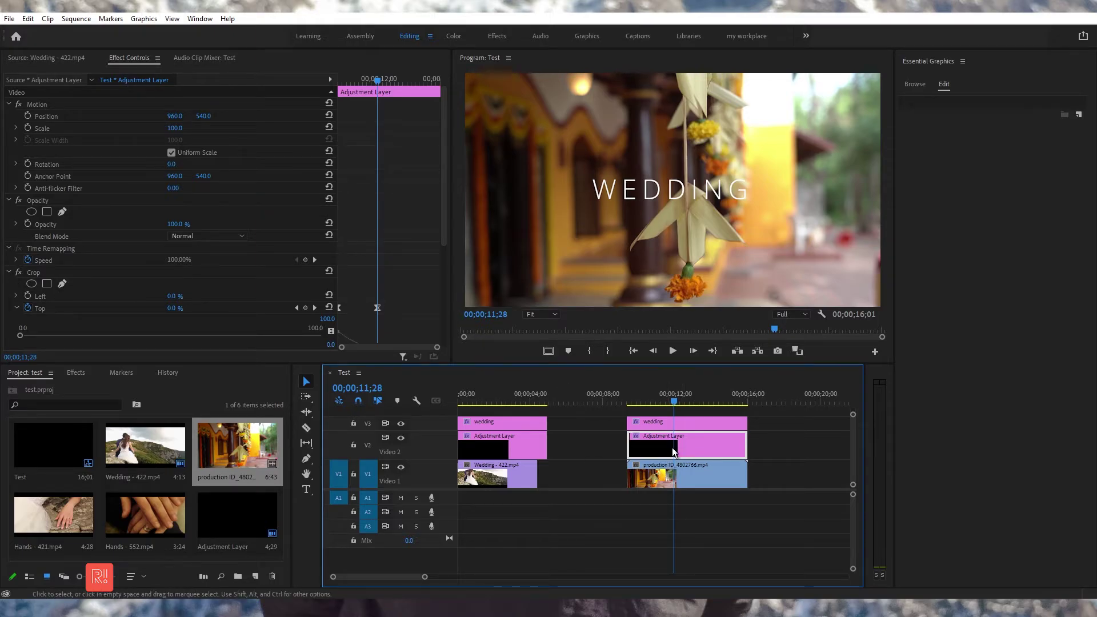
{"action": "left_click", "coordinate": [9, 274]}
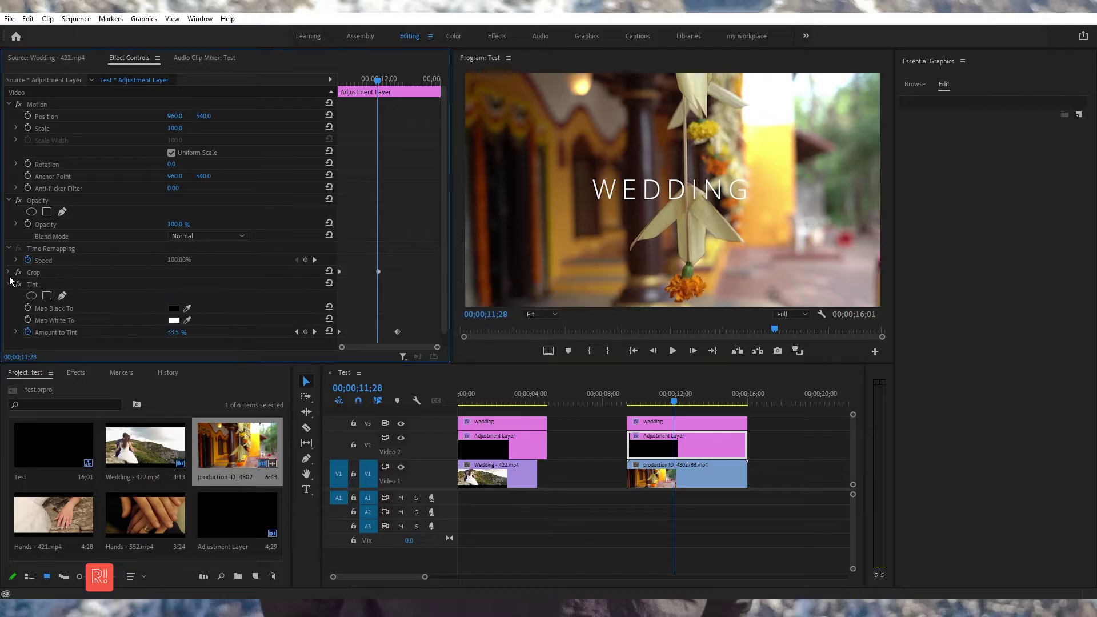
{"action": "left_click", "coordinate": [10, 284]}
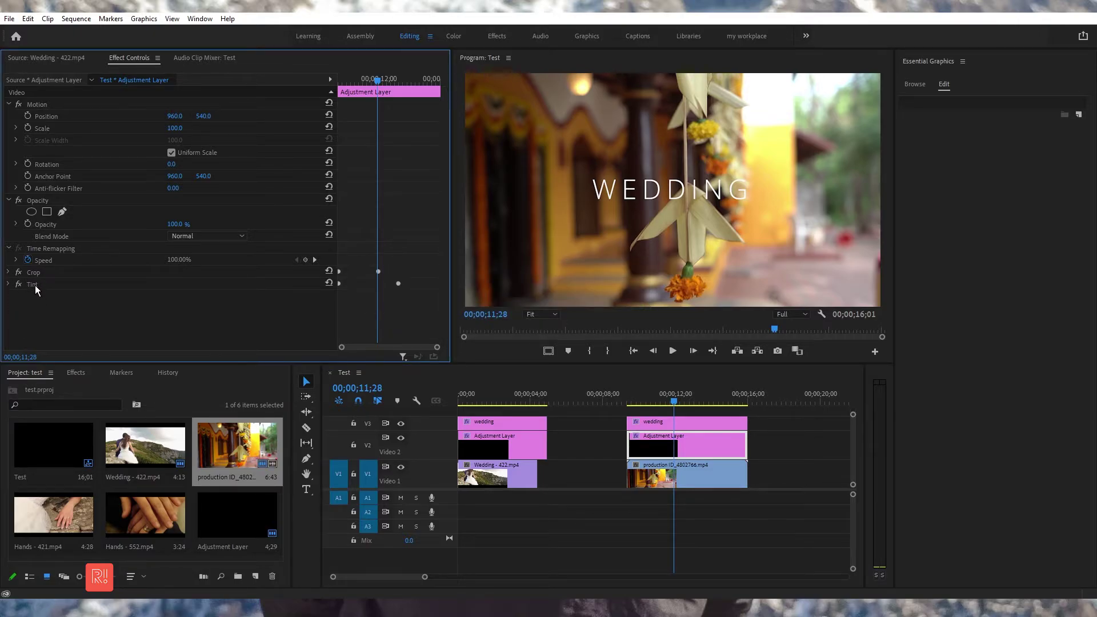
Save the Crop and Tint effects together as a preset named Ri>01.
{"action": "left_click", "coordinate": [50, 272]}
{"action": "left_click", "coordinate": [57, 286], "text": "ctrl"}
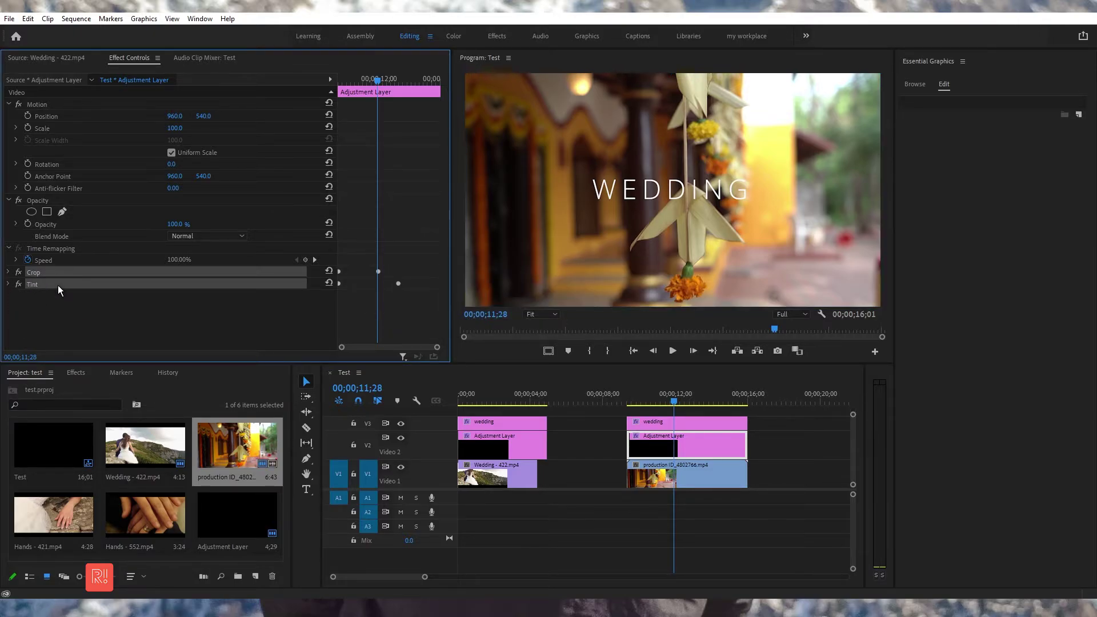
{"action": "right_click", "coordinate": [58, 285]}
{"action": "left_click", "coordinate": [94, 306]}
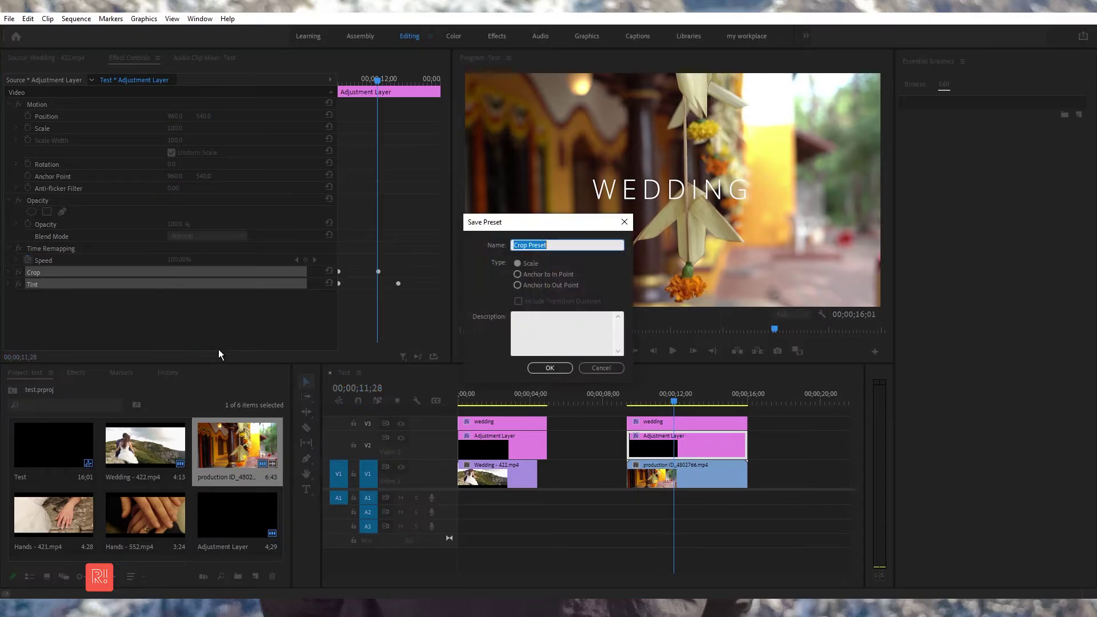
{"action": "key", "text": "BackSpace"}
{"action": "key", "text": "Return"}
{"action": "left_click", "coordinate": [193, 325]}
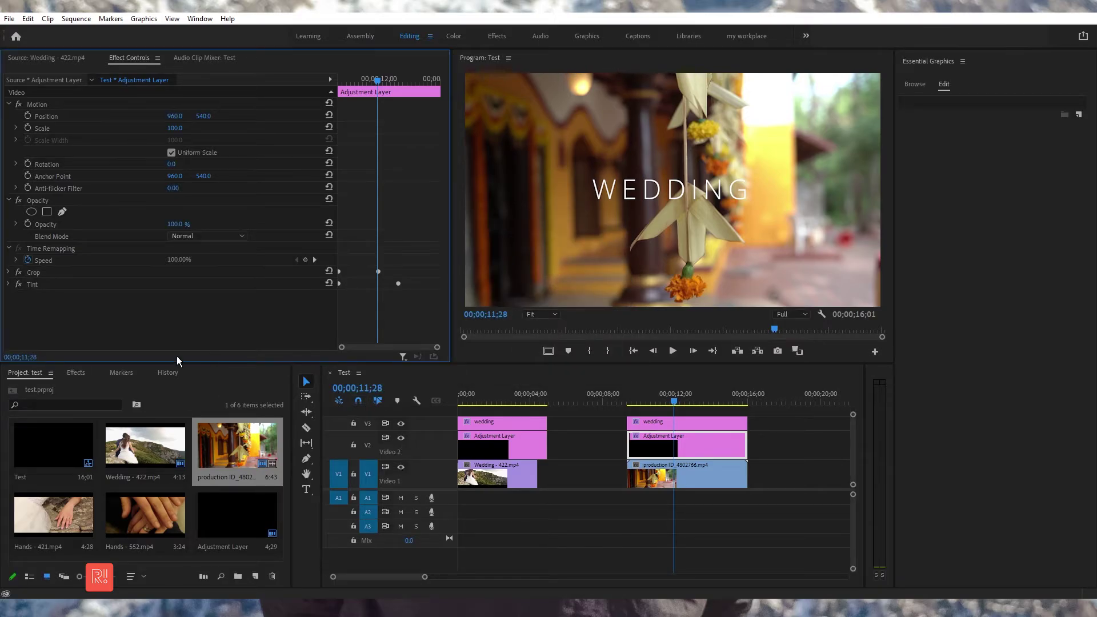
{"action": "left_click", "coordinate": [786, 492]}
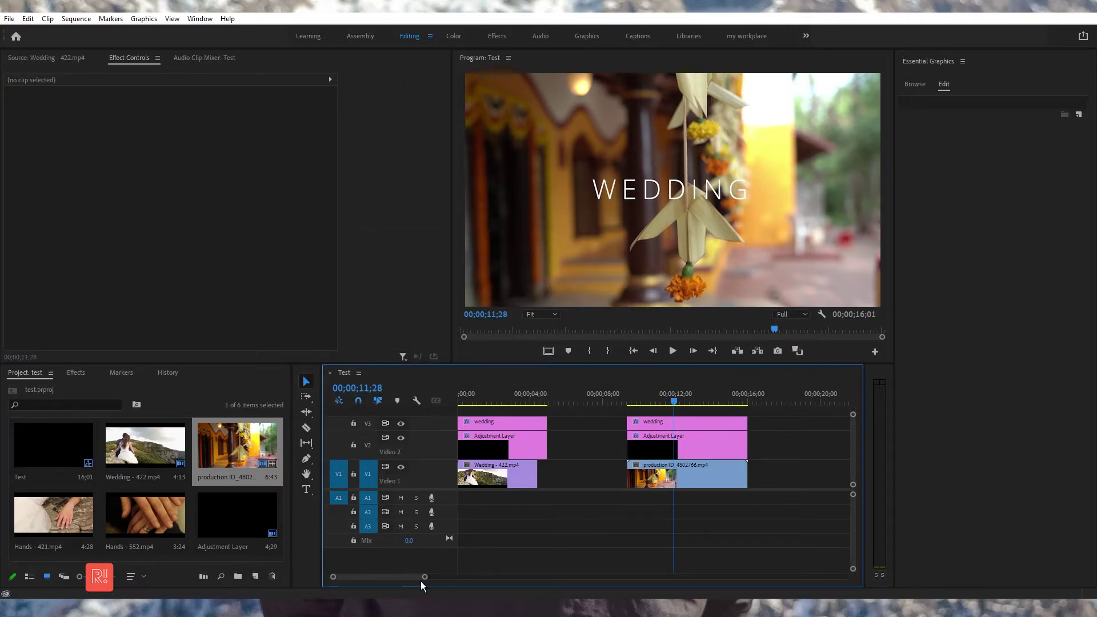
Place Hands - 421.mp4 on V1 after the other clips, near 24 seconds.
{"action": "left_click_drag", "start_coordinate": [425, 577], "coordinate": [472, 577]}
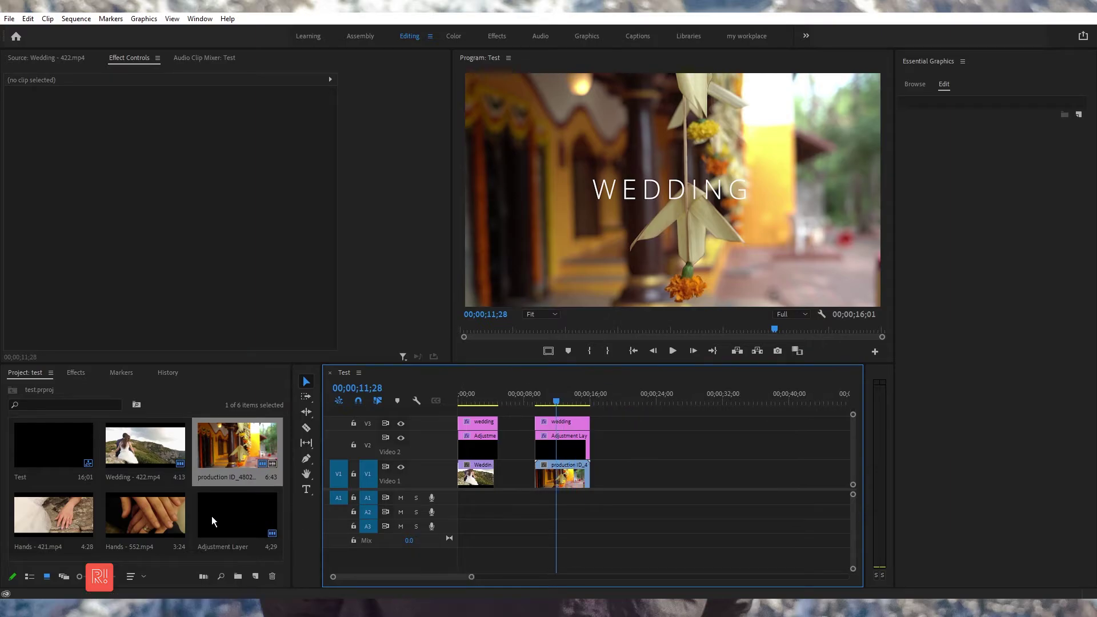
{"action": "left_click", "coordinate": [179, 515]}
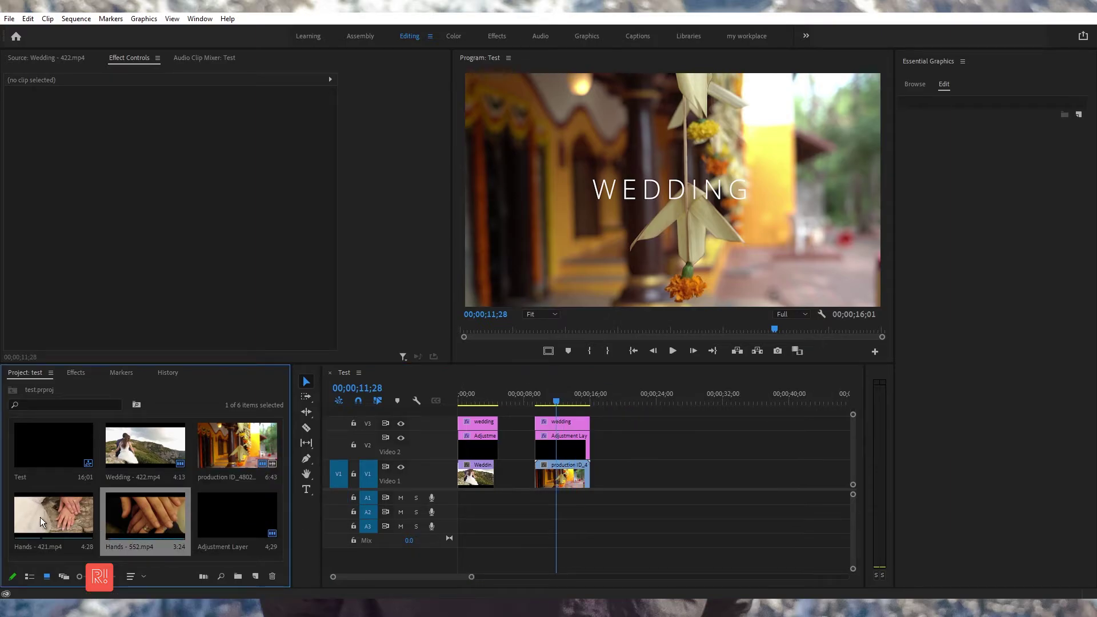
{"action": "left_click_drag", "start_coordinate": [25, 520], "coordinate": [652, 474]}
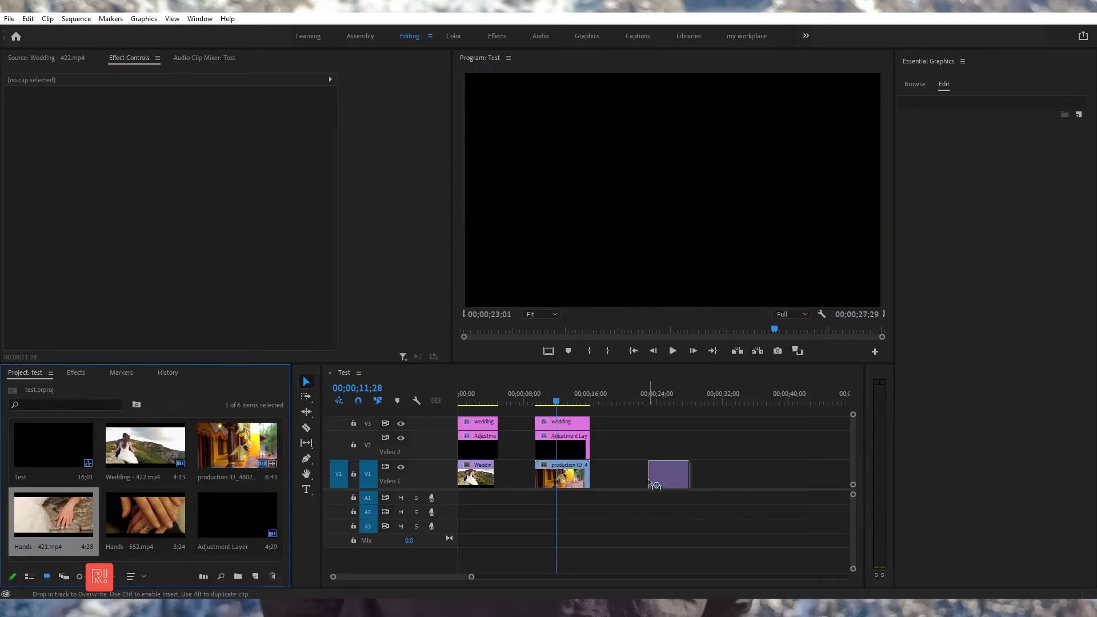
{"action": "left_click", "coordinate": [658, 401]}
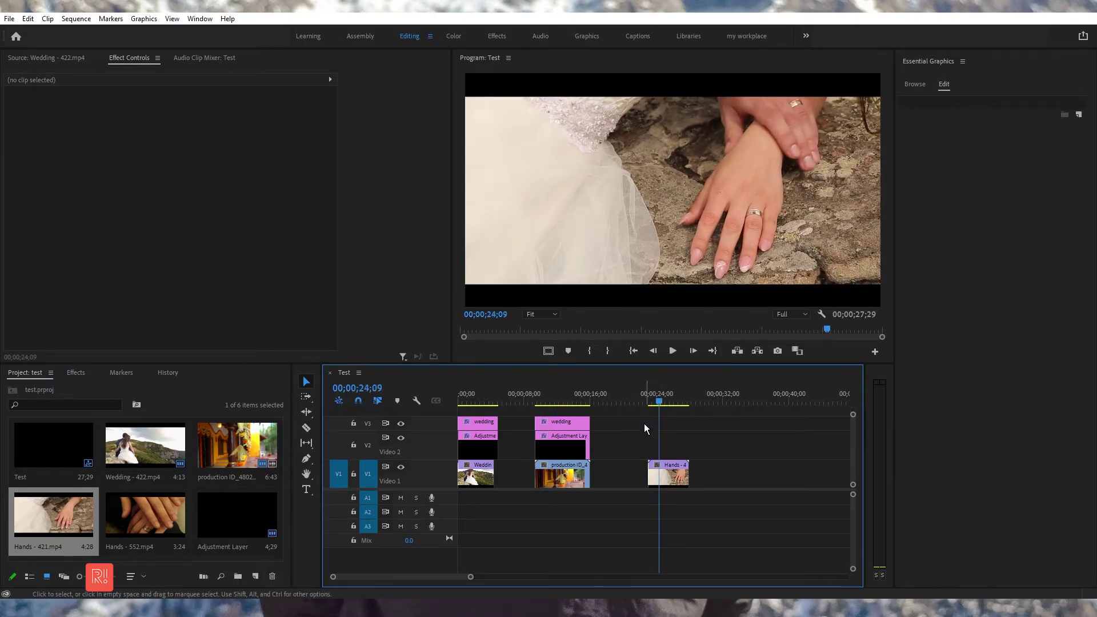
{"action": "left_click", "coordinate": [674, 480]}
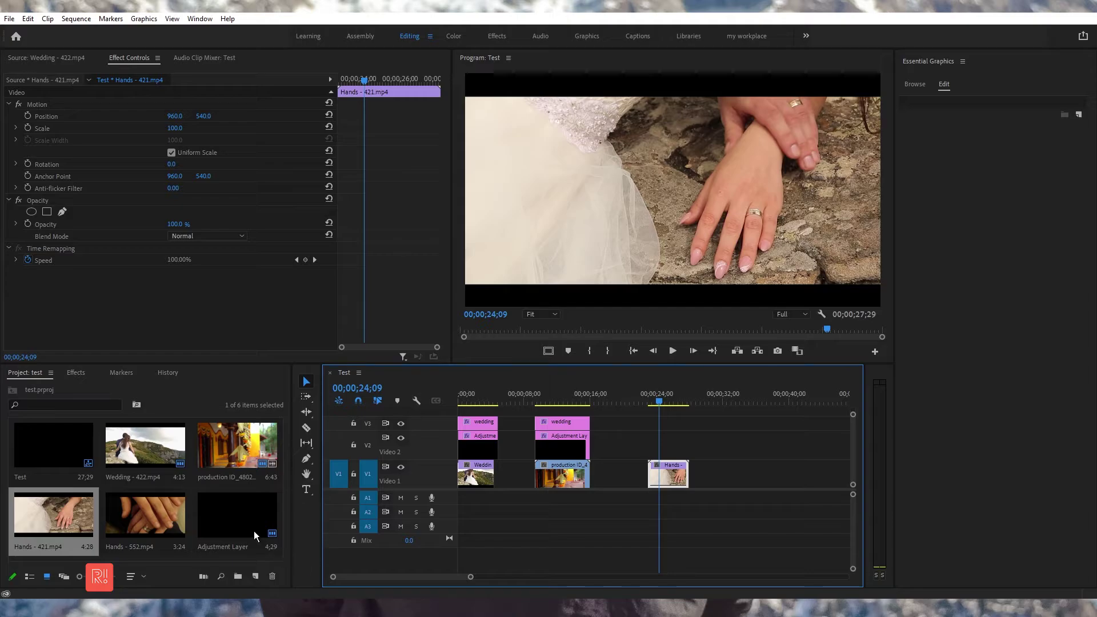
Put an adjustment layer on V2 above the Hands clip and expand the Effects Presets folder.
{"action": "left_click", "coordinate": [227, 537]}
{"action": "left_click_drag", "start_coordinate": [227, 529], "coordinate": [670, 439]}
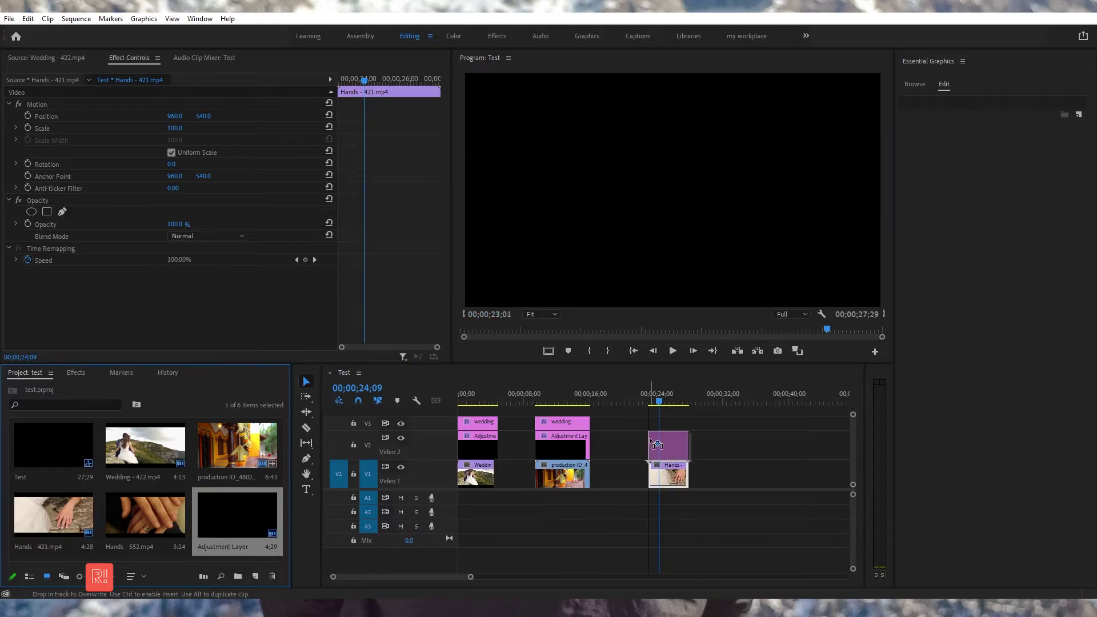
{"action": "left_click", "coordinate": [669, 439]}
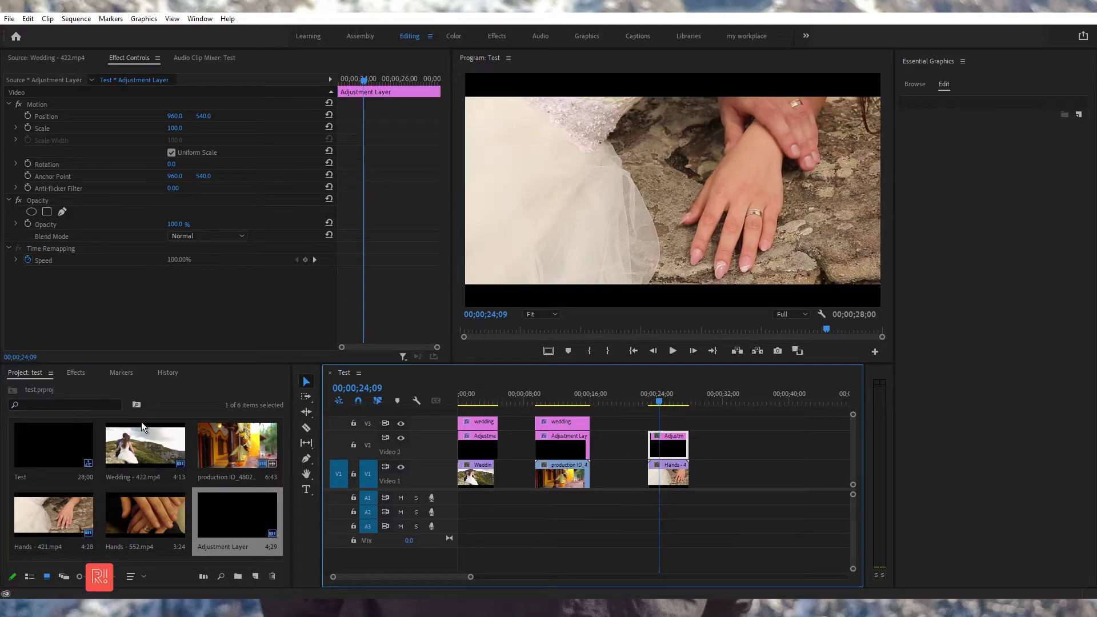
{"action": "left_click", "coordinate": [76, 373]}
{"action": "left_click", "coordinate": [8, 403]}
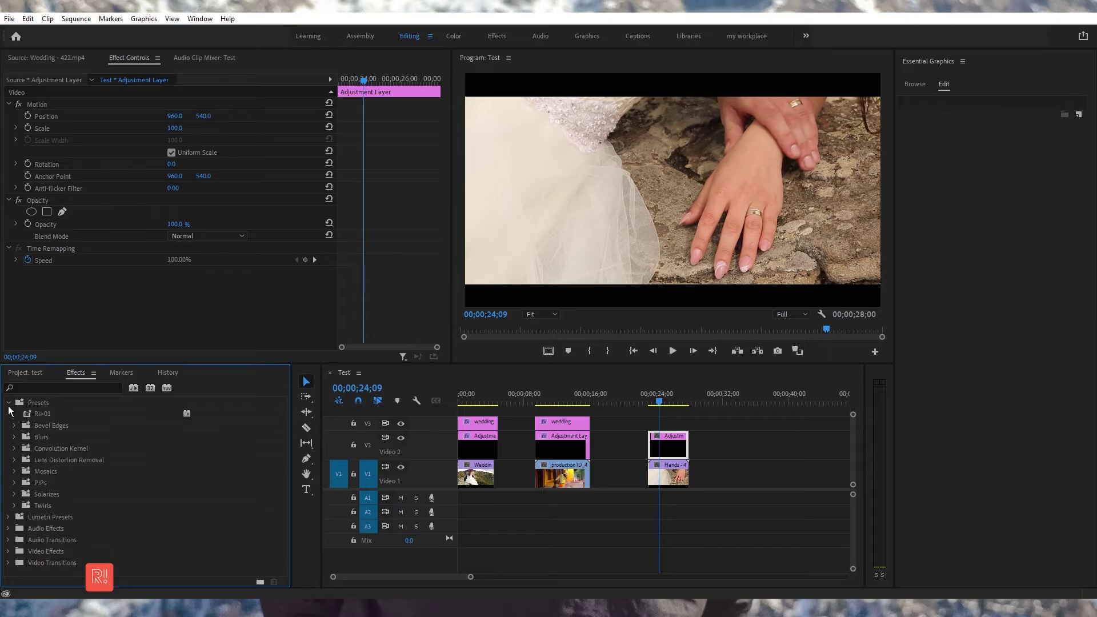
Apply the Ri>01 preset to the Hands adjustment layer and play the sequence to review the reveal.
{"action": "left_click", "coordinate": [31, 415]}
{"action": "left_click_drag", "start_coordinate": [30, 426], "coordinate": [664, 445]}
{"action": "left_click_drag", "start_coordinate": [661, 402], "coordinate": [648, 402]}
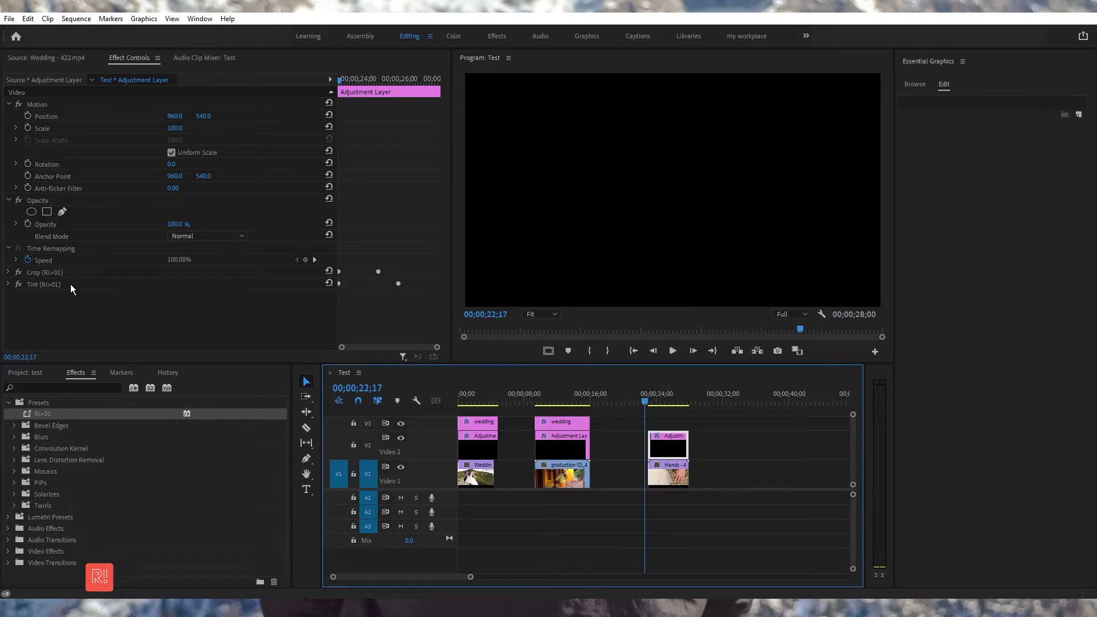
{"action": "key", "text": "space"}
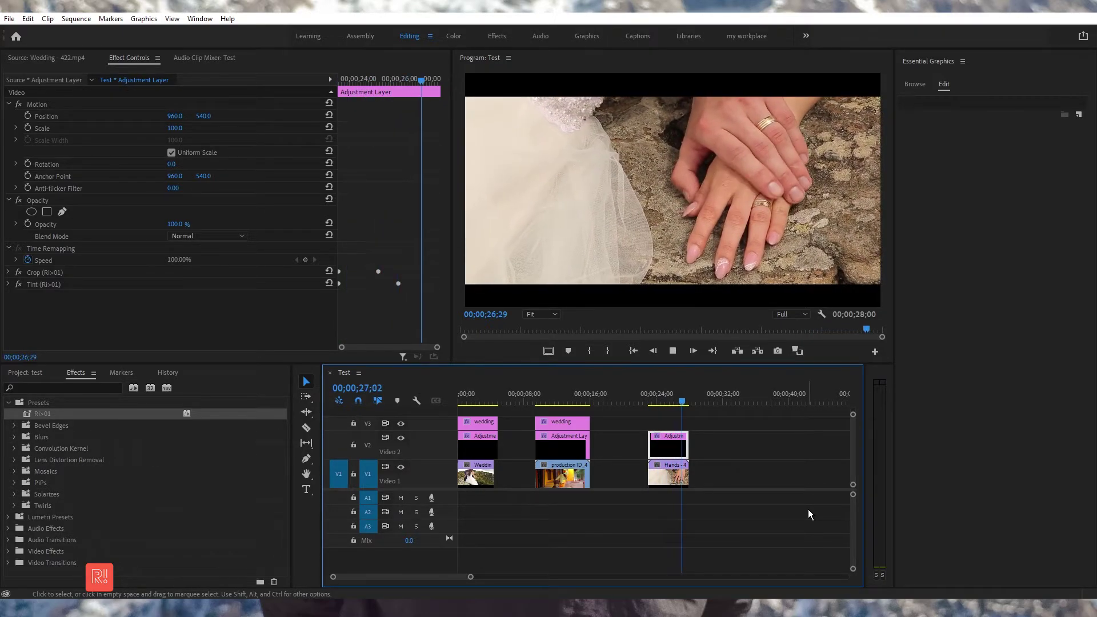
{"action": "key", "text": "space"}
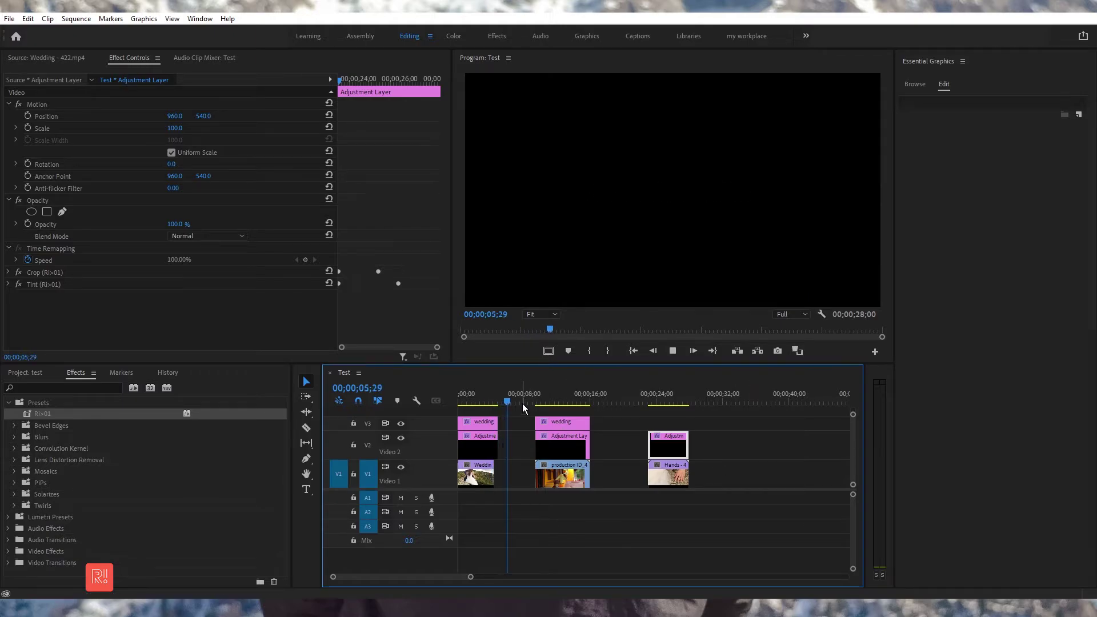
{"action": "key", "text": "space"}
{"action": "left_click_drag", "start_coordinate": [536, 406], "coordinate": [673, 400]}
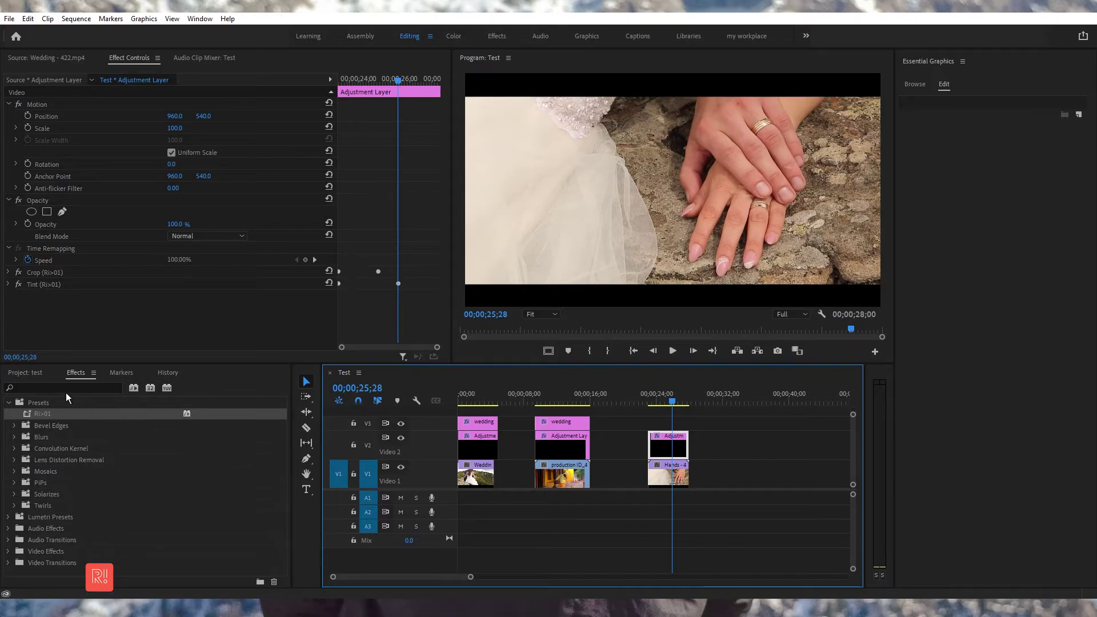
{"action": "left_click", "coordinate": [25, 373]}
Clear all clips from the Test sequence and delete the Adjustment Layer from the project.
{"action": "left_click_drag", "start_coordinate": [777, 433], "coordinate": [315, 505]}
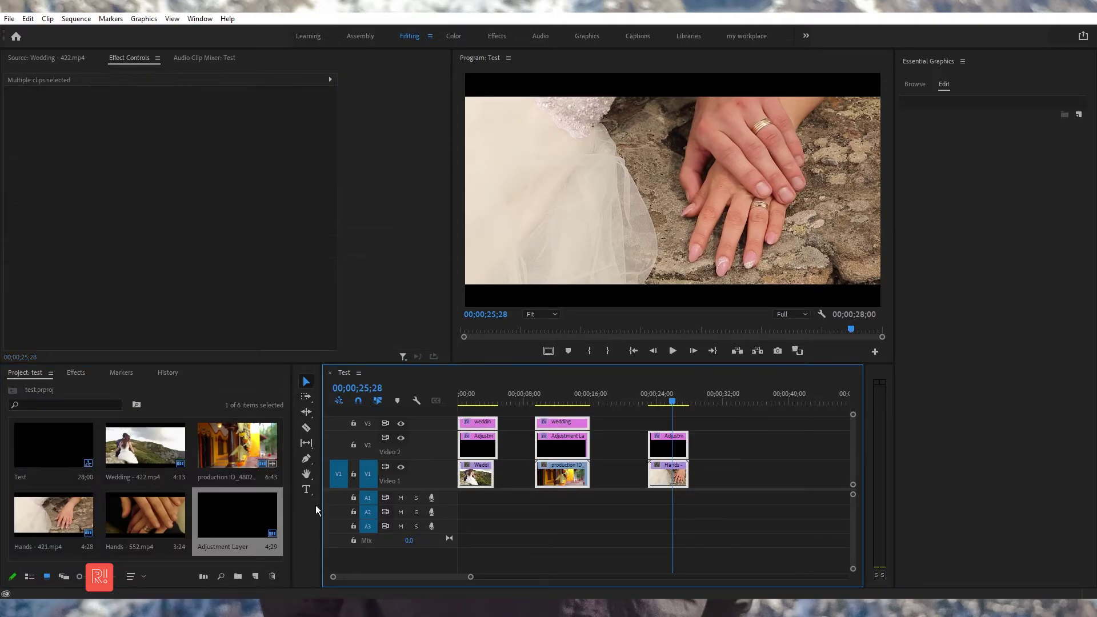
{"action": "key", "text": "Delete"}
{"action": "left_click", "coordinate": [259, 519]}
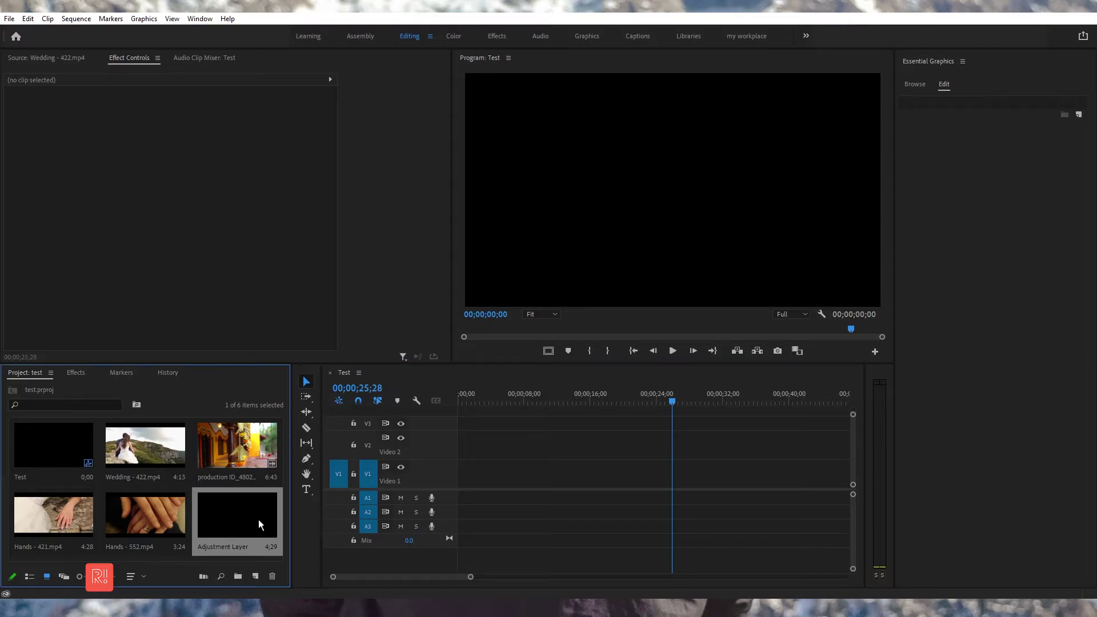
{"action": "key", "text": "Delete"}
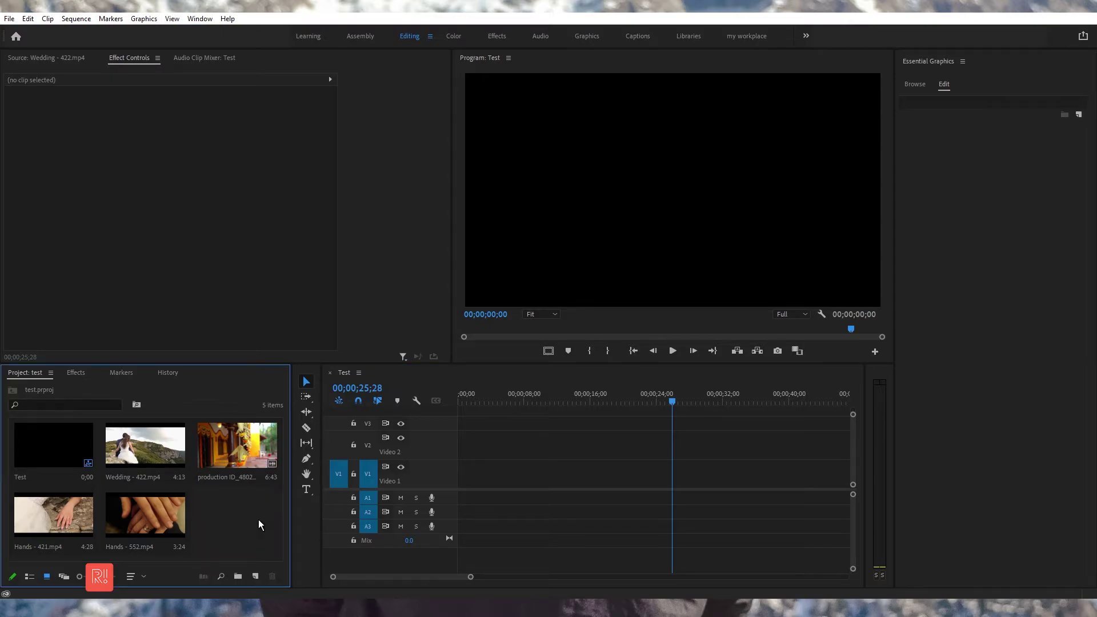
Close the Essential Graphics panel via its panel menu so the other panels widen.
{"action": "left_click", "coordinate": [508, 439]}
{"action": "left_click_drag", "start_coordinate": [511, 402], "coordinate": [463, 402]}
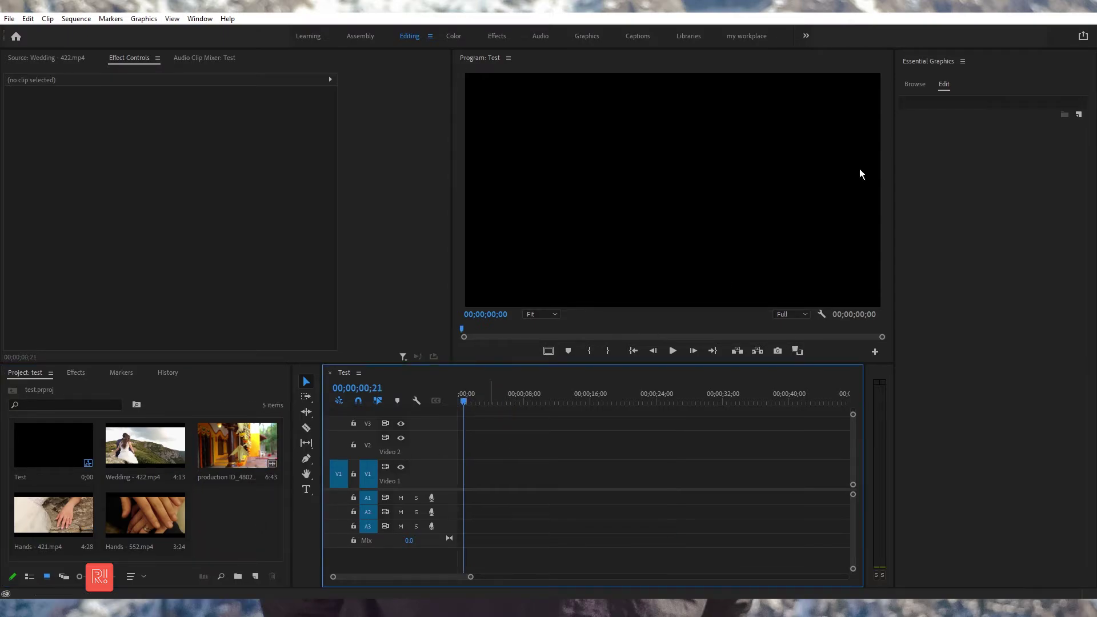
{"action": "left_click", "coordinate": [961, 61]}
{"action": "left_click", "coordinate": [931, 64]}
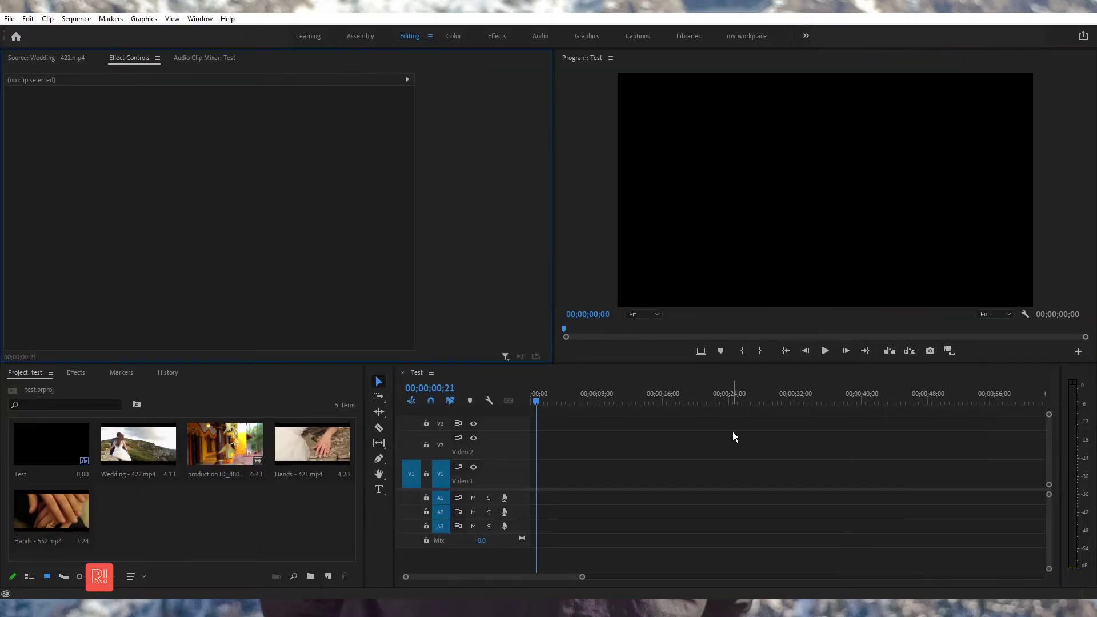
{"action": "left_click_drag", "start_coordinate": [574, 401], "coordinate": [547, 402]}
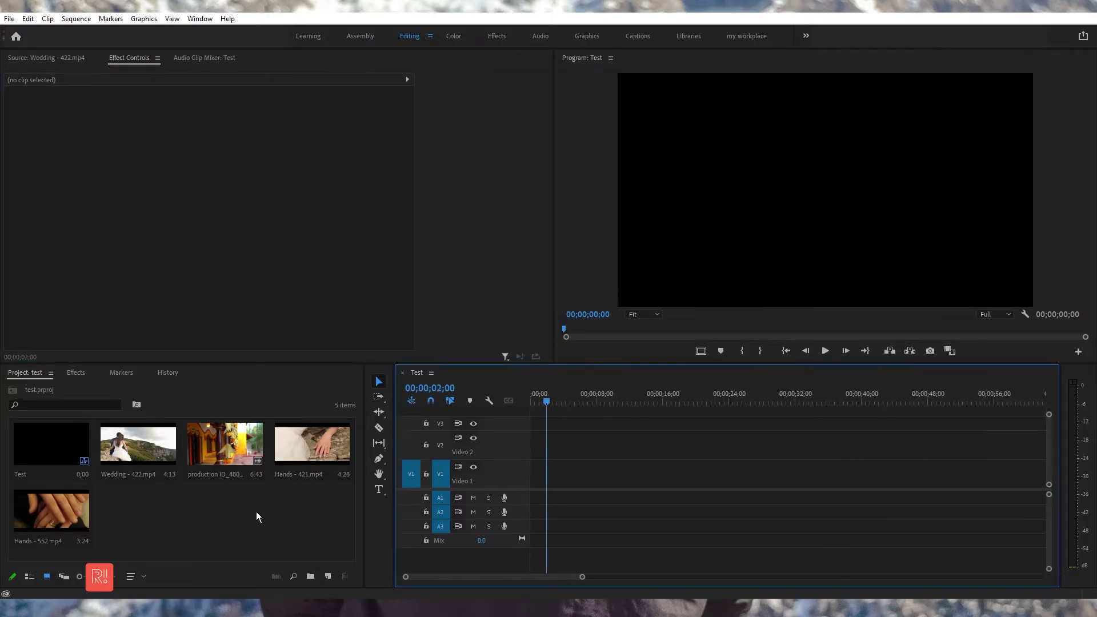
{"action": "left_click", "coordinate": [138, 502]}
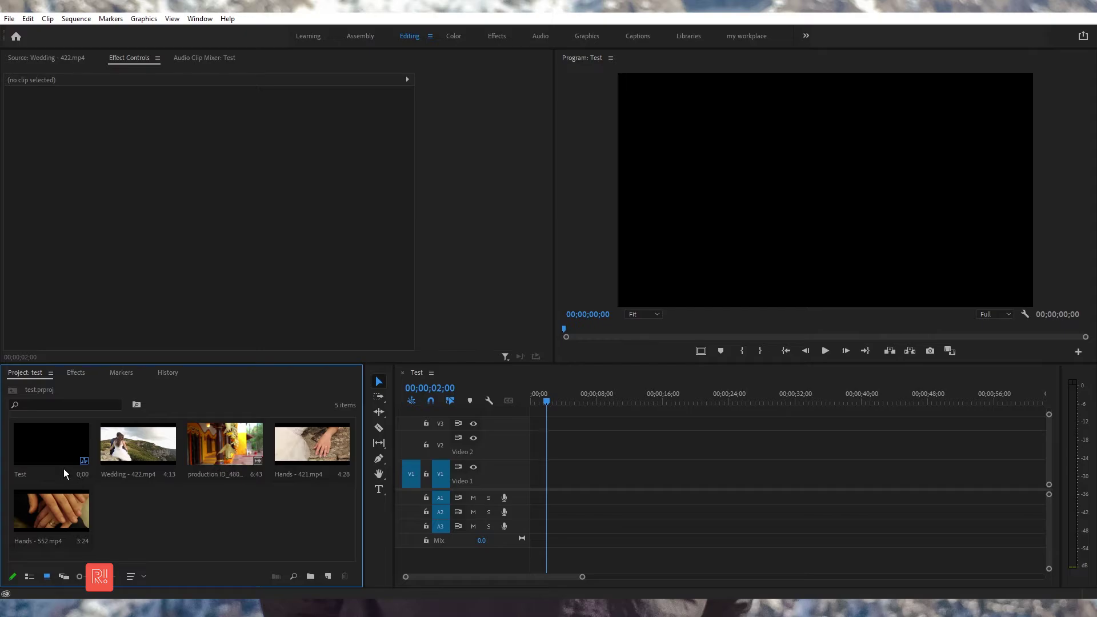
Place the Wedding - 422.mp4 video only at the start of V1.
{"action": "double_click", "coordinate": [121, 450]}
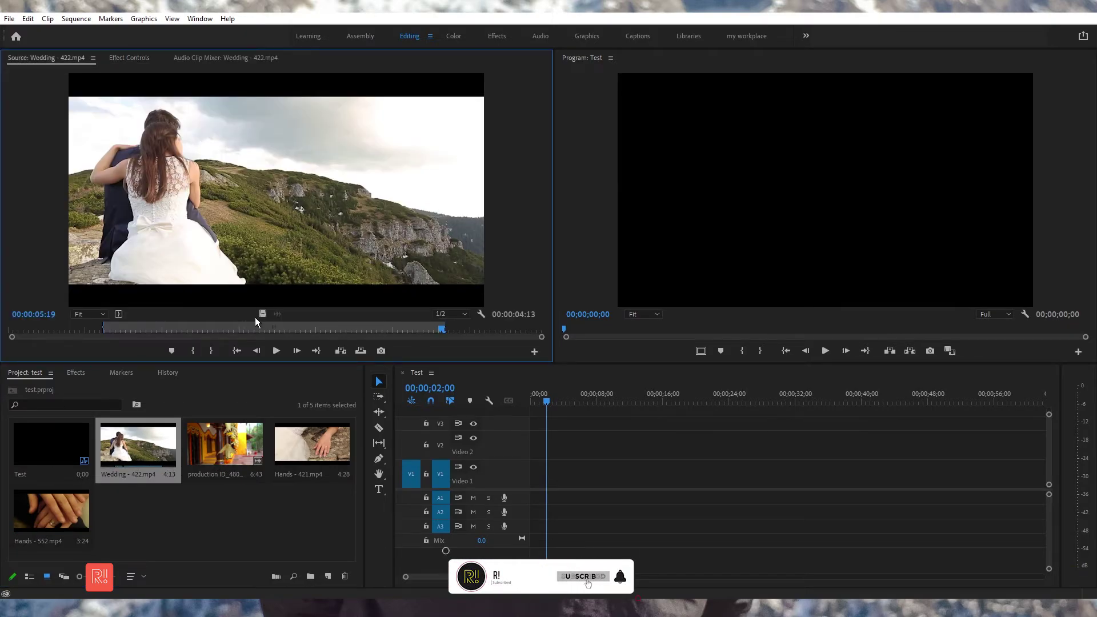
{"action": "left_click_drag", "start_coordinate": [300, 345], "coordinate": [540, 477]}
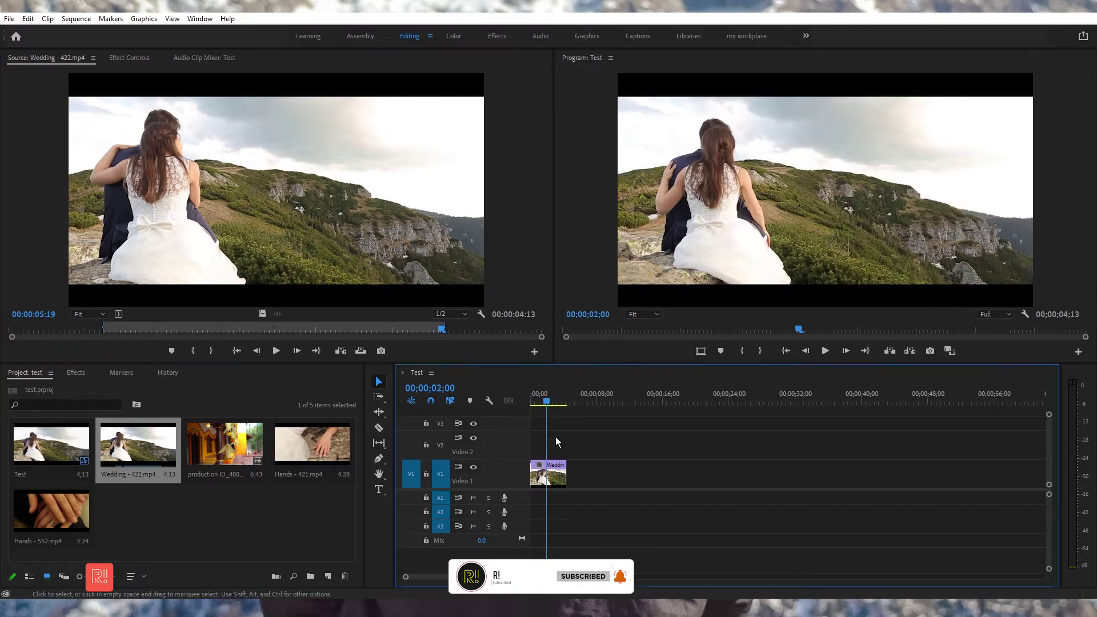
{"action": "left_click_drag", "start_coordinate": [550, 392], "coordinate": [520, 388]}
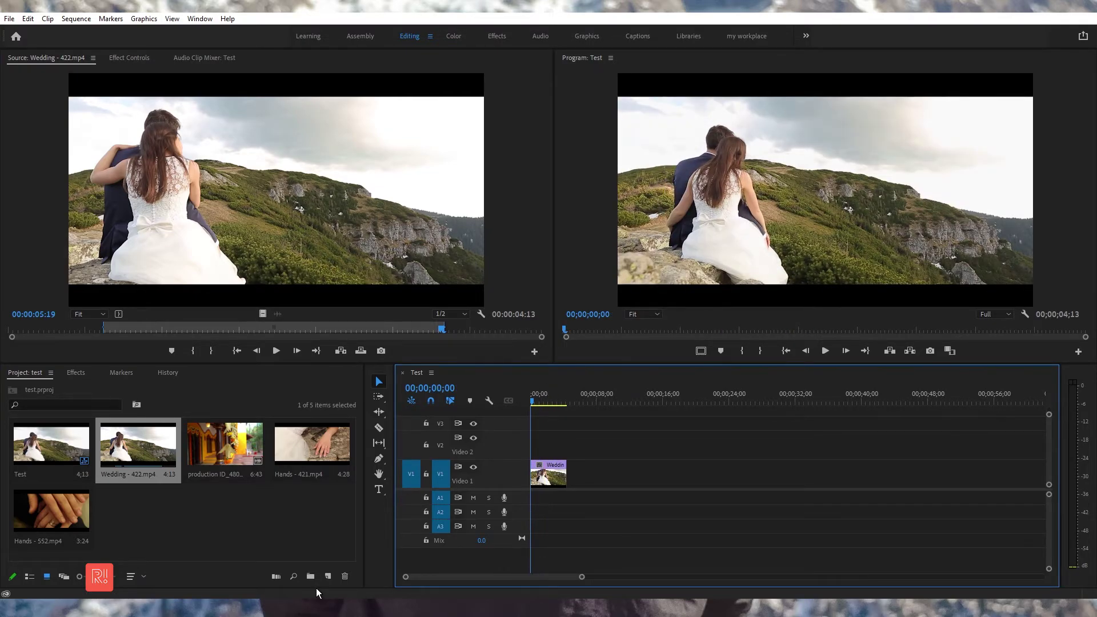
Create a 1920x1080 adjustment layer and stack it on V2 above the Wedding clip.
{"action": "left_click", "coordinate": [329, 559]}
{"action": "left_click", "coordinate": [328, 576]}
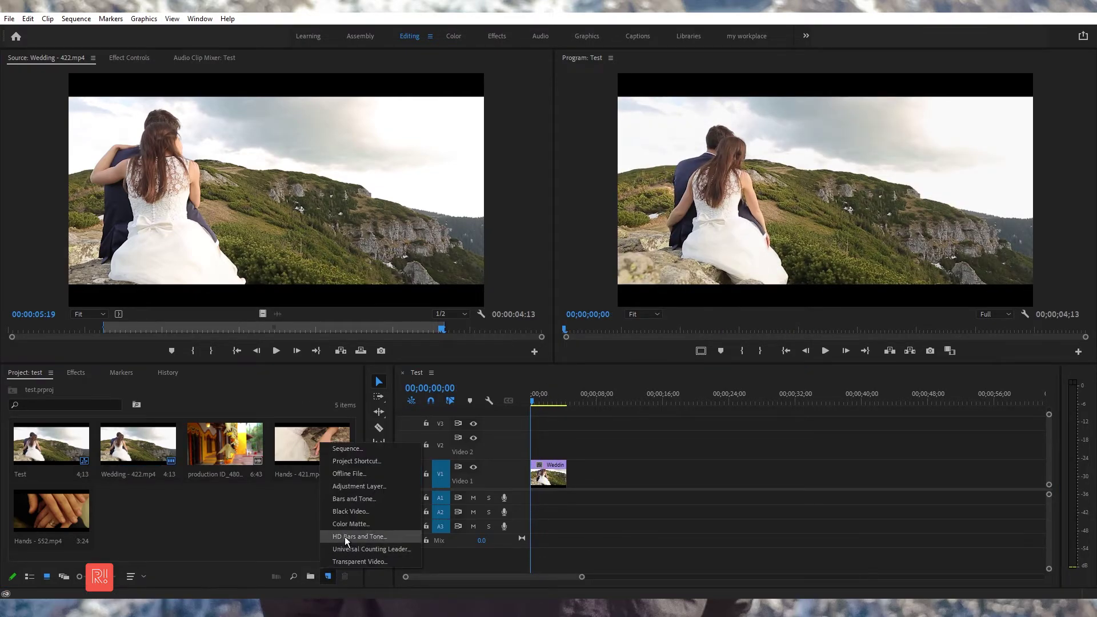
{"action": "left_click", "coordinate": [351, 485]}
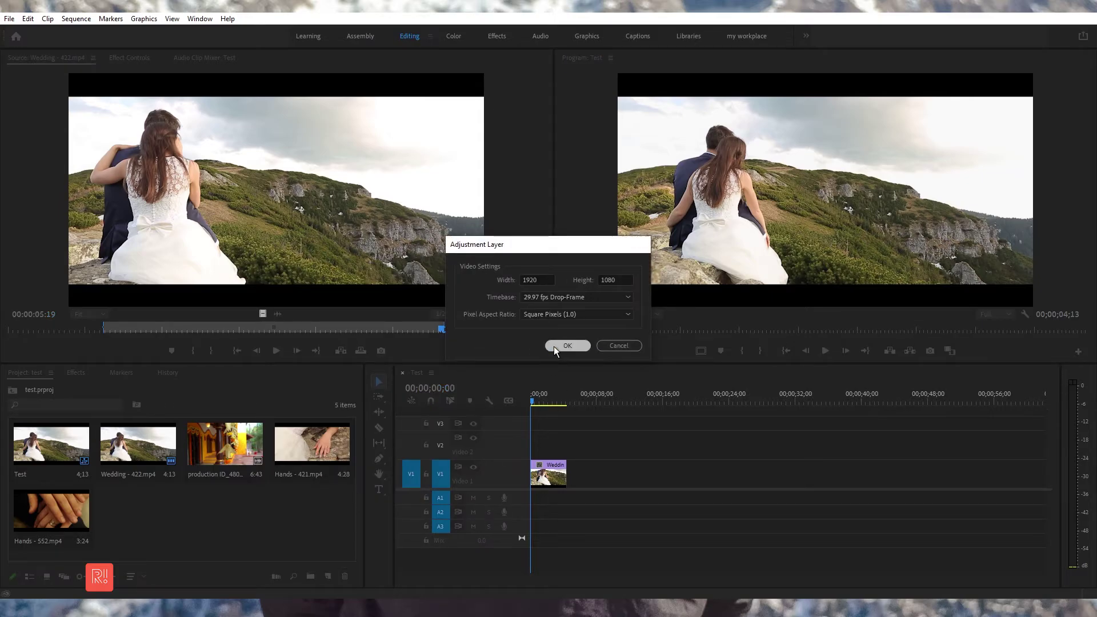
{"action": "left_click", "coordinate": [554, 347]}
{"action": "left_click_drag", "start_coordinate": [149, 512], "coordinate": [531, 446]}
{"action": "left_click_drag", "start_coordinate": [582, 576], "coordinate": [524, 577]}
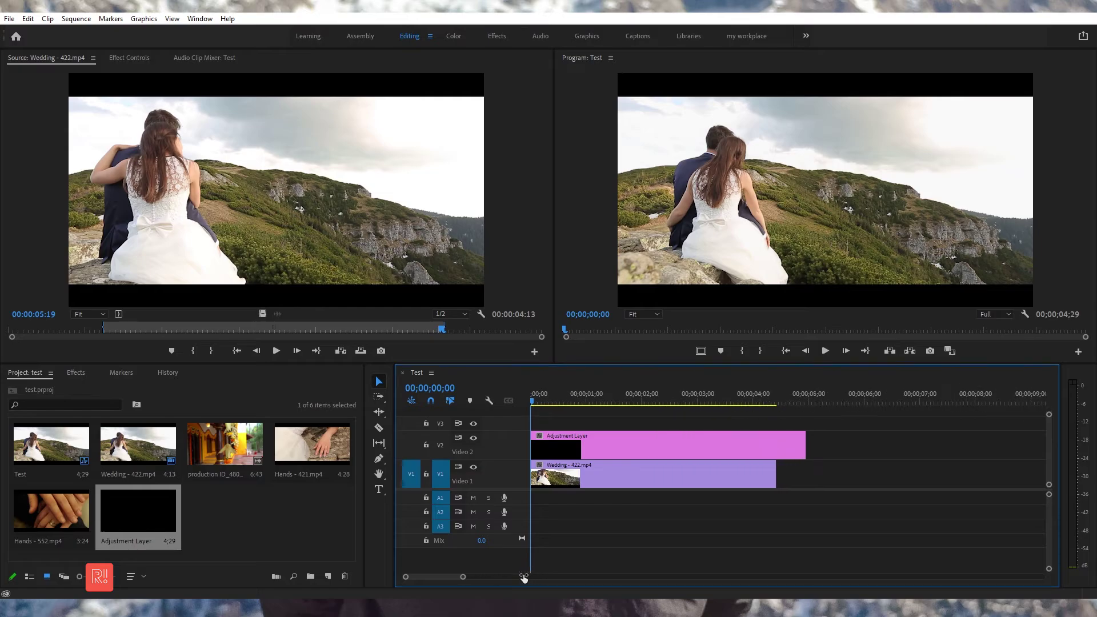
{"action": "left_click", "coordinate": [644, 451]}
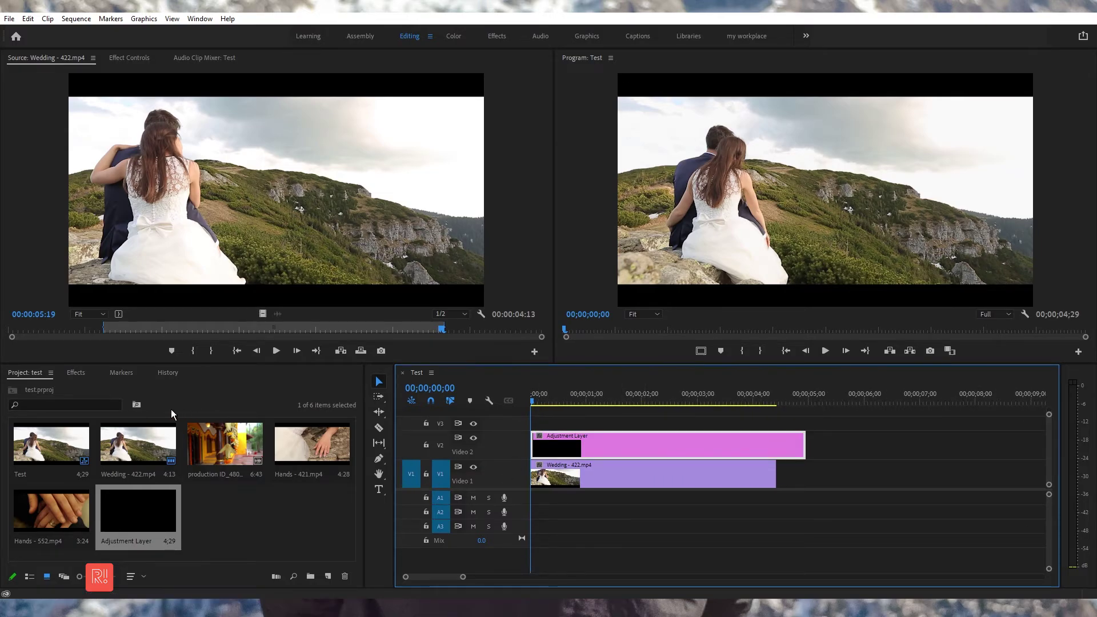
{"action": "left_click", "coordinate": [76, 373]}
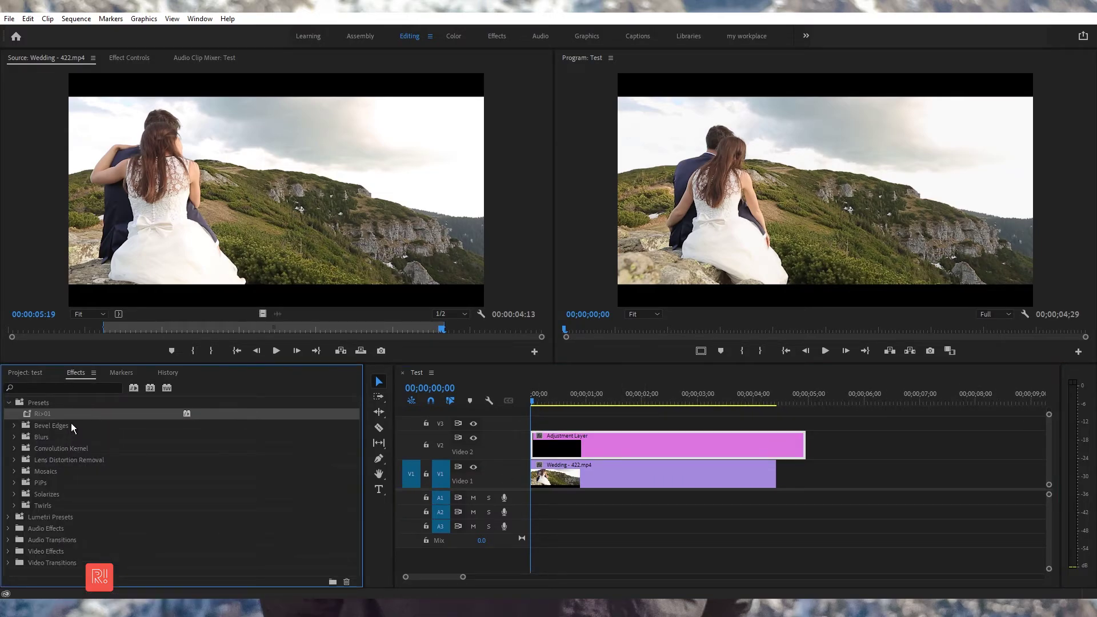
Apply the Crop effect to the adjustment layer with Top and Bottom set to 50%.
{"action": "left_click", "coordinate": [33, 387]}
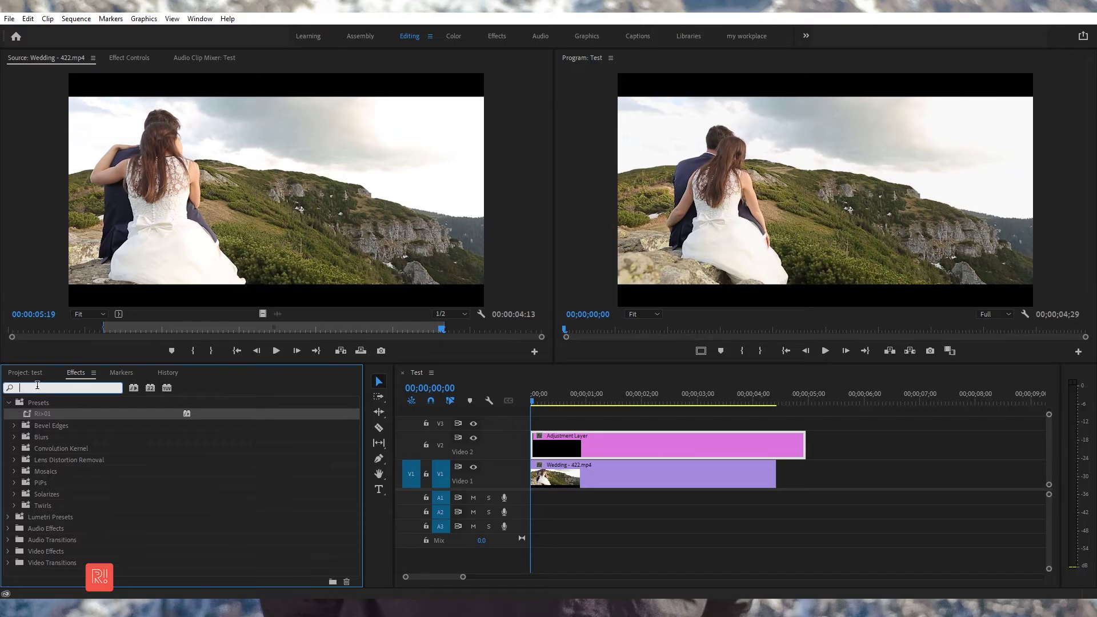
{"action": "type", "text": "crop"}
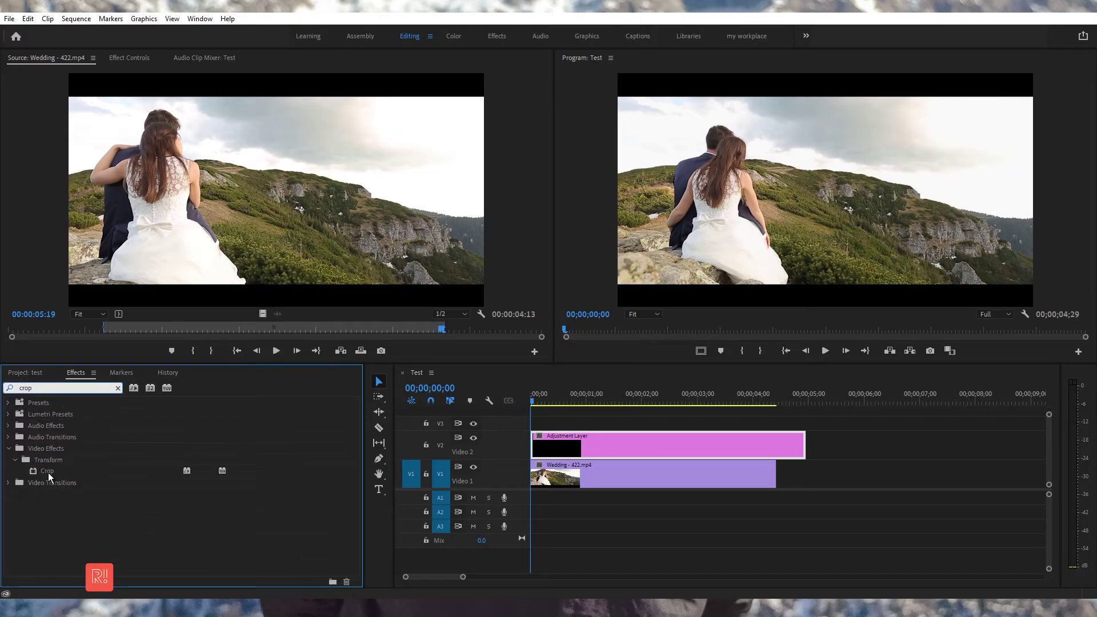
{"action": "left_click_drag", "start_coordinate": [48, 472], "coordinate": [598, 451]}
{"action": "left_click", "coordinate": [135, 59]}
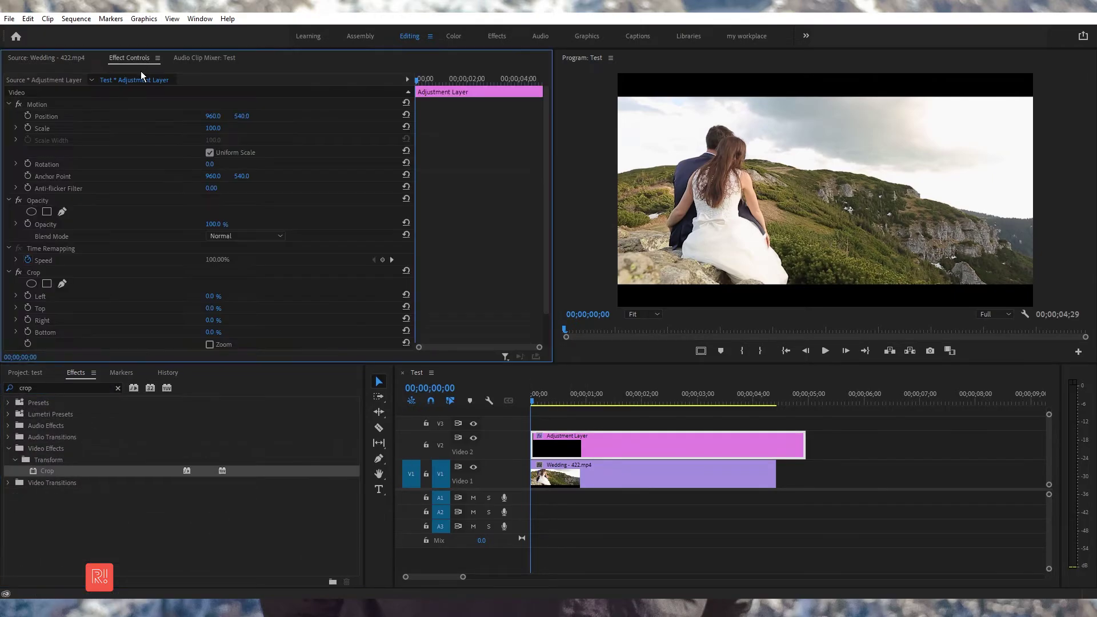
{"action": "scroll", "coordinate": [282, 239], "scroll_direction": "down", "scroll_amount": 3}
{"action": "scroll", "coordinate": [241, 304], "scroll_direction": "down", "scroll_amount": 1}
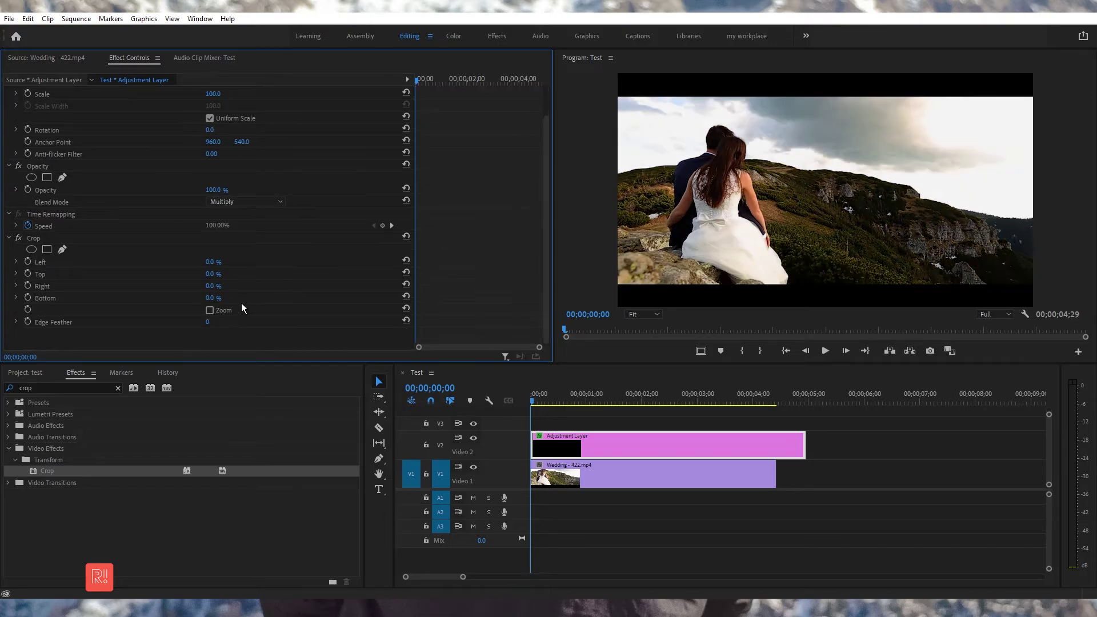
{"action": "left_click", "coordinate": [212, 275]}
{"action": "type", "text": "50"}
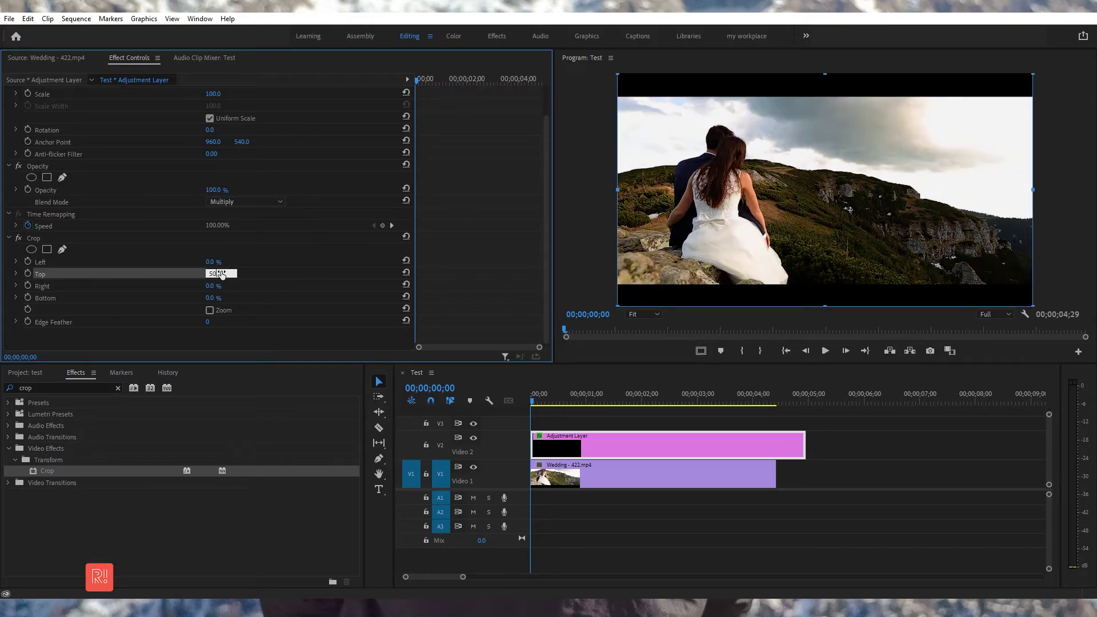
{"action": "key", "text": "Return"}
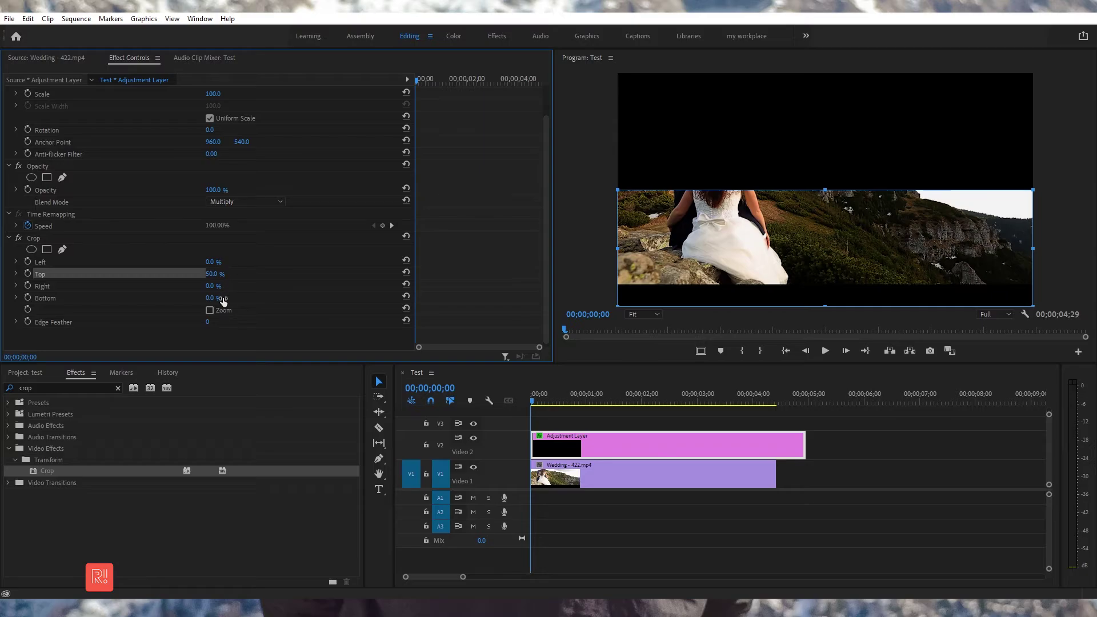
{"action": "type", "text": "50"}
{"action": "key", "text": "Return"}
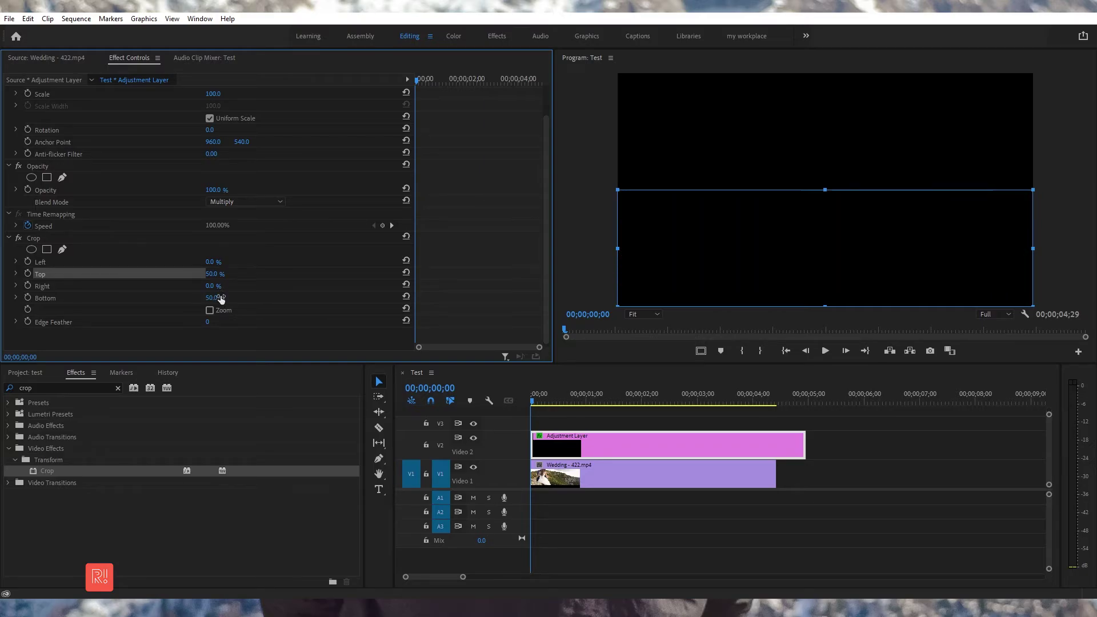
Keyframe Crop Top and Bottom at 50% at the start, returning to 0% at about two seconds.
{"action": "left_click", "coordinate": [27, 274]}
{"action": "left_click", "coordinate": [27, 298]}
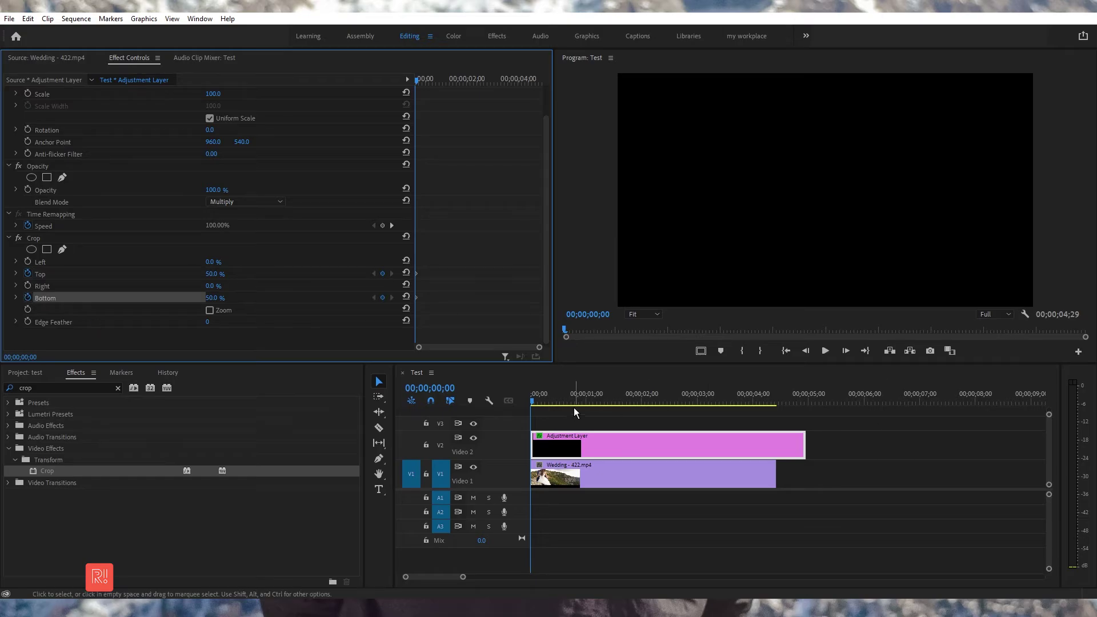
{"action": "left_click_drag", "start_coordinate": [573, 401], "coordinate": [594, 402]}
{"action": "left_click_drag", "start_coordinate": [590, 400], "coordinate": [643, 405]}
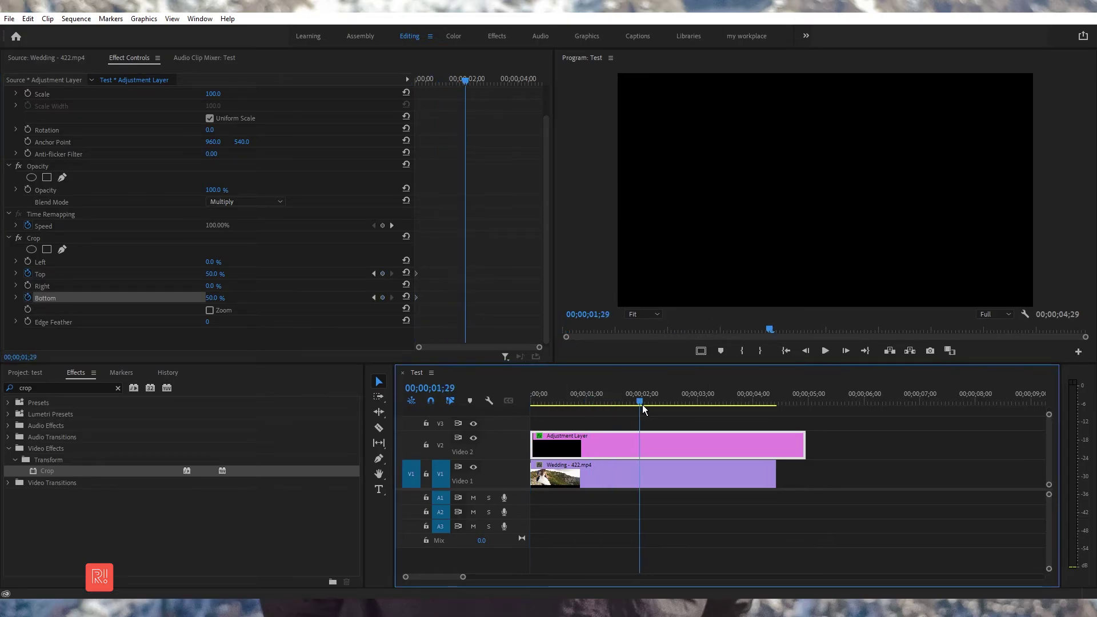
{"action": "left_click", "coordinate": [405, 296]}
{"action": "left_click", "coordinate": [406, 273]}
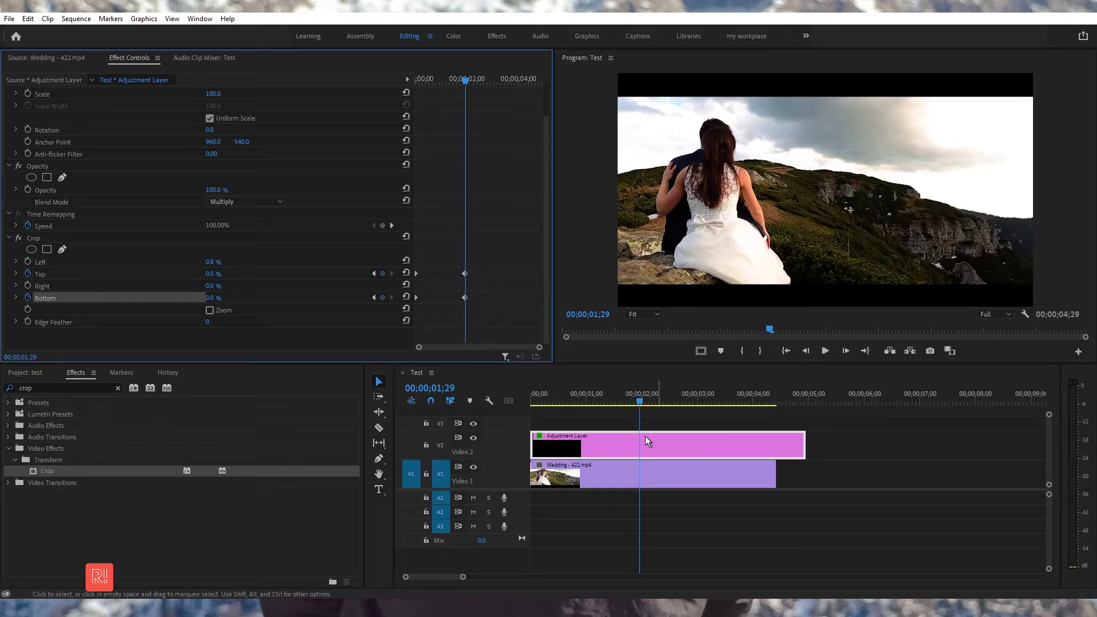
Play back the crop reveal from the start and check frames partway through it.
{"action": "left_click", "coordinate": [520, 395]}
{"action": "key", "text": "Home"}
{"action": "key", "text": "space"}
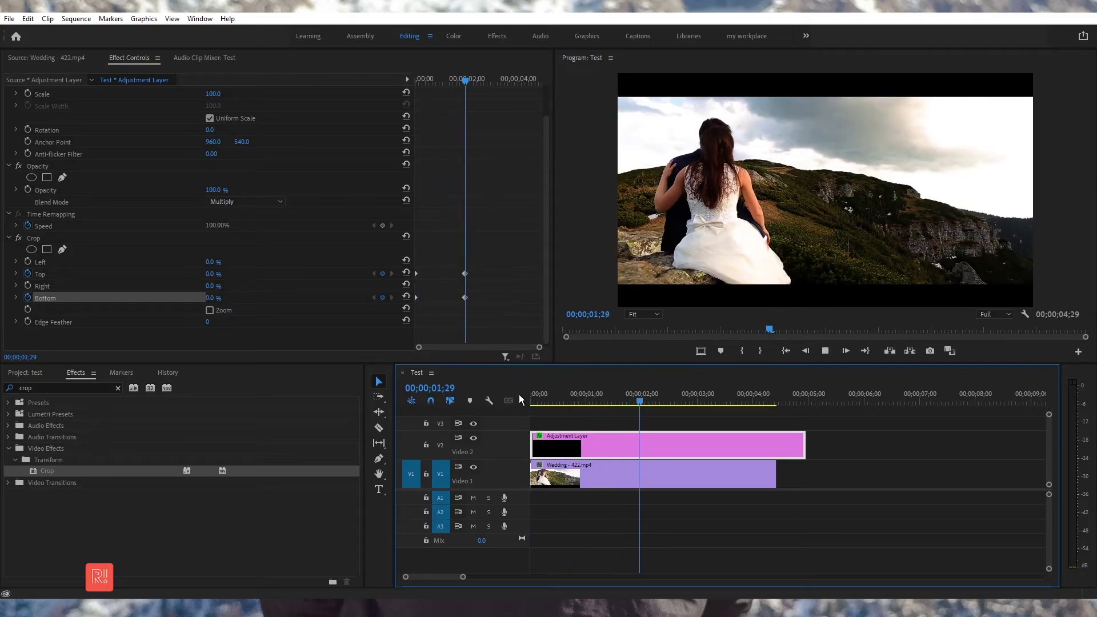
{"action": "key", "text": "space"}
{"action": "left_click", "coordinate": [552, 402]}
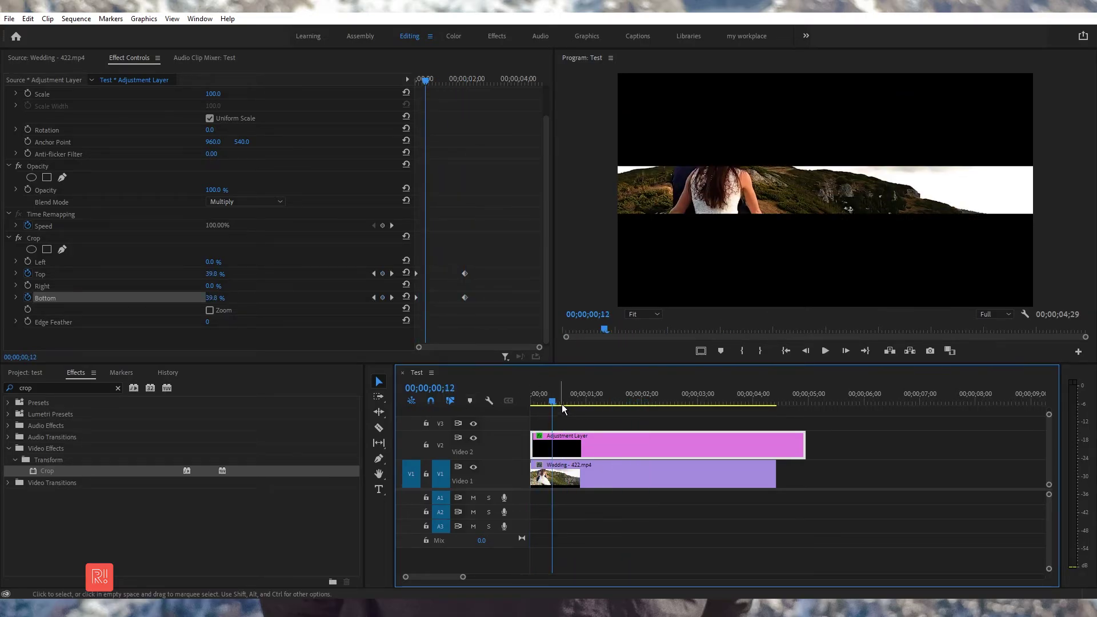
{"action": "left_click", "coordinate": [594, 404]}
{"action": "left_click", "coordinate": [117, 388]}
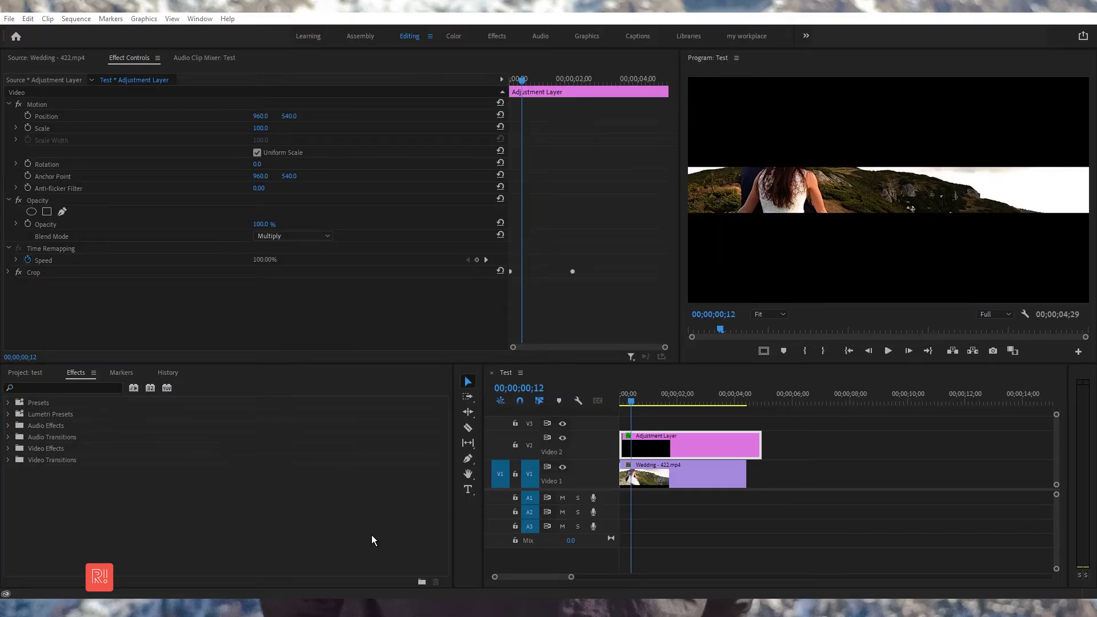
Apply Camera Blur from Blur & Sharpen to the Wedding clip.
{"action": "left_click", "coordinate": [658, 483]}
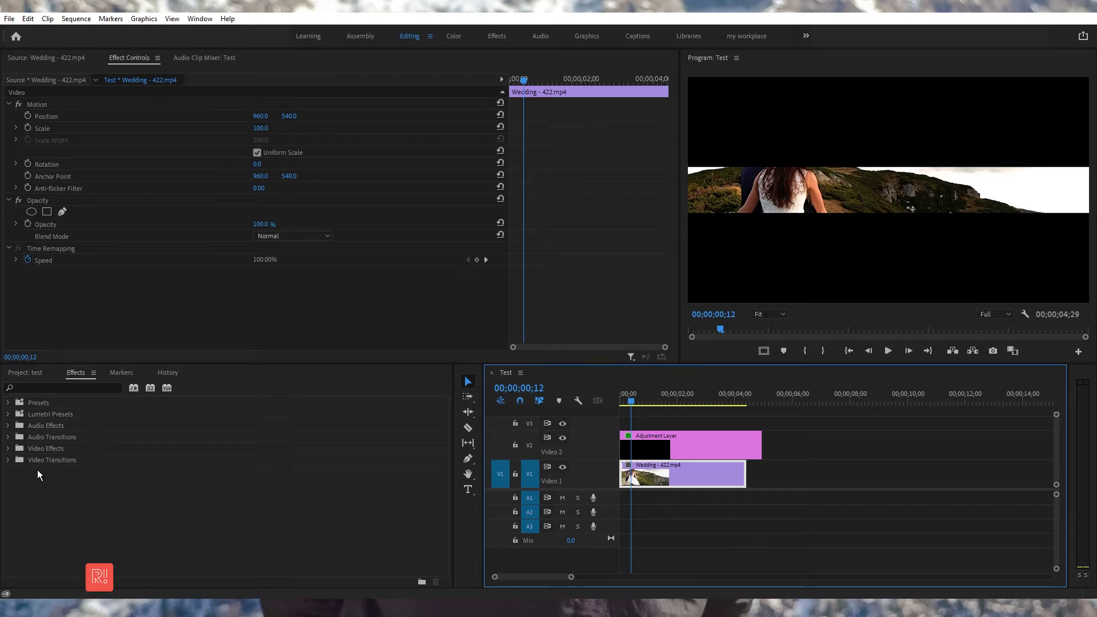
{"action": "left_click", "coordinate": [8, 449]}
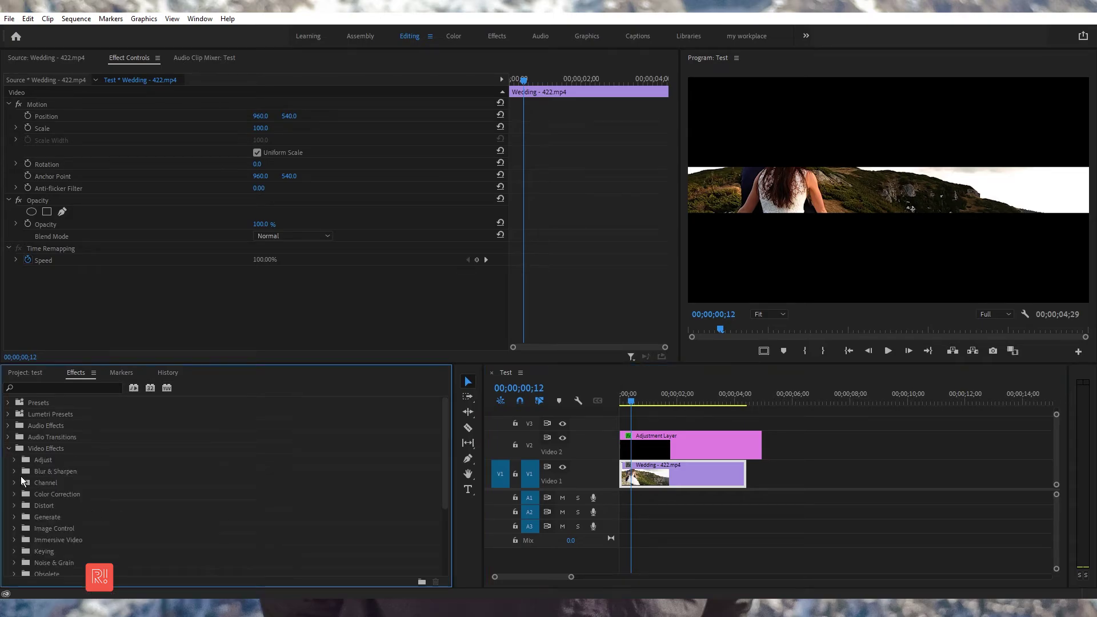
{"action": "left_click", "coordinate": [15, 471]}
{"action": "mouse_move", "coordinate": [37, 482]}
{"action": "left_mouse_down"}
{"action": "mouse_move", "coordinate": [632, 530]}
{"action": "mouse_move", "coordinate": [654, 480]}
{"action": "left_mouse_up"}
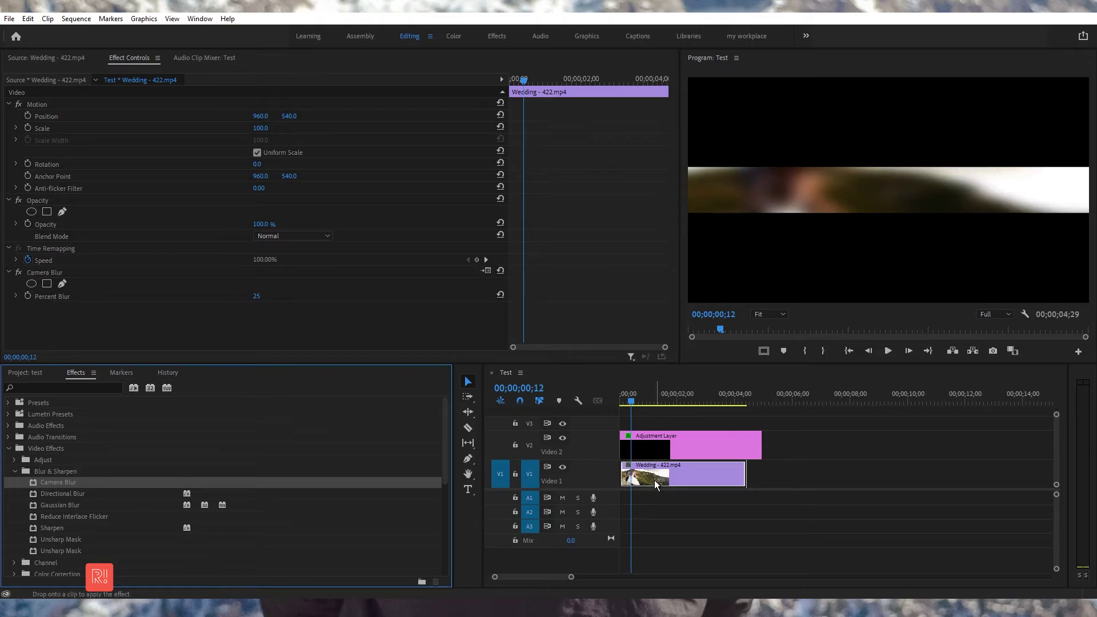
Keyframe the Camera Blur Percent Blur to 0 at about 1;23.
{"action": "left_click_drag", "start_coordinate": [647, 404], "coordinate": [670, 401]}
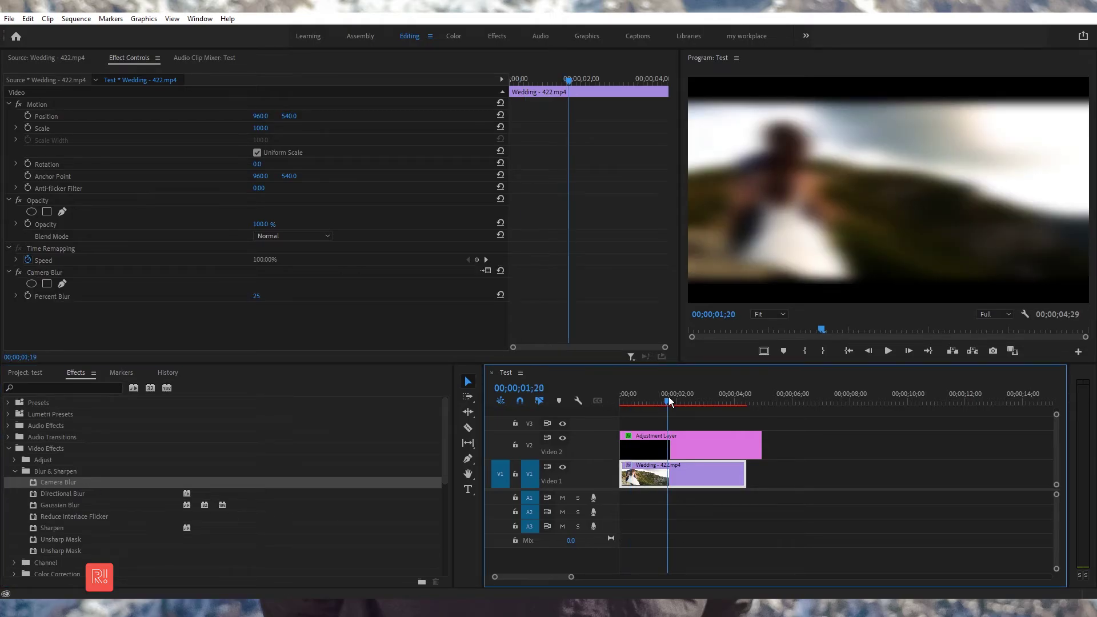
{"action": "left_click", "coordinate": [669, 402]}
{"action": "left_click", "coordinate": [257, 295]}
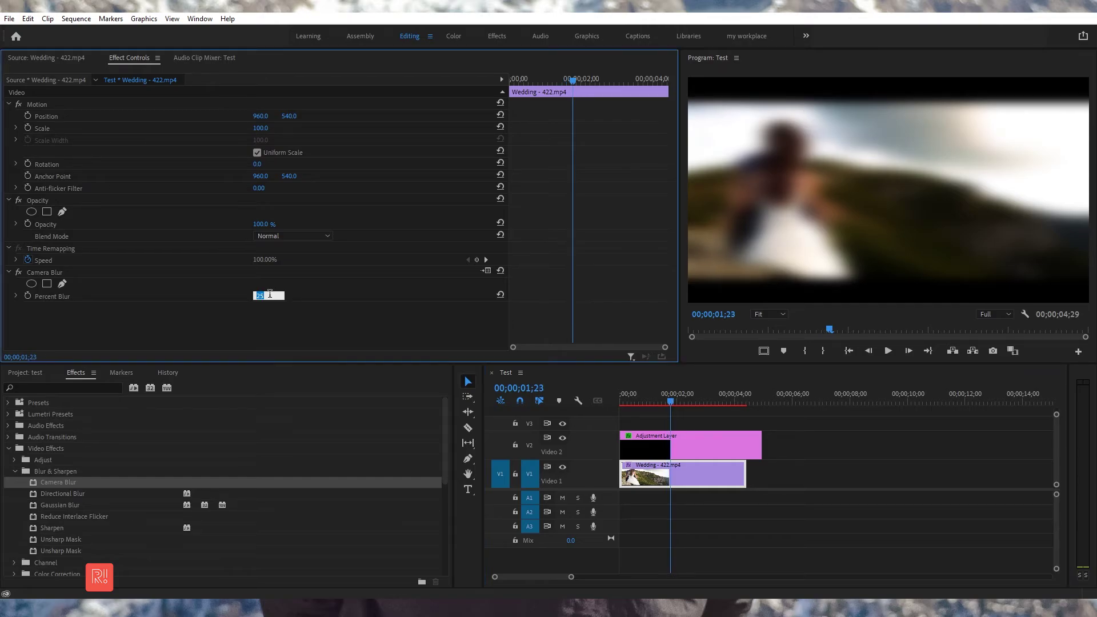
{"action": "type", "text": "0"}
{"action": "key", "text": "Return"}
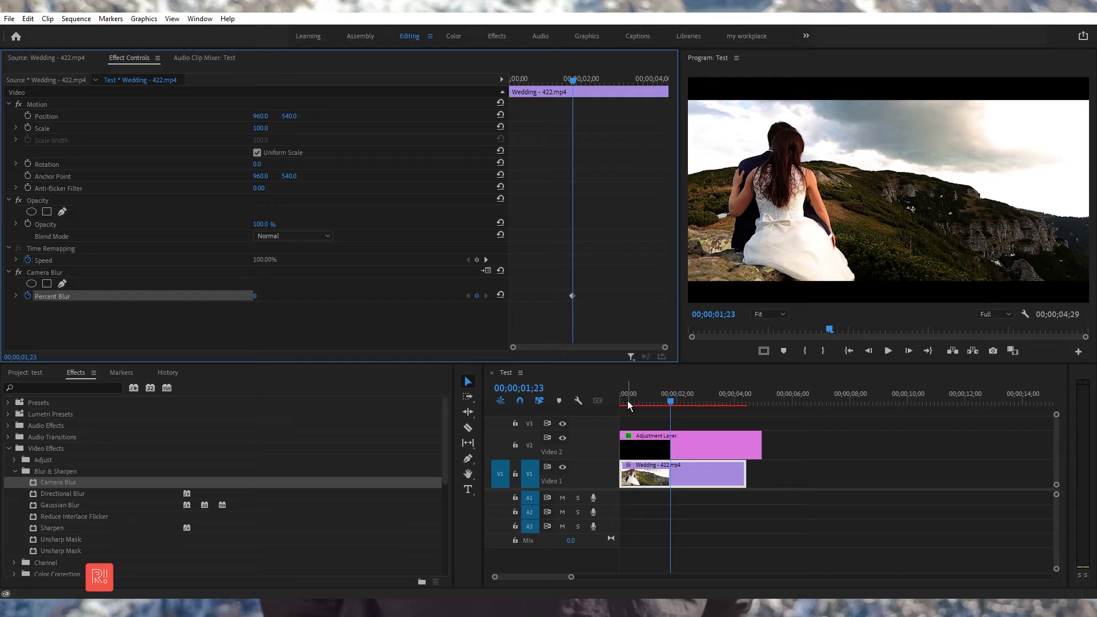
Play the sequence from the start to preview the blur clearing.
{"action": "left_click", "coordinate": [627, 400]}
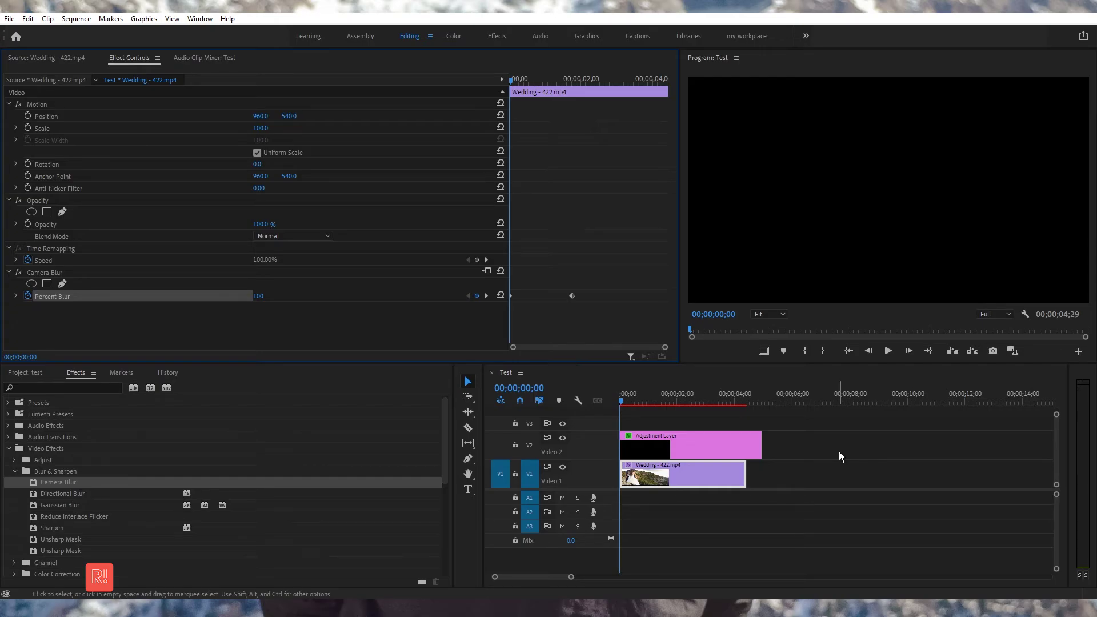
{"action": "key", "text": "space"}
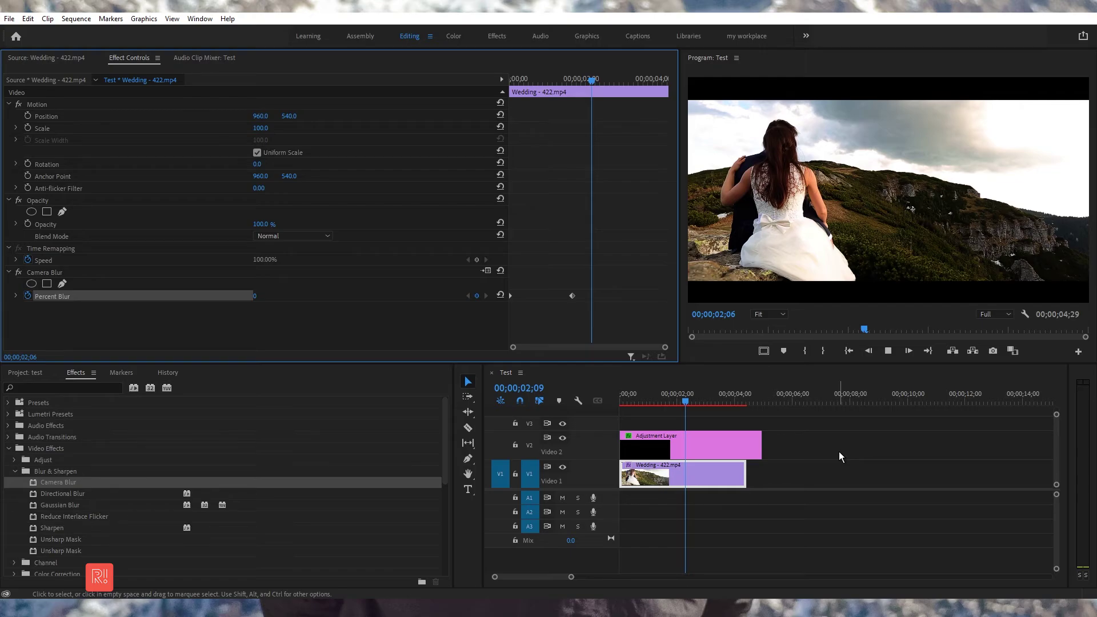
{"action": "left_click", "coordinate": [636, 400]}
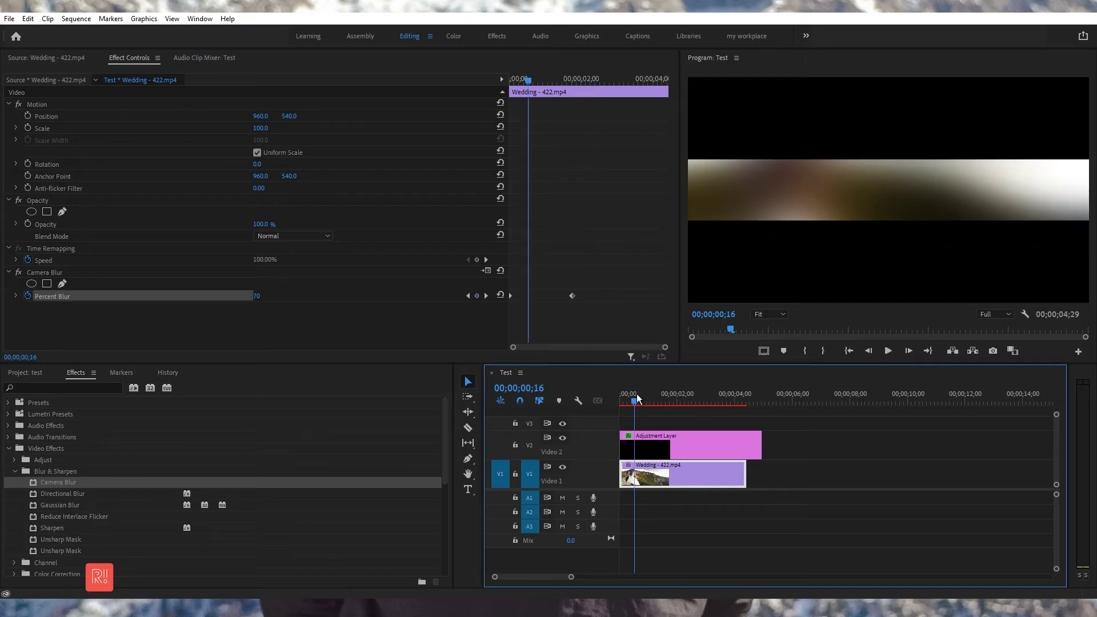
{"action": "left_click", "coordinate": [468, 489]}
Add a WEDDING text title and move its clip to the sequence start.
{"action": "left_click", "coordinate": [771, 191]}
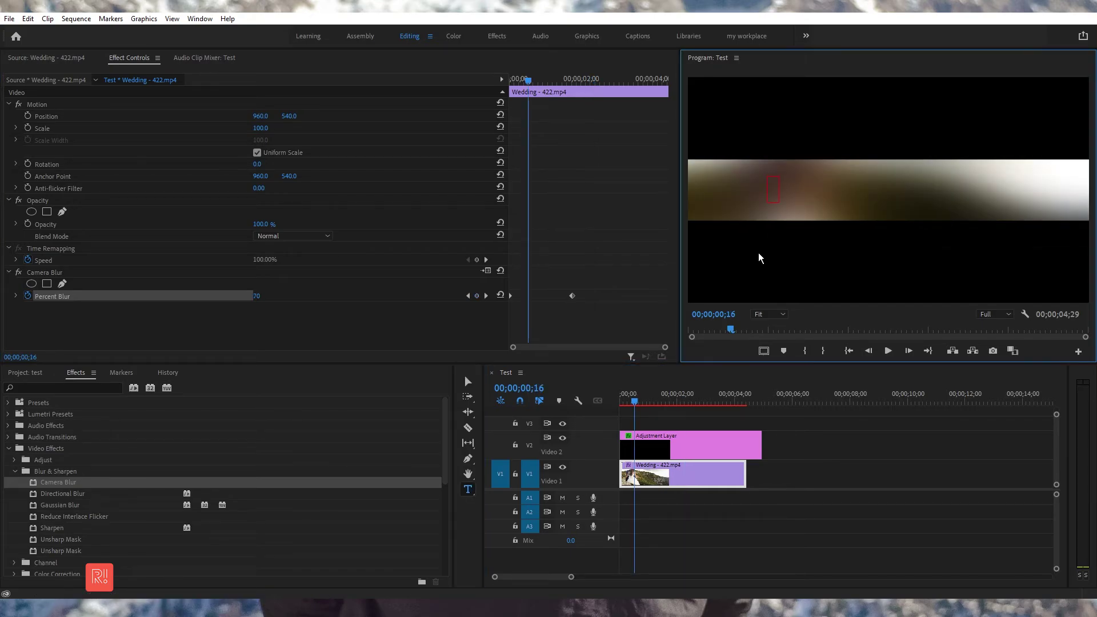
{"action": "type", "text": "WEDDING"}
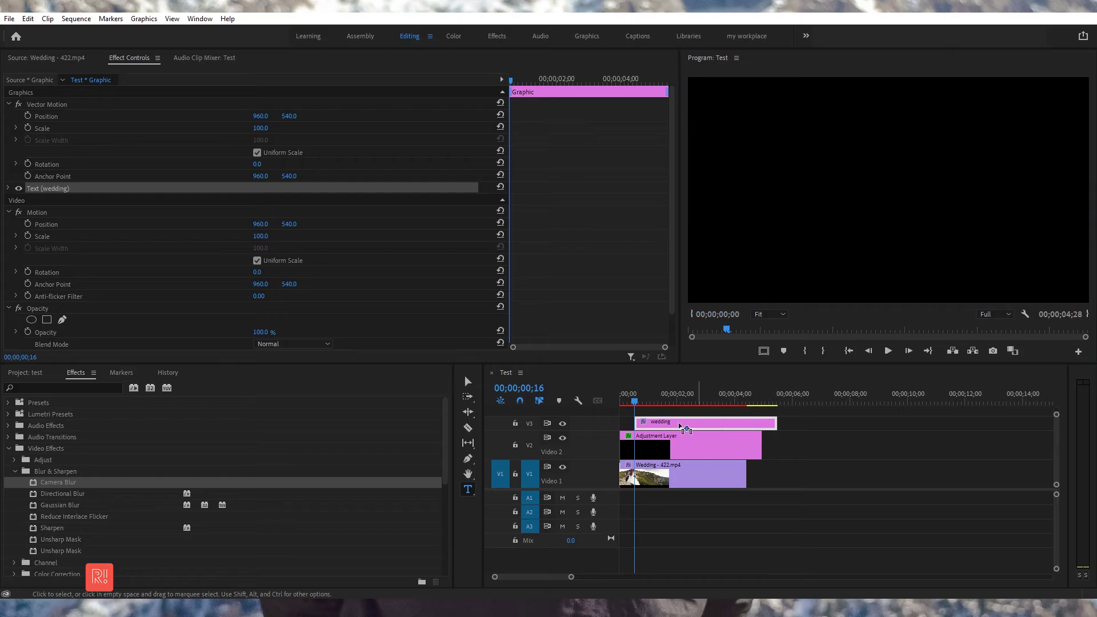
{"action": "left_click_drag", "start_coordinate": [723, 423], "coordinate": [681, 433]}
Centre the WEDDING title horizontally and centre-align its text in Essential Graphics.
{"action": "left_click", "coordinate": [200, 18]}
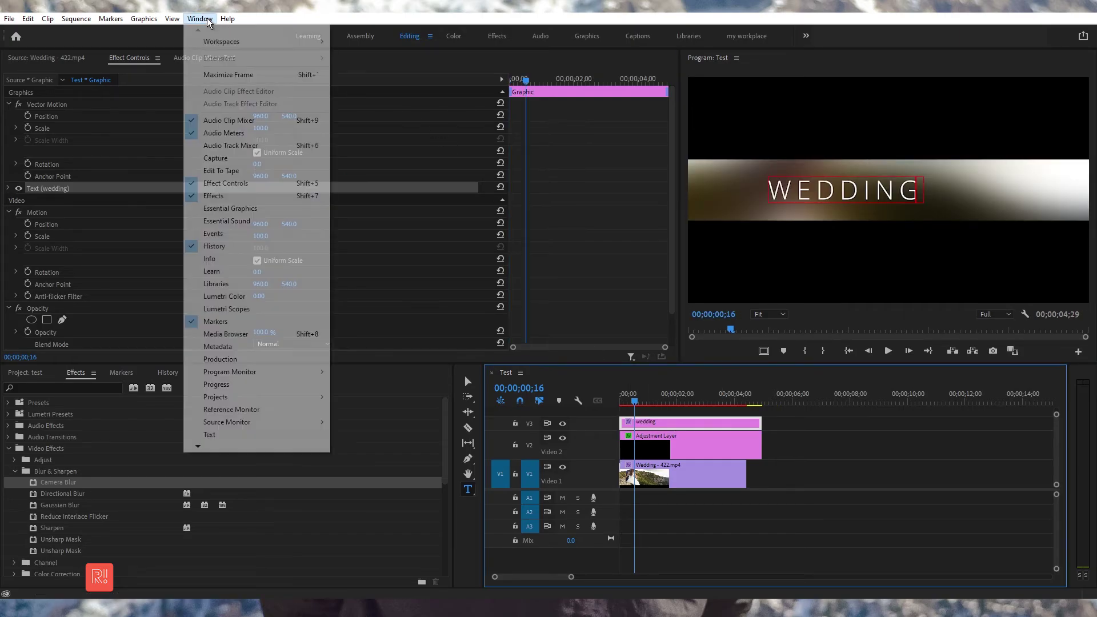
{"action": "left_click", "coordinate": [240, 208]}
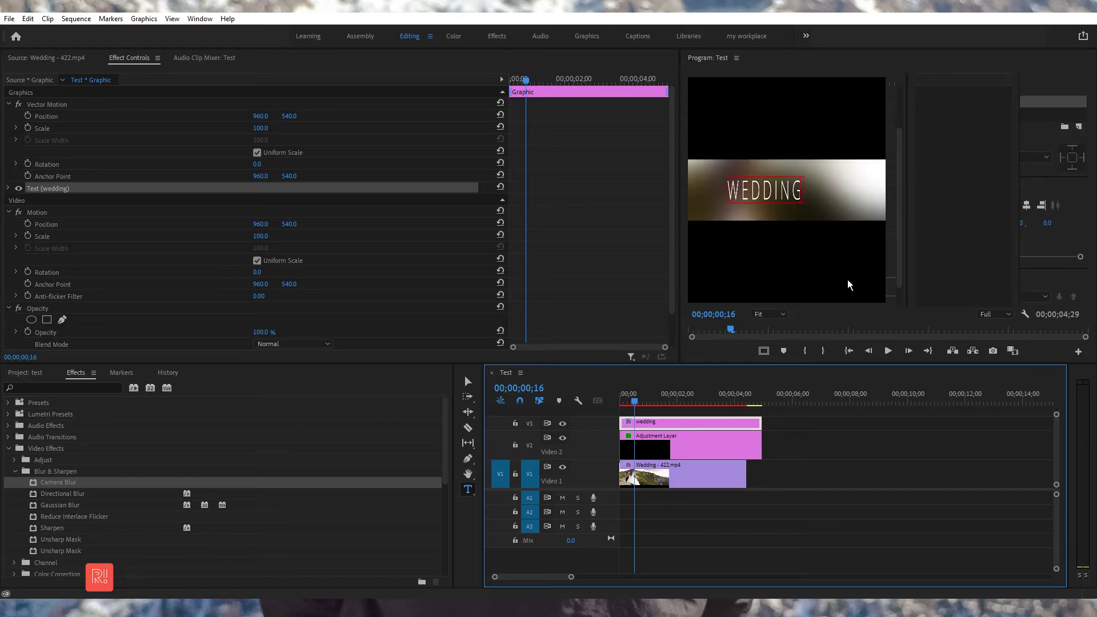
{"action": "left_click", "coordinate": [944, 84]}
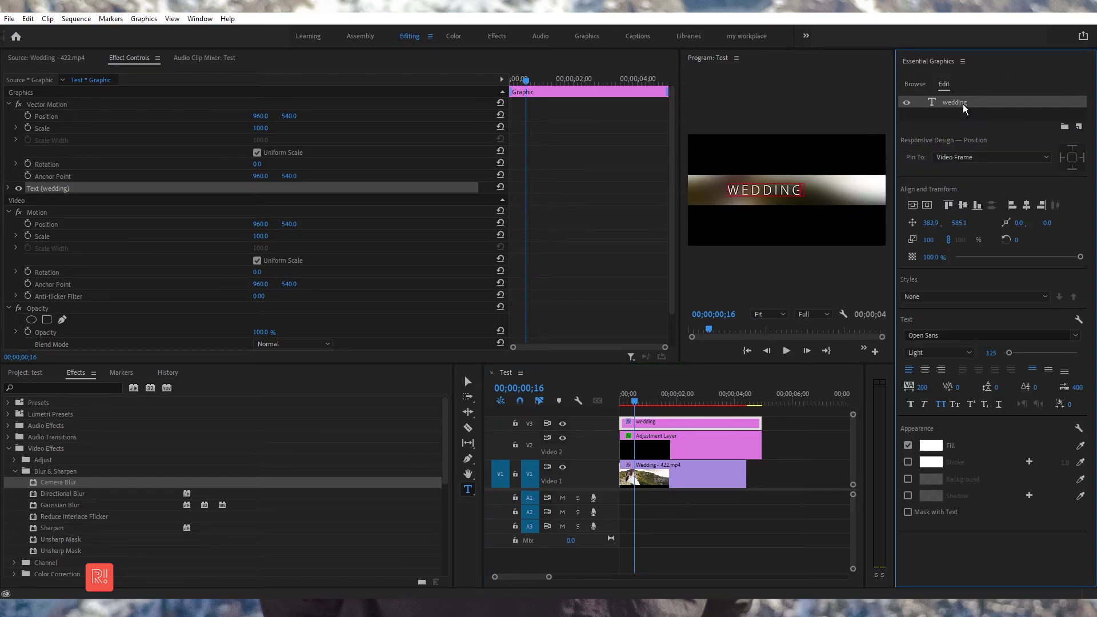
{"action": "left_click", "coordinate": [926, 205]}
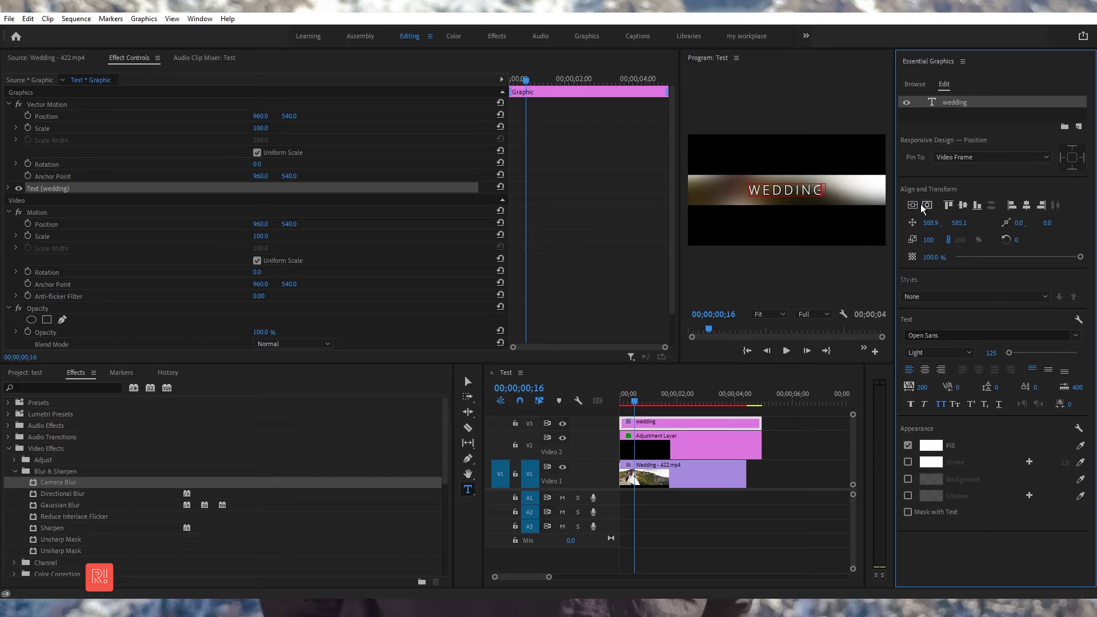
{"action": "left_click", "coordinate": [925, 371]}
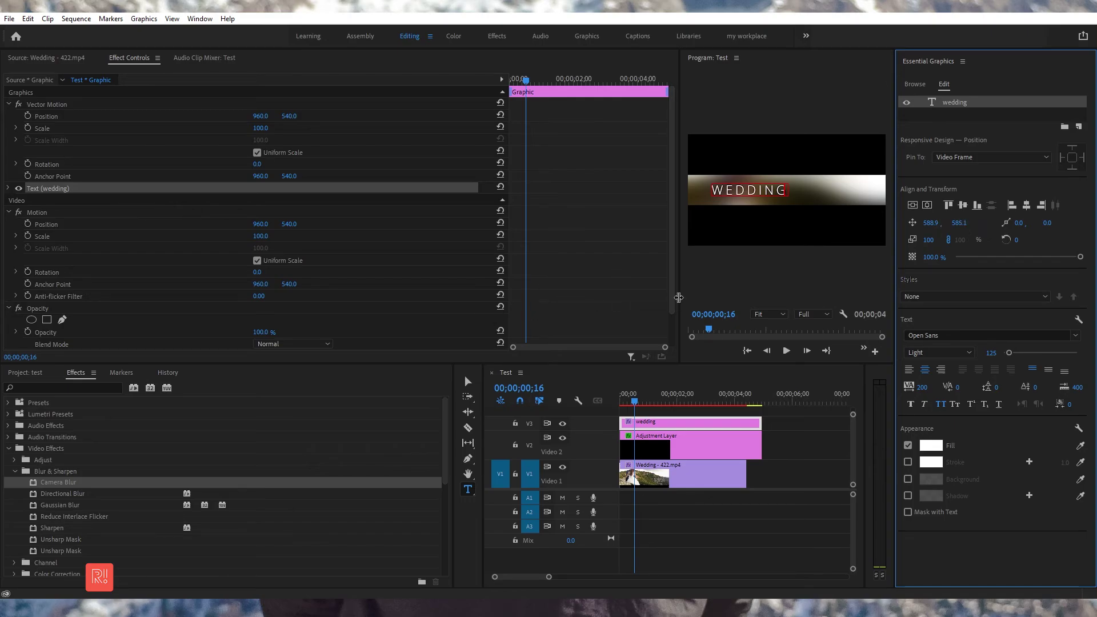
{"action": "left_click_drag", "start_coordinate": [679, 303], "coordinate": [447, 301]}
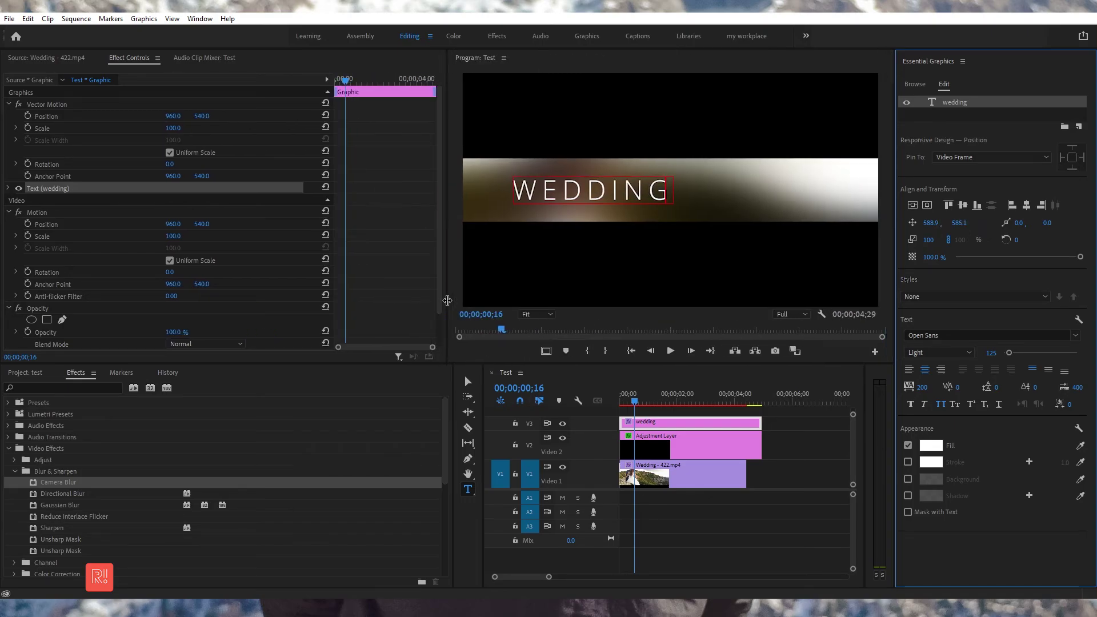
{"action": "left_click", "coordinate": [927, 205]}
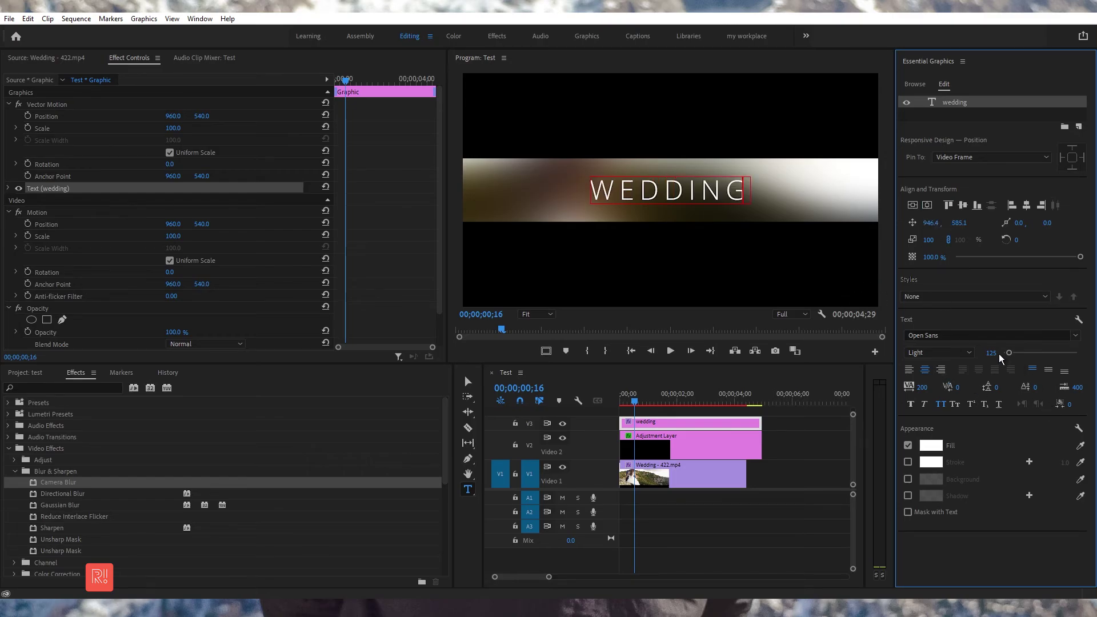
Reduce the WEDDING title's font size to 105.
{"action": "left_click_drag", "start_coordinate": [1000, 358], "coordinate": [996, 358]}
{"action": "left_click", "coordinate": [961, 117]}
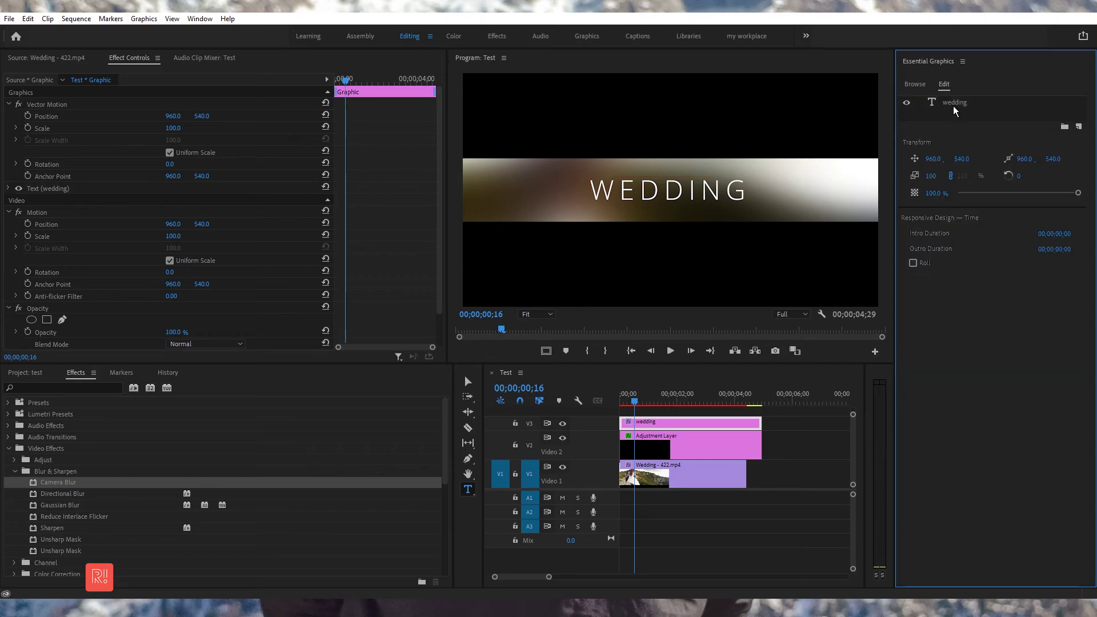
{"action": "left_click", "coordinate": [954, 106]}
{"action": "left_click_drag", "start_coordinate": [991, 352], "coordinate": [989, 353]}
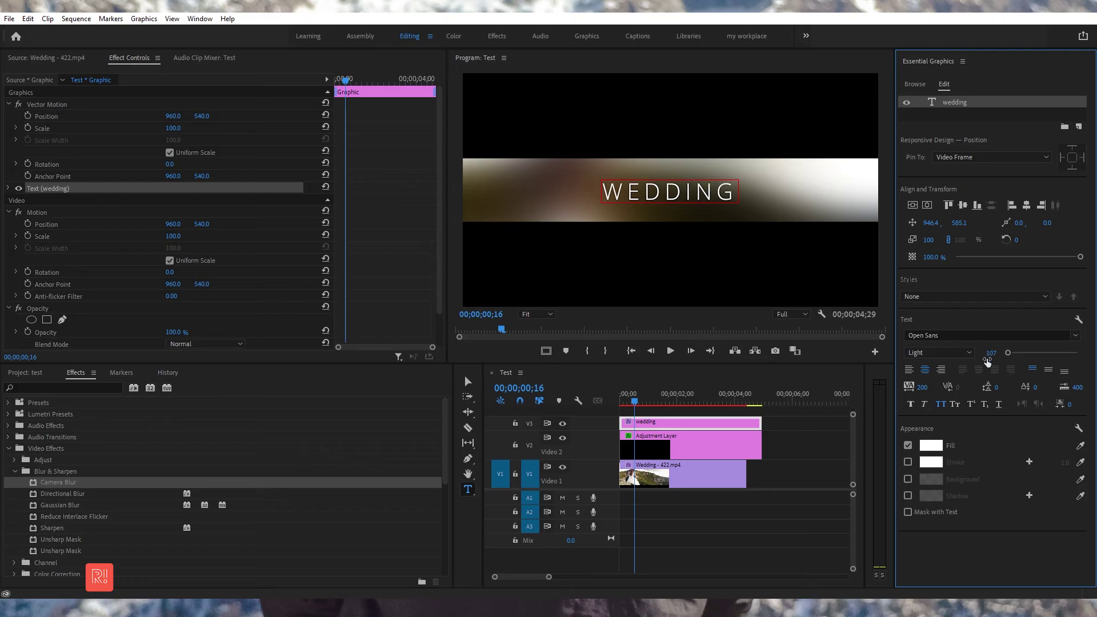
{"action": "left_click_drag", "start_coordinate": [631, 397], "coordinate": [614, 398]}
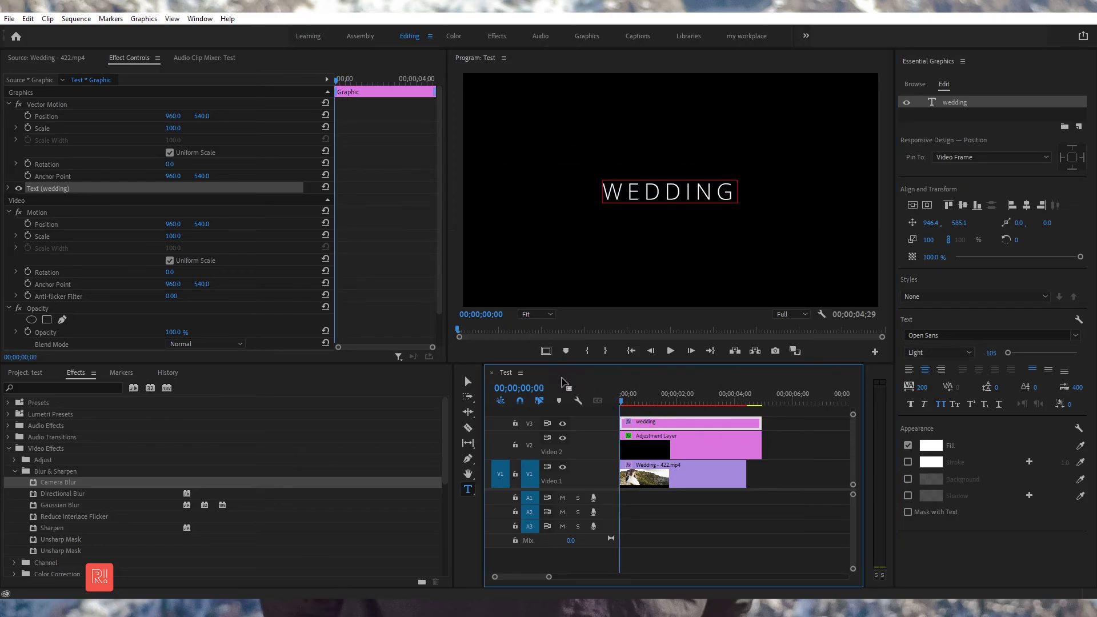
Keyframe the title's Opacity from 0% at 00;00 to 100% at 00;28.
{"action": "left_click", "coordinate": [10, 188]}
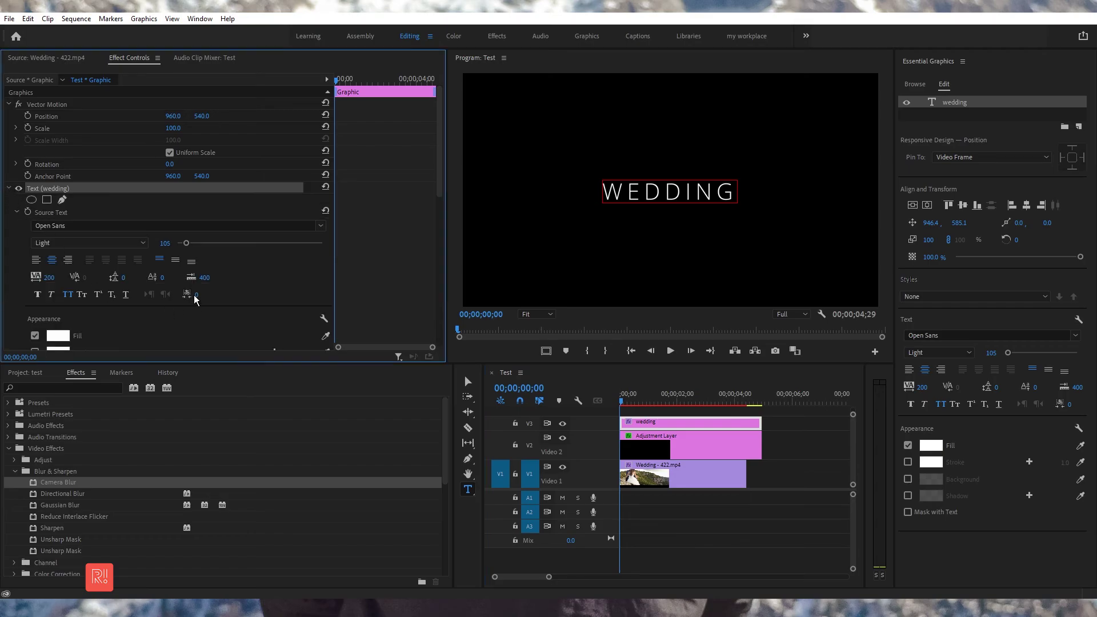
{"action": "scroll", "coordinate": [151, 297], "scroll_direction": "down", "scroll_amount": 2}
{"action": "scroll", "coordinate": [194, 291], "scroll_direction": "down", "scroll_amount": 2}
{"action": "scroll", "coordinate": [241, 285], "scroll_direction": "down", "scroll_amount": 1}
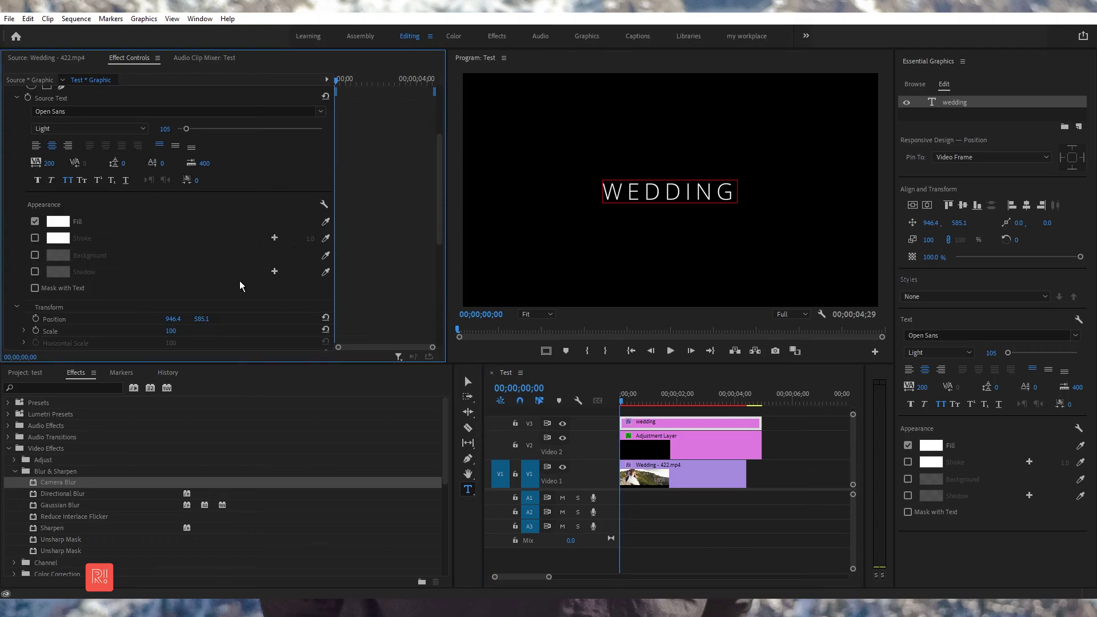
{"action": "scroll", "coordinate": [183, 279], "scroll_direction": "down", "scroll_amount": 2}
{"action": "scroll", "coordinate": [245, 280], "scroll_direction": "down", "scroll_amount": 1}
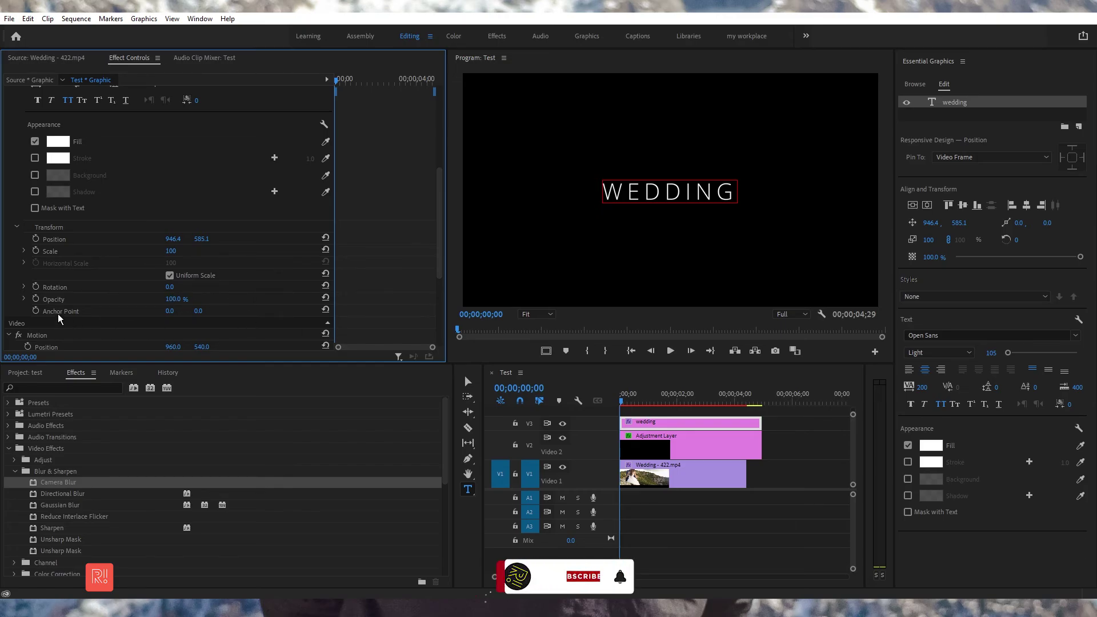
{"action": "left_click", "coordinate": [36, 299]}
{"action": "left_click", "coordinate": [175, 299]}
{"action": "type", "text": "0"}
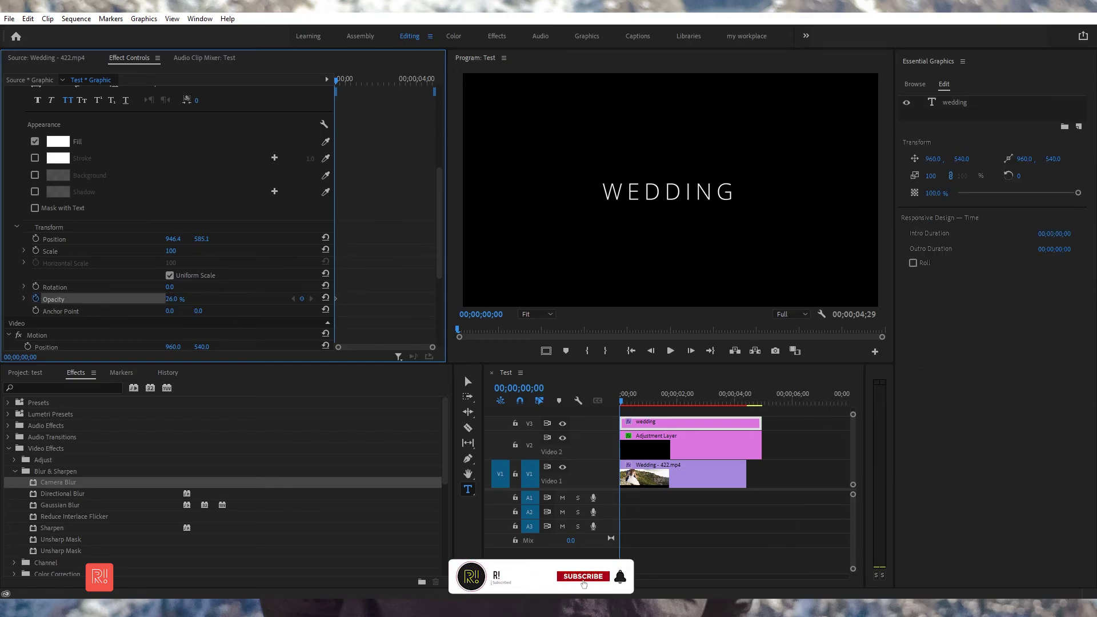
{"action": "key", "text": "Return"}
{"action": "left_click_drag", "start_coordinate": [642, 407], "coordinate": [646, 403]}
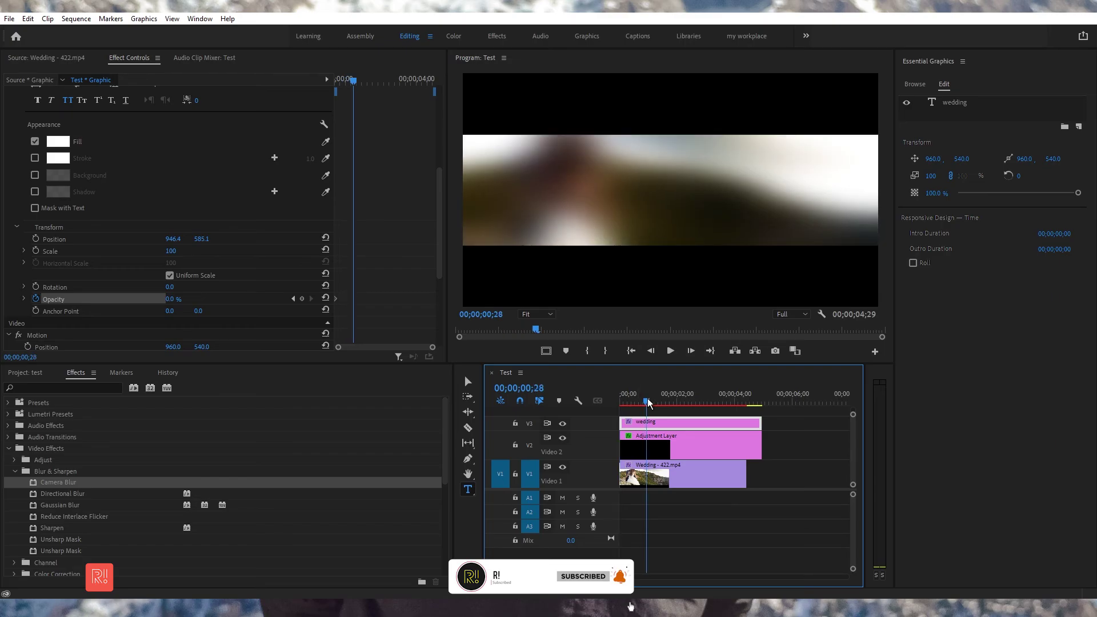
{"action": "left_click_drag", "start_coordinate": [171, 298], "coordinate": [188, 299]}
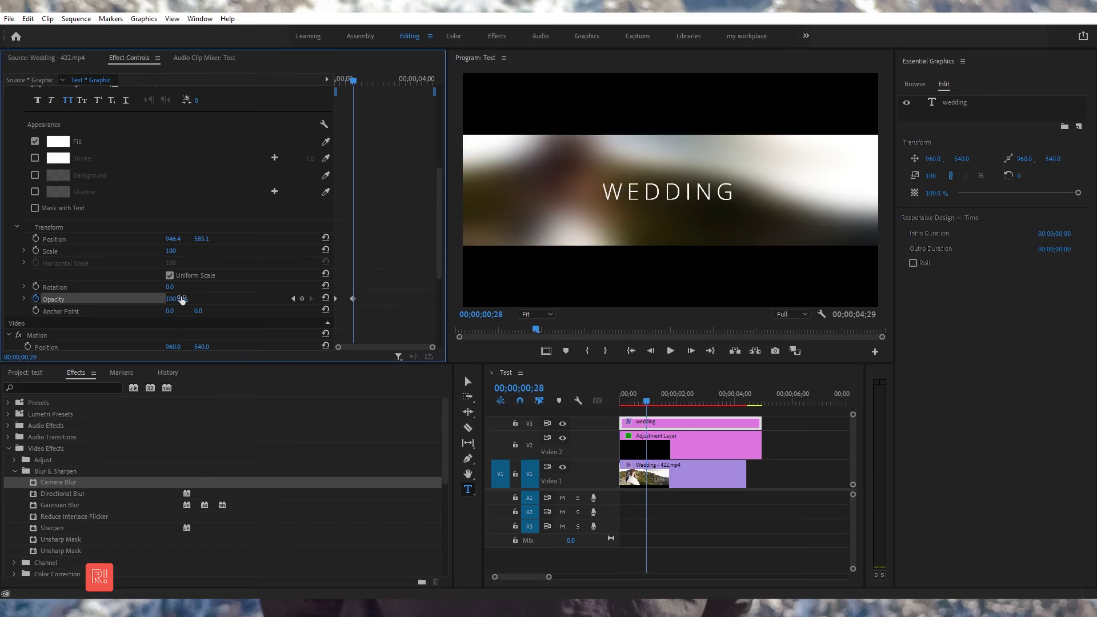
Hold Opacity at 100% until 03;10, then fade it to 0% at 04;12.
{"action": "left_click_drag", "start_coordinate": [662, 403], "coordinate": [715, 403]}
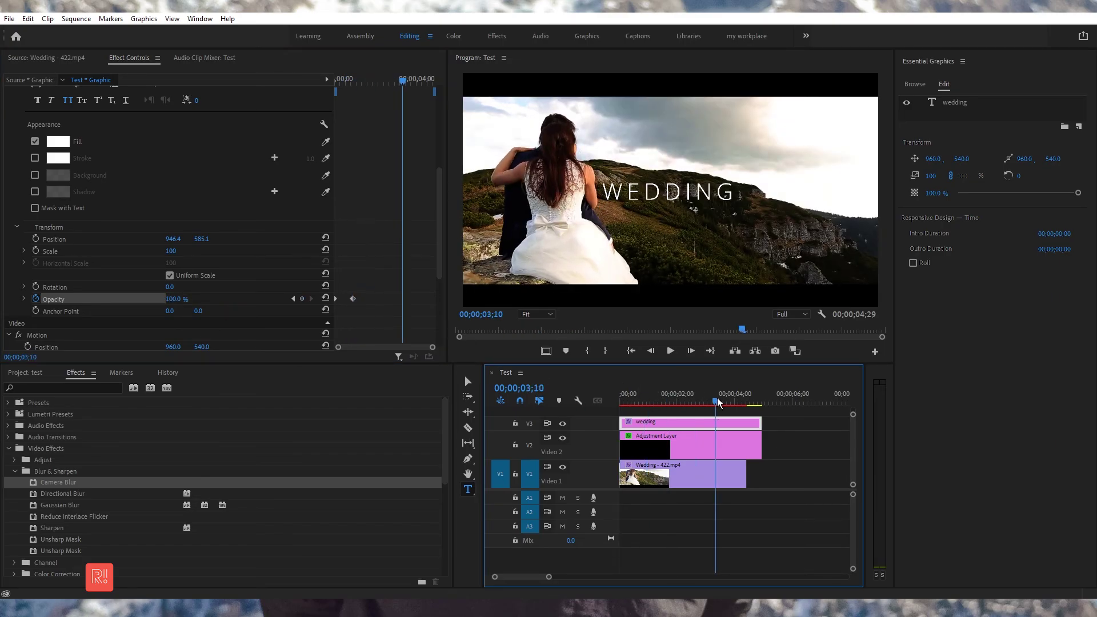
{"action": "left_click", "coordinate": [301, 298]}
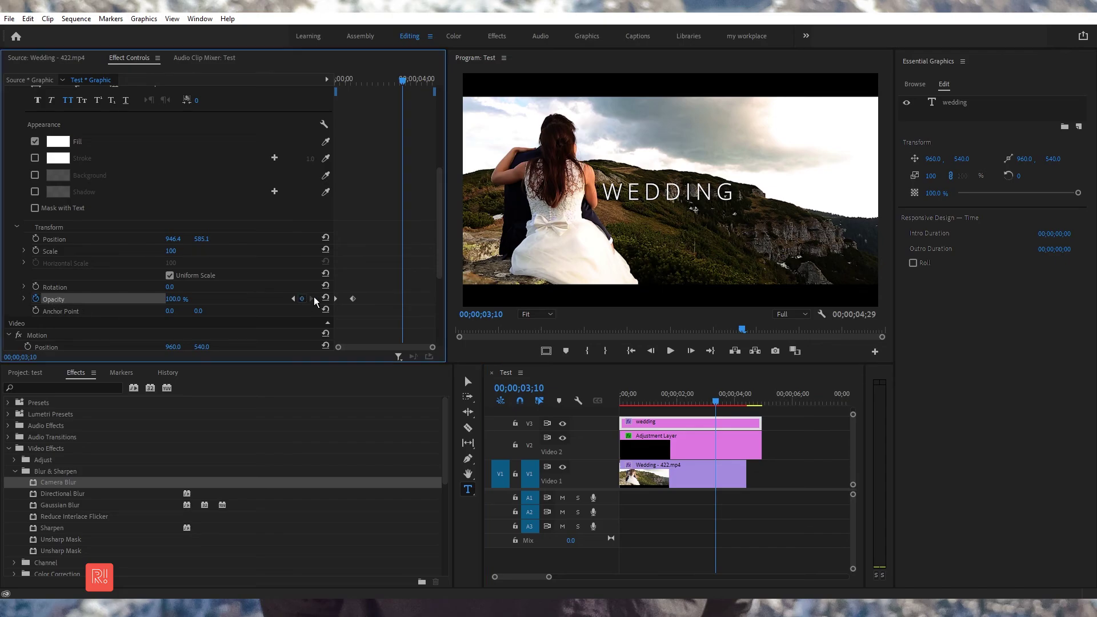
{"action": "left_click_drag", "start_coordinate": [741, 401], "coordinate": [750, 403]}
{"action": "key", "text": "Left"}
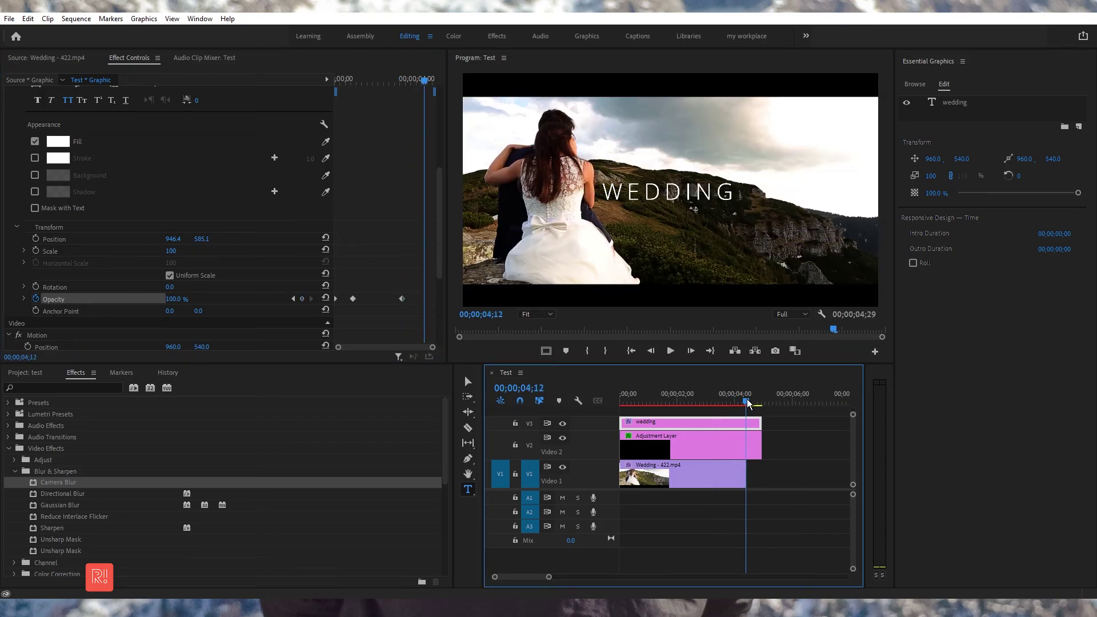
{"action": "left_click_drag", "start_coordinate": [179, 303], "coordinate": [125, 302]}
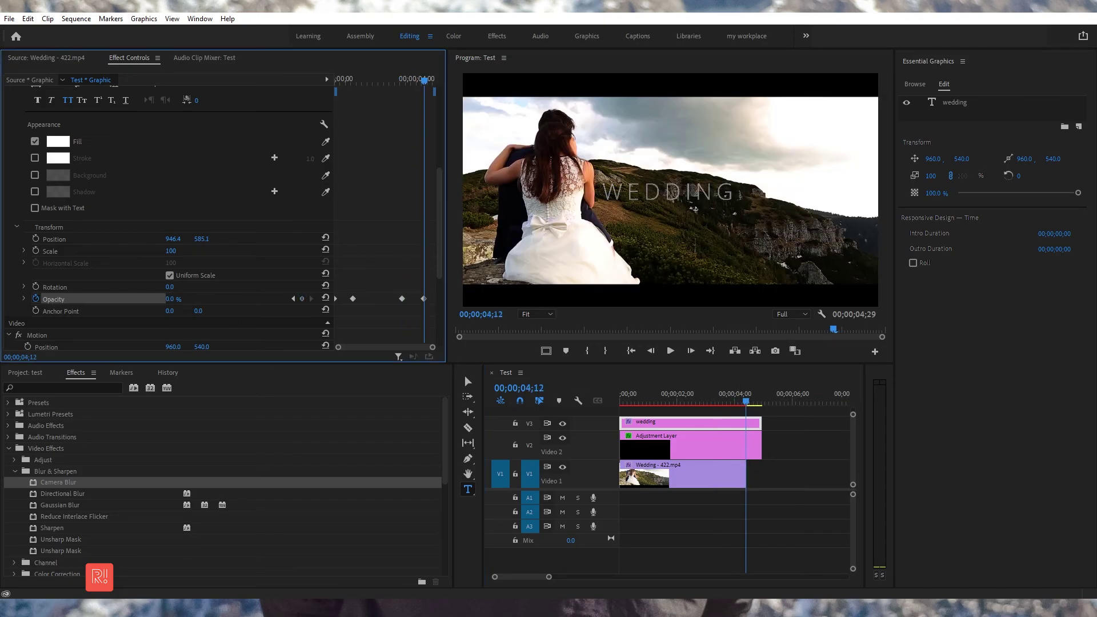
{"action": "left_click", "coordinate": [641, 411]}
{"action": "key", "text": "Home"}
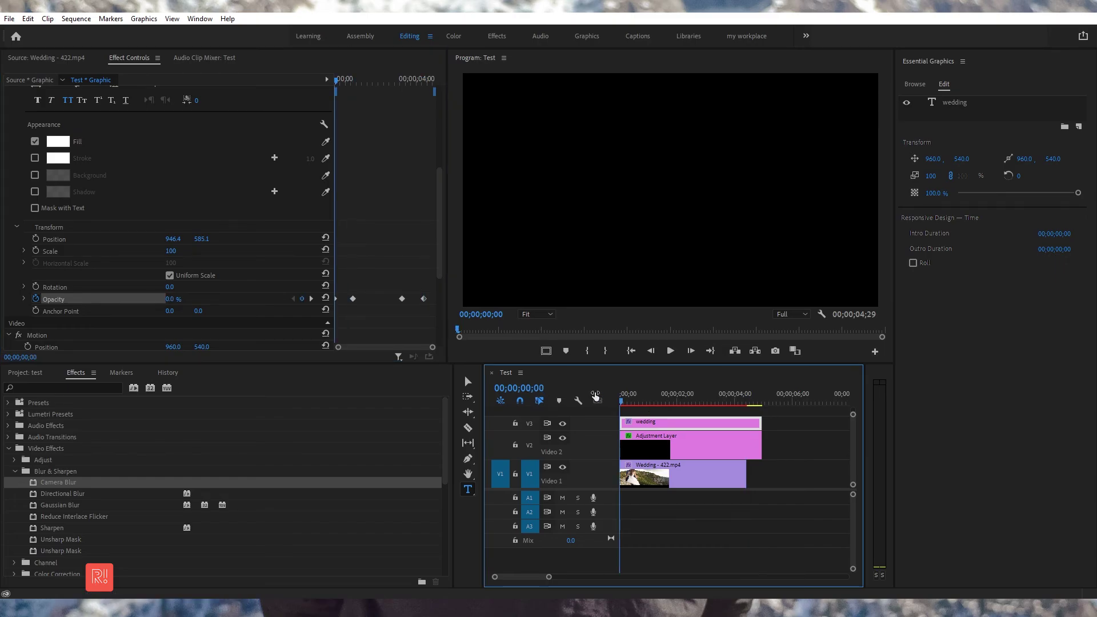
Render previews of the selected clips with Sequence > Render Selection.
{"action": "left_click", "coordinate": [110, 19]}
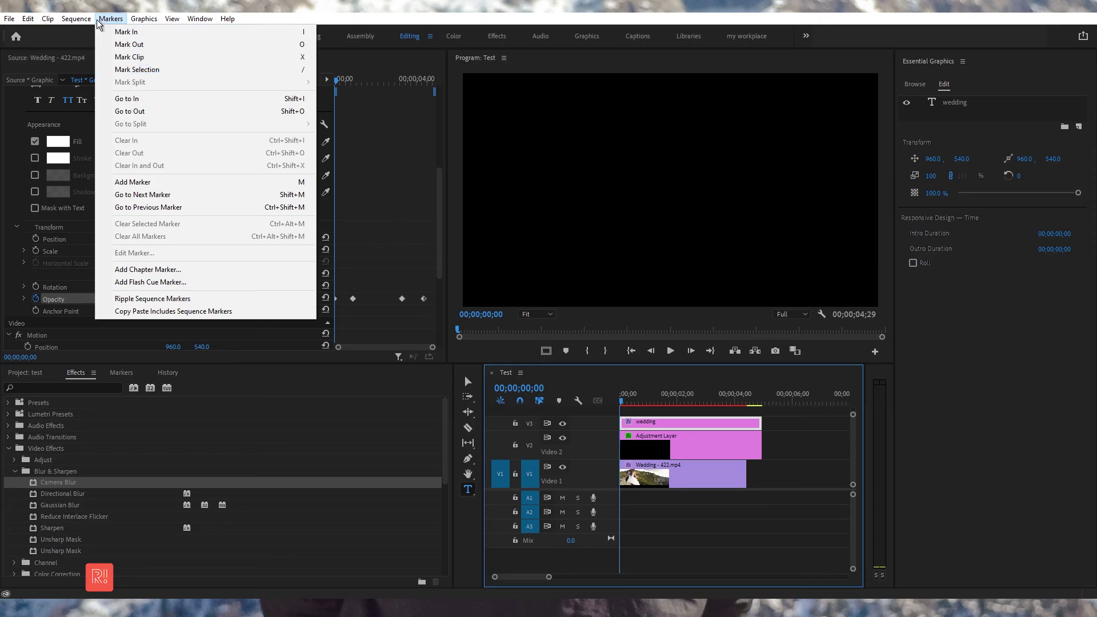
{"action": "mouse_move", "coordinate": [76, 19]}
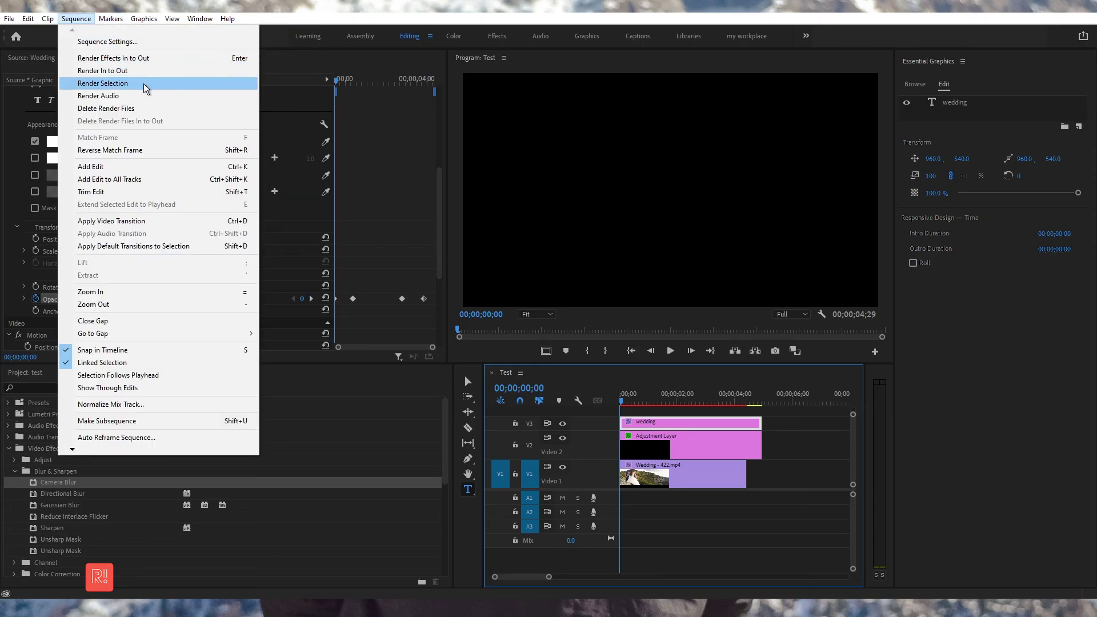
{"action": "left_click", "coordinate": [145, 84]}
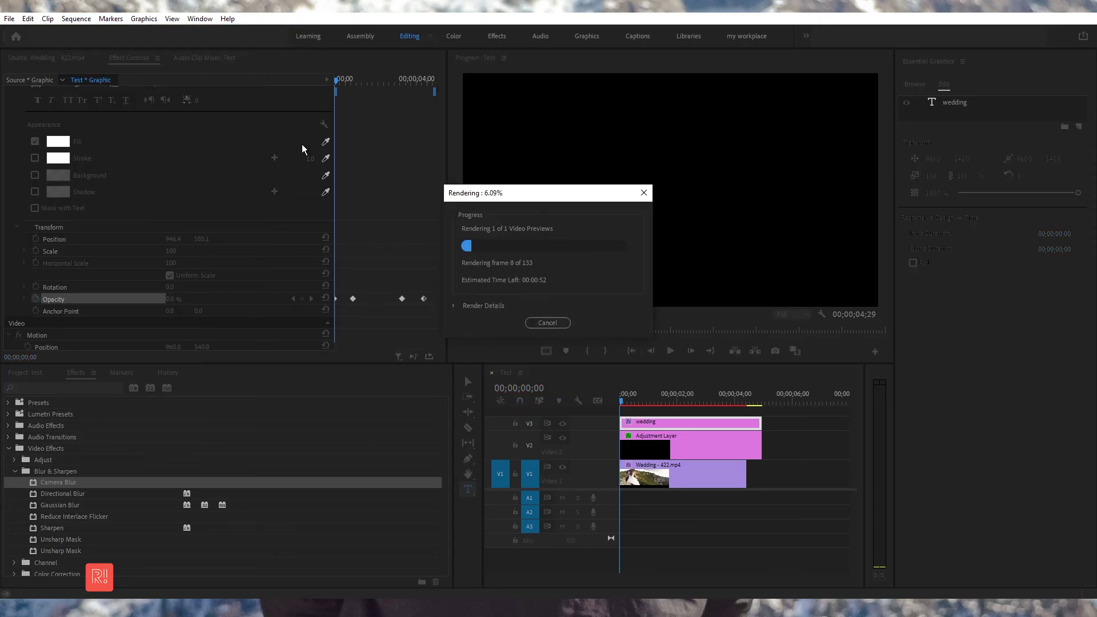